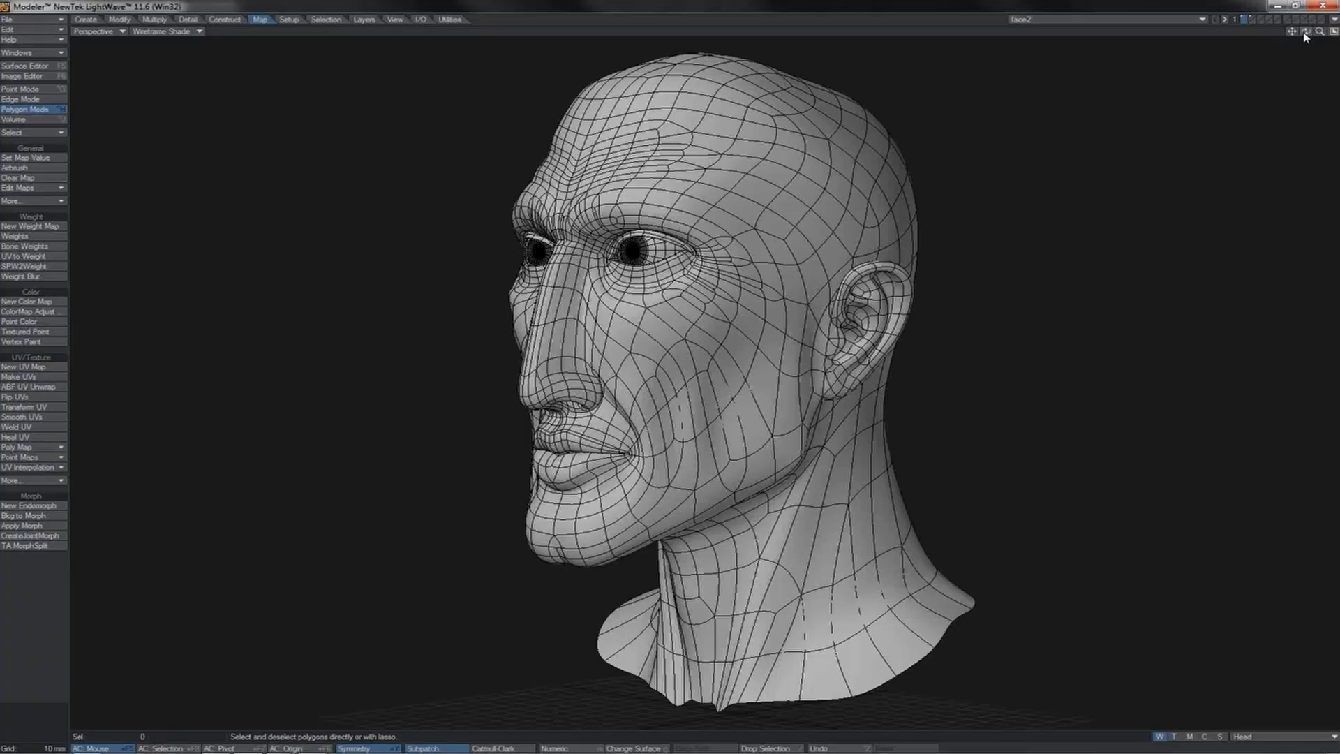
Step: Orbit around to the side of the face and try rotating the head control, undoing each rotation
mouse_move(1304, 33)
mouse_down()
mouse_move(1339, 34)
mouse_move(1283, 33)
mouse_move(1305, 36)
mouse_up()
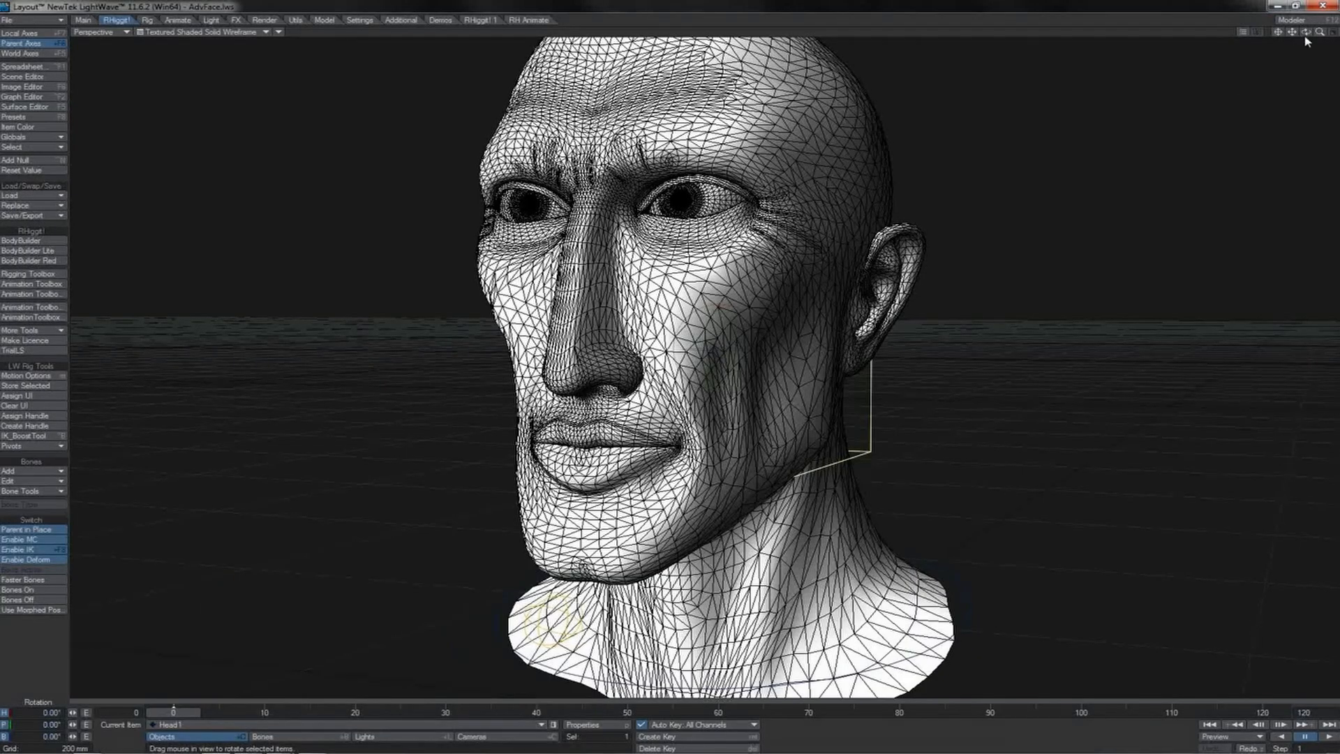
drag(1305, 32, 1221, 46)
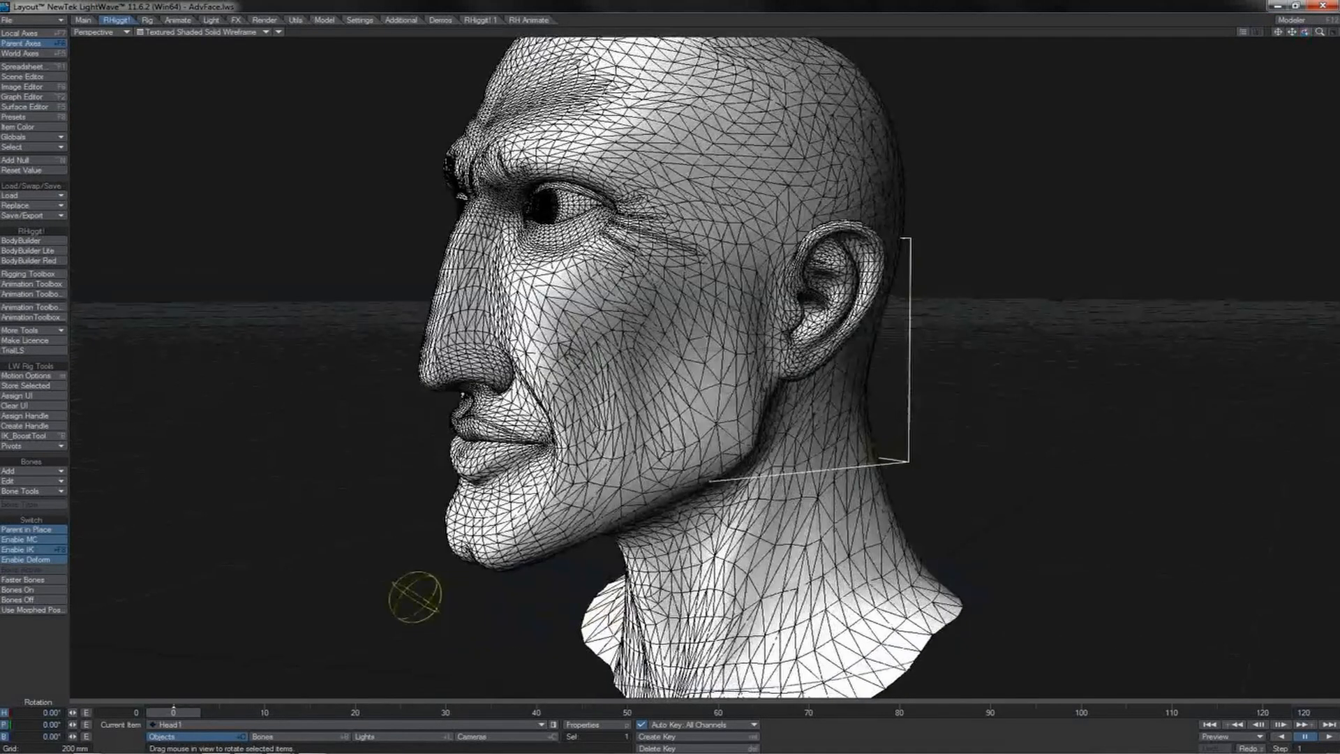
drag(1041, 357, 977, 482)
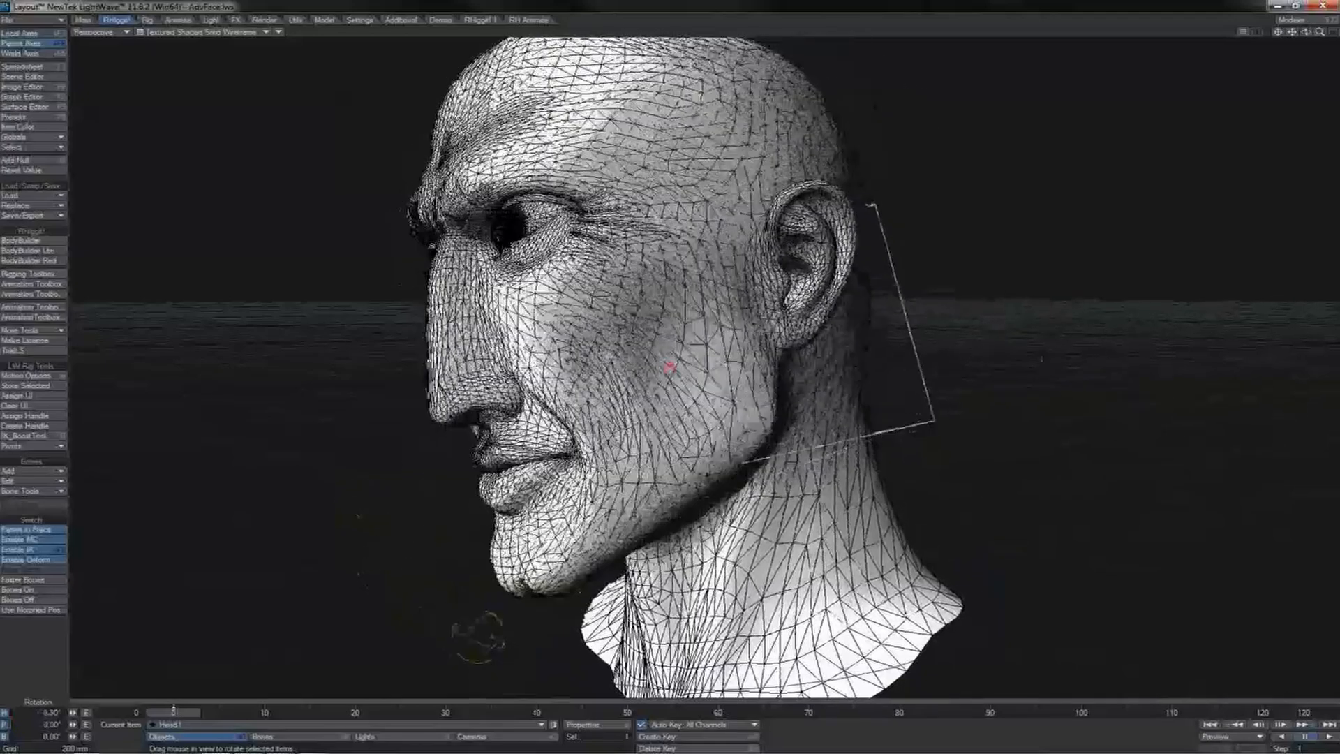
key(ctrl+z)
drag(1041, 358, 1092, 383)
key(ctrl+z)
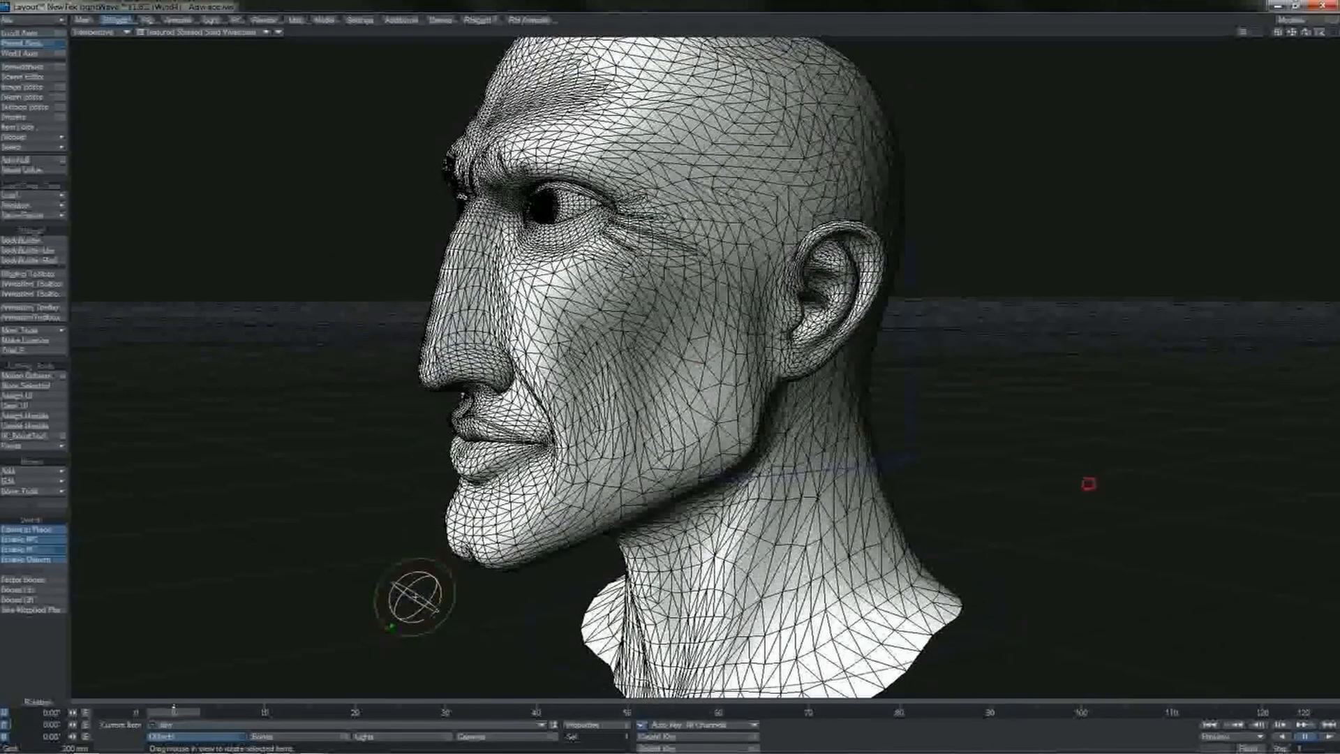
Step: Try rotating the Jaw control to about -9.40° heading and 11.00° pitch, and undo the rotation
mouse_move(415, 596)
mouse_down()
mouse_move(418, 628)
mouse_move(383, 617)
mouse_move(426, 659)
mouse_move(447, 624)
mouse_move(419, 659)
mouse_move(417, 596)
mouse_up()
drag(1158, 446, 1088, 483)
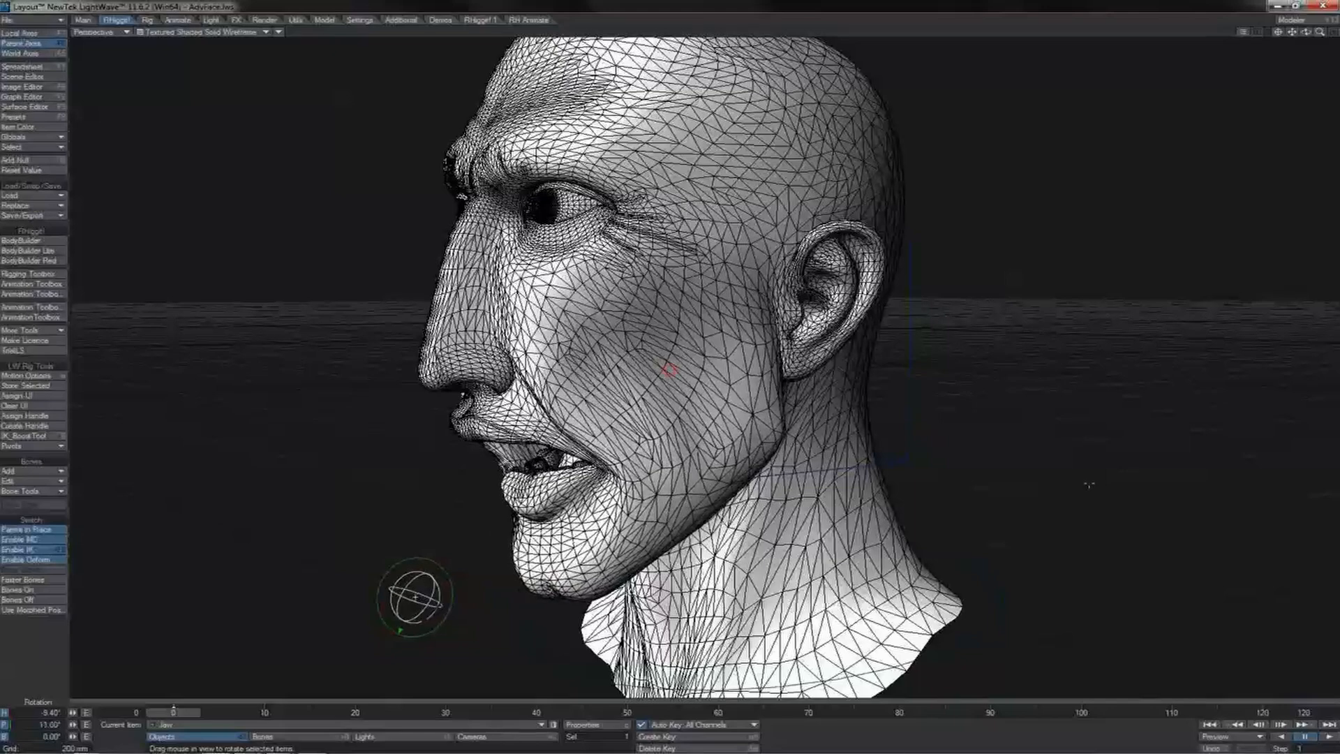
key(ctrl+z)
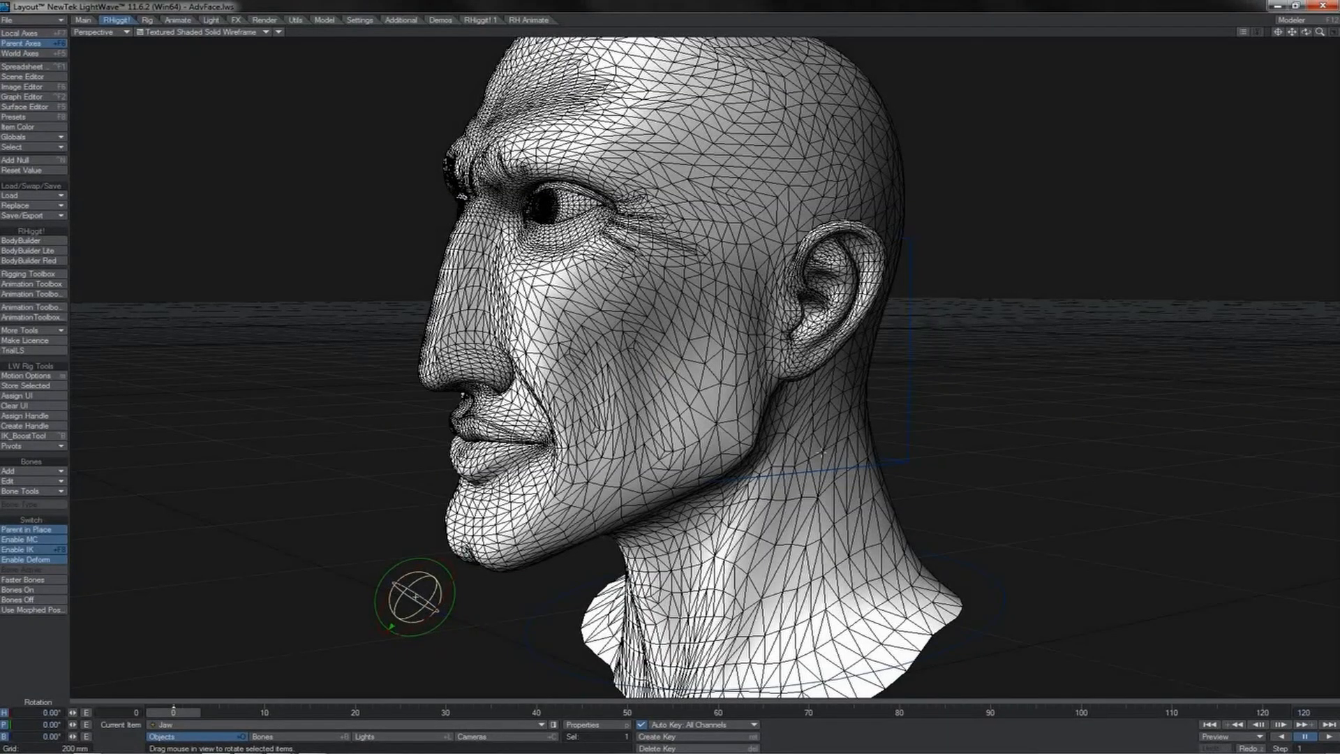
Step: Show the head from the Right view in Front Face Wireframe and test a Jaw pitch of about 3.20°, undoing it
key(3)
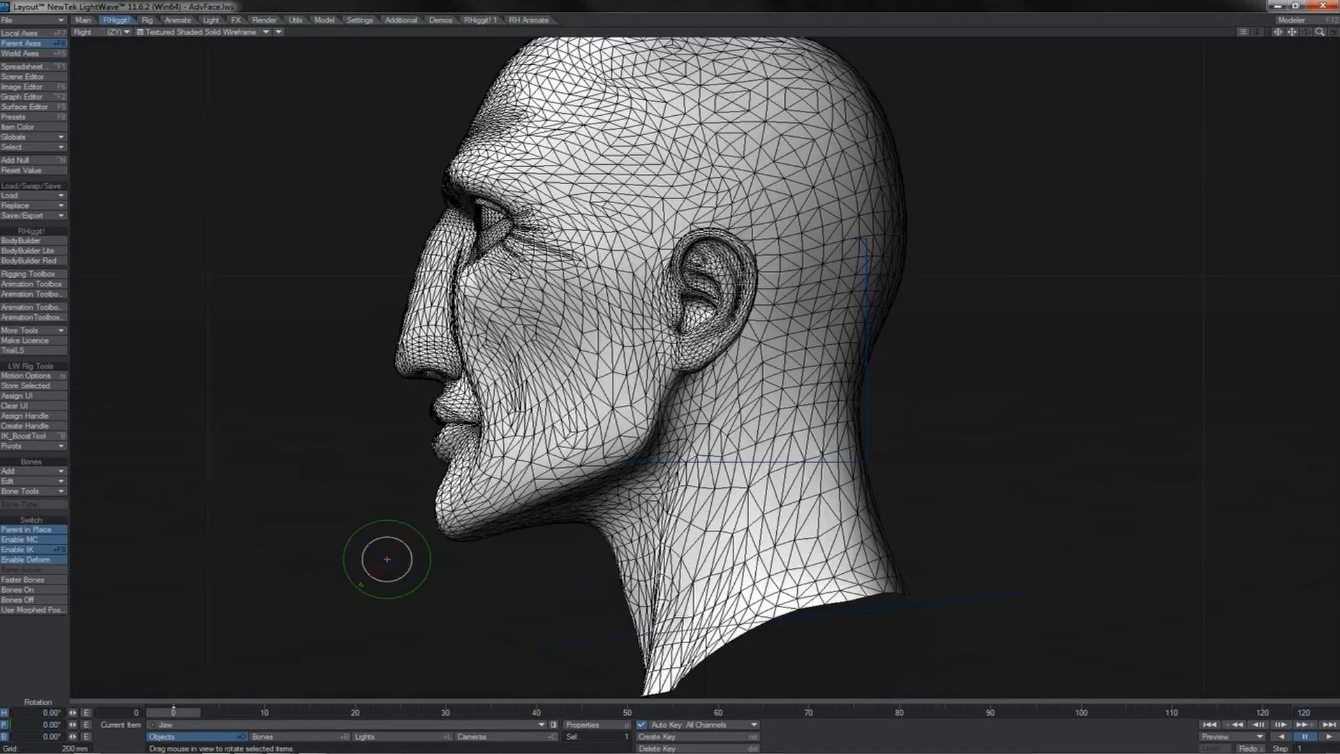
click(250, 33)
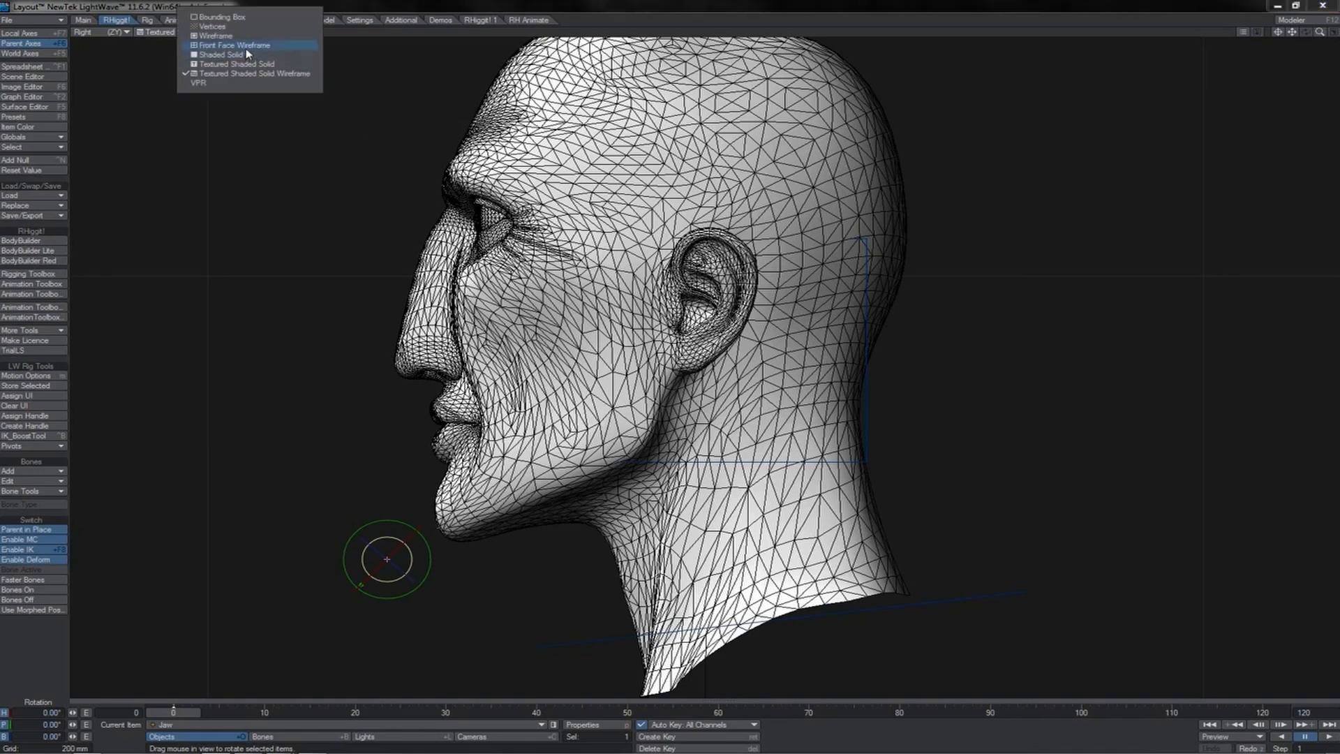
click(244, 45)
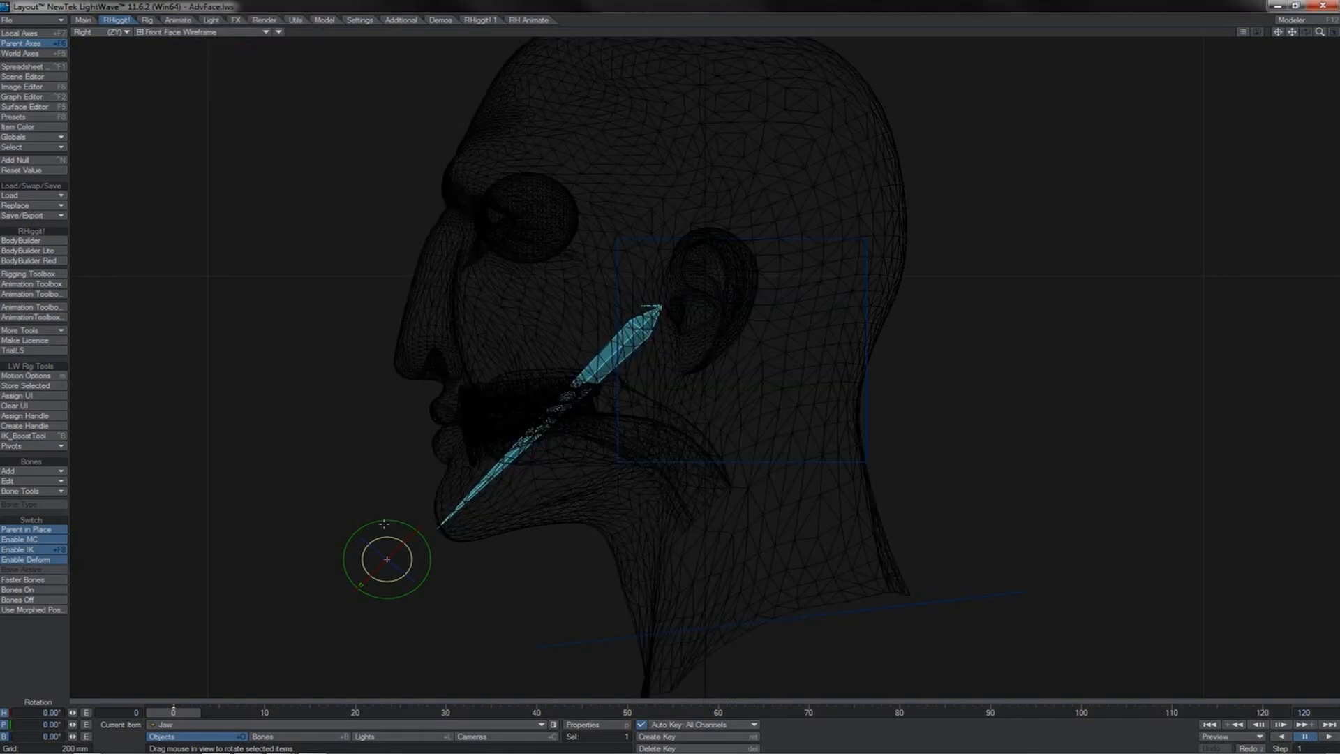
drag(382, 519, 362, 586)
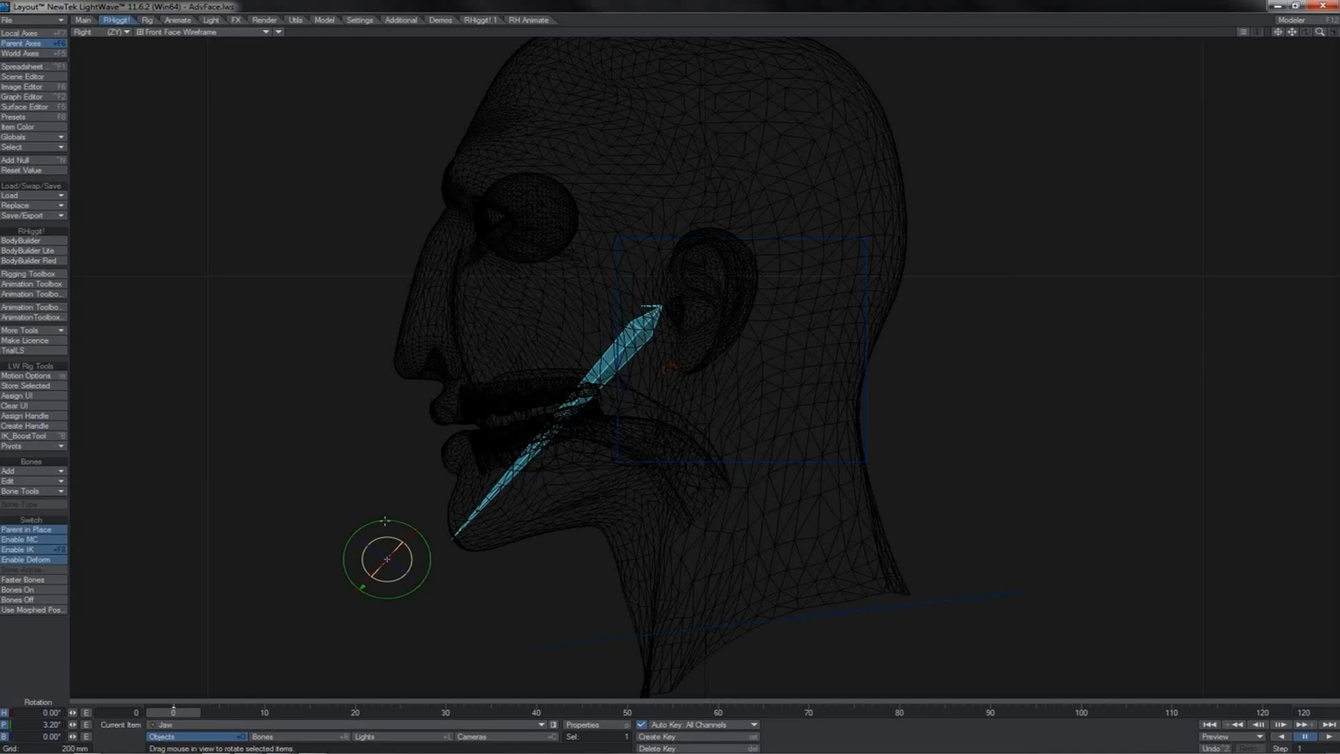
key(ctrl+z)
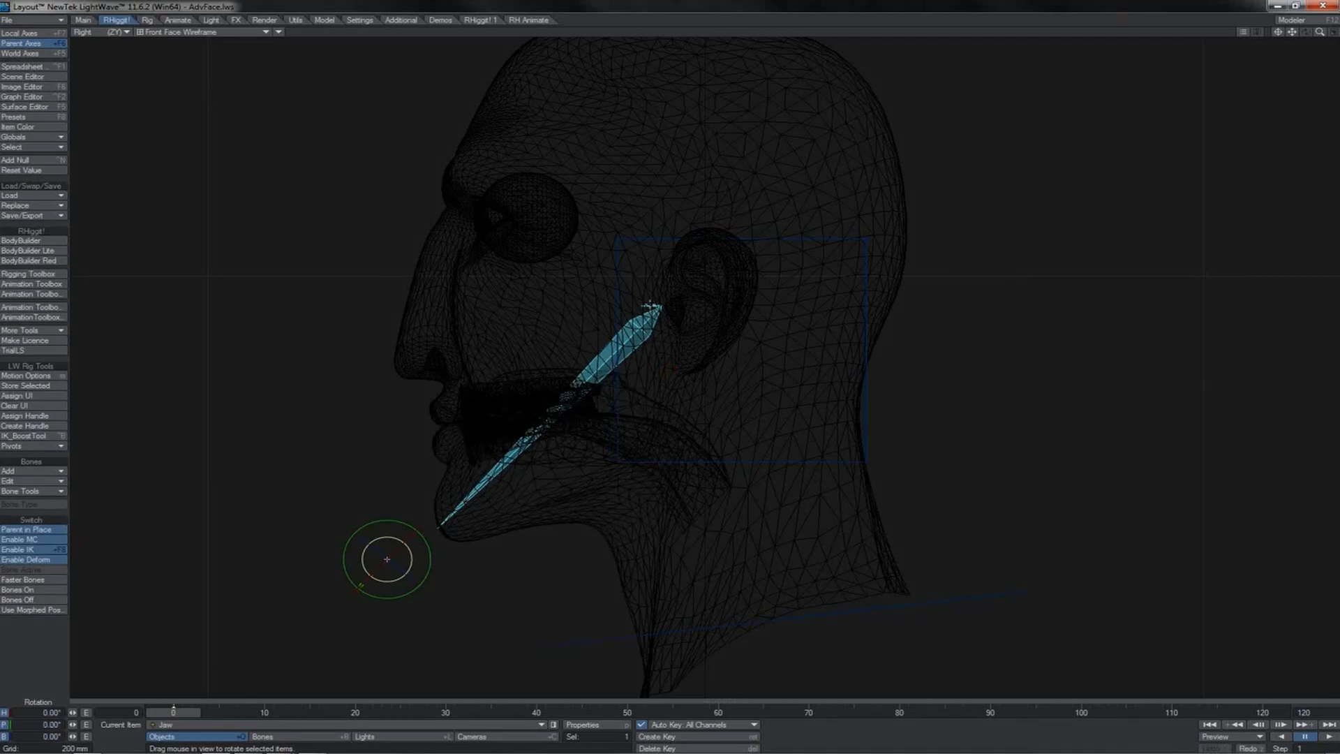
Step: Open the Nodal Motion node graph from the motion options of JawBase_BONE
key(shift+b)
key(t)
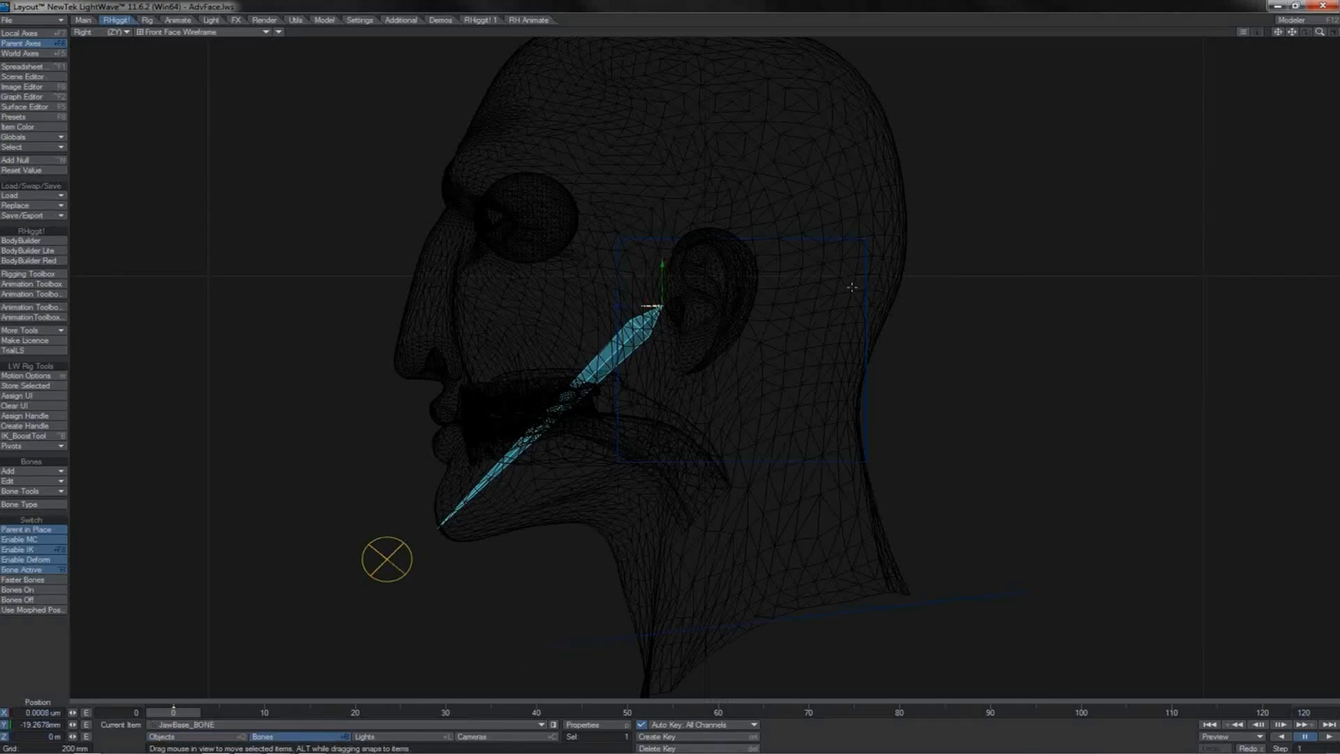
key(m)
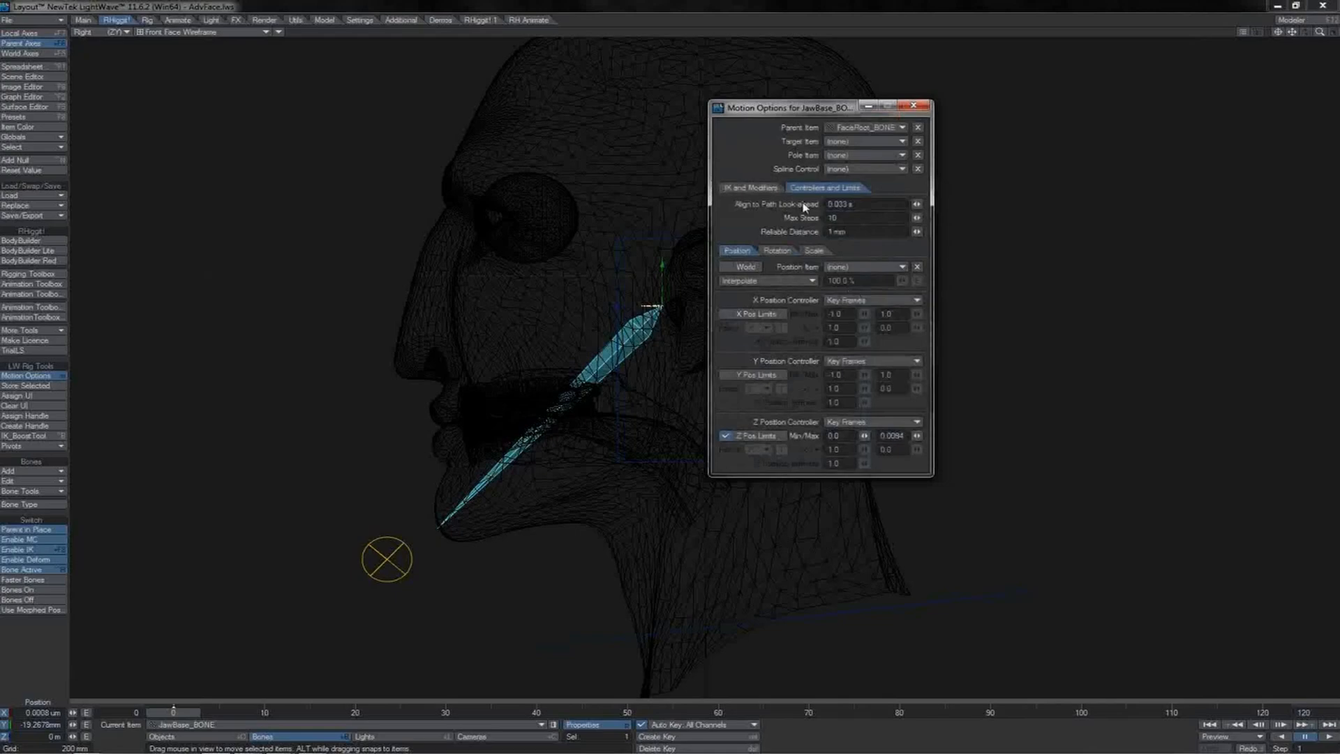
click(750, 187)
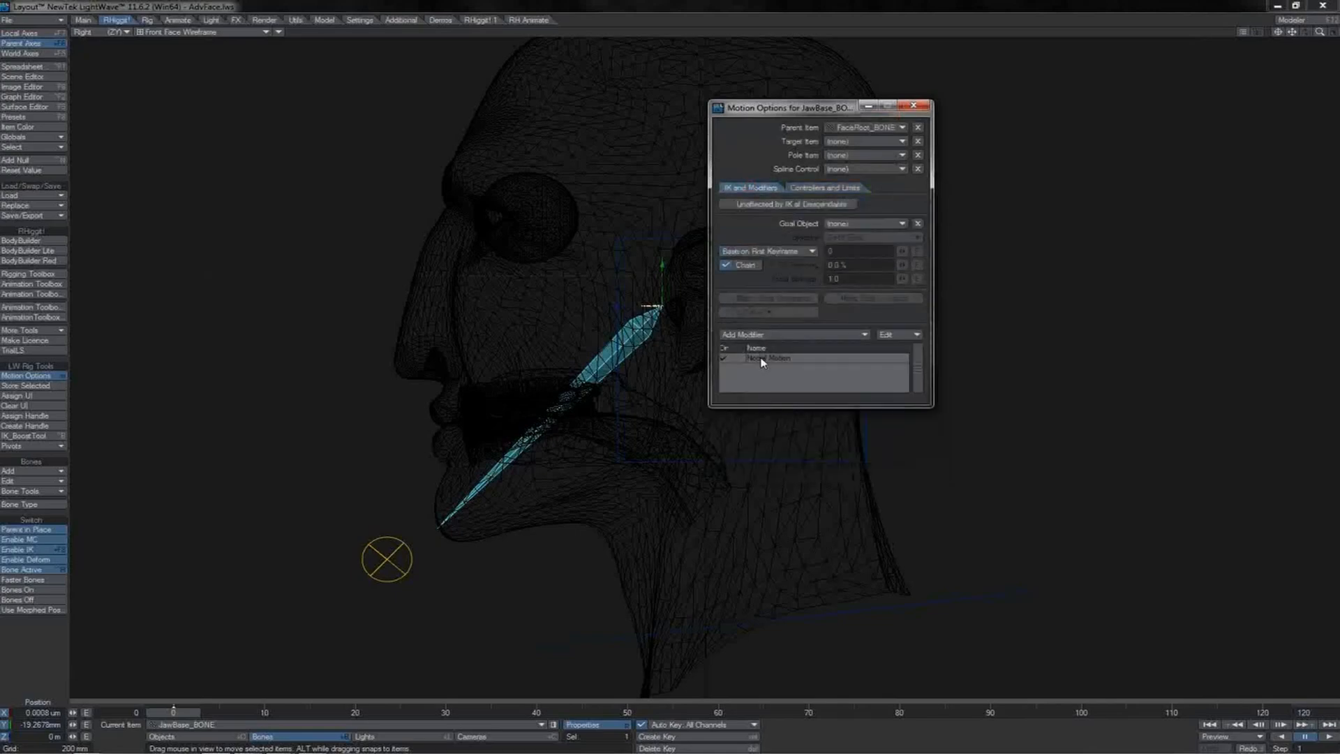
drag(812, 110, 1027, 93)
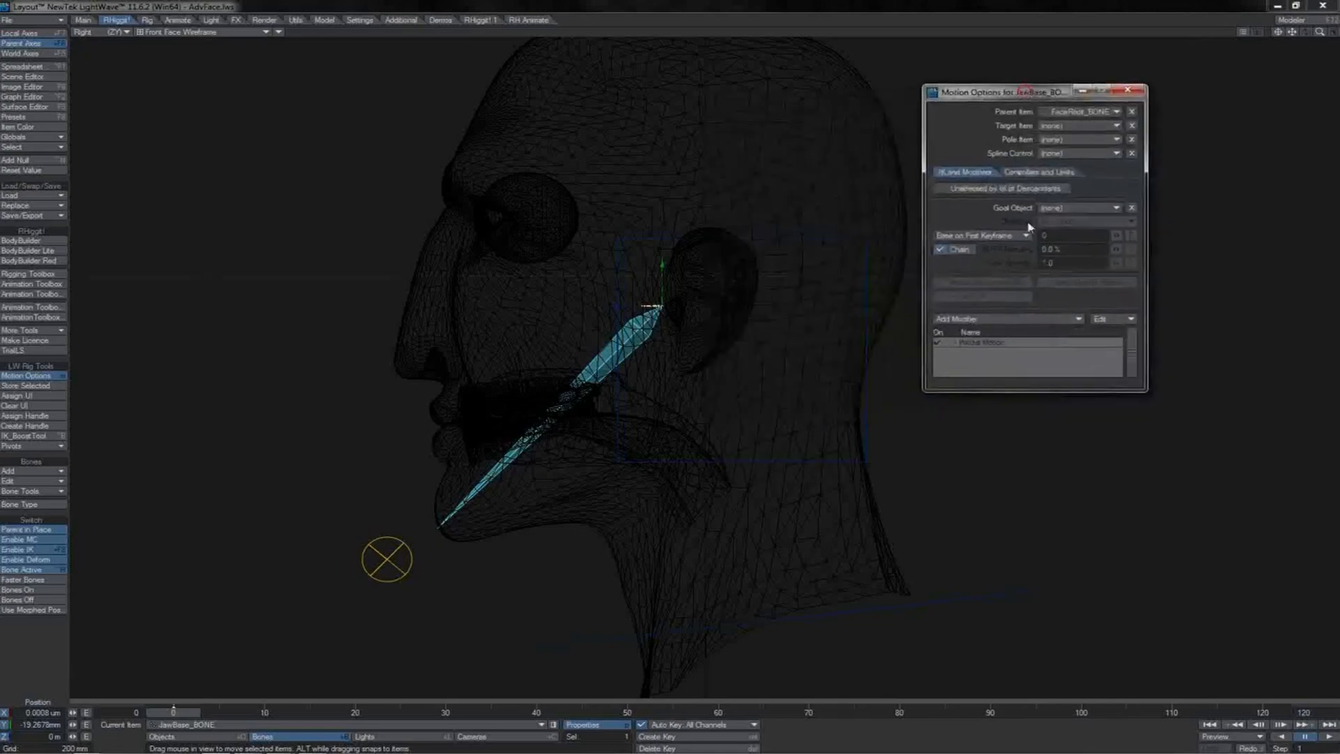
double_click(991, 342)
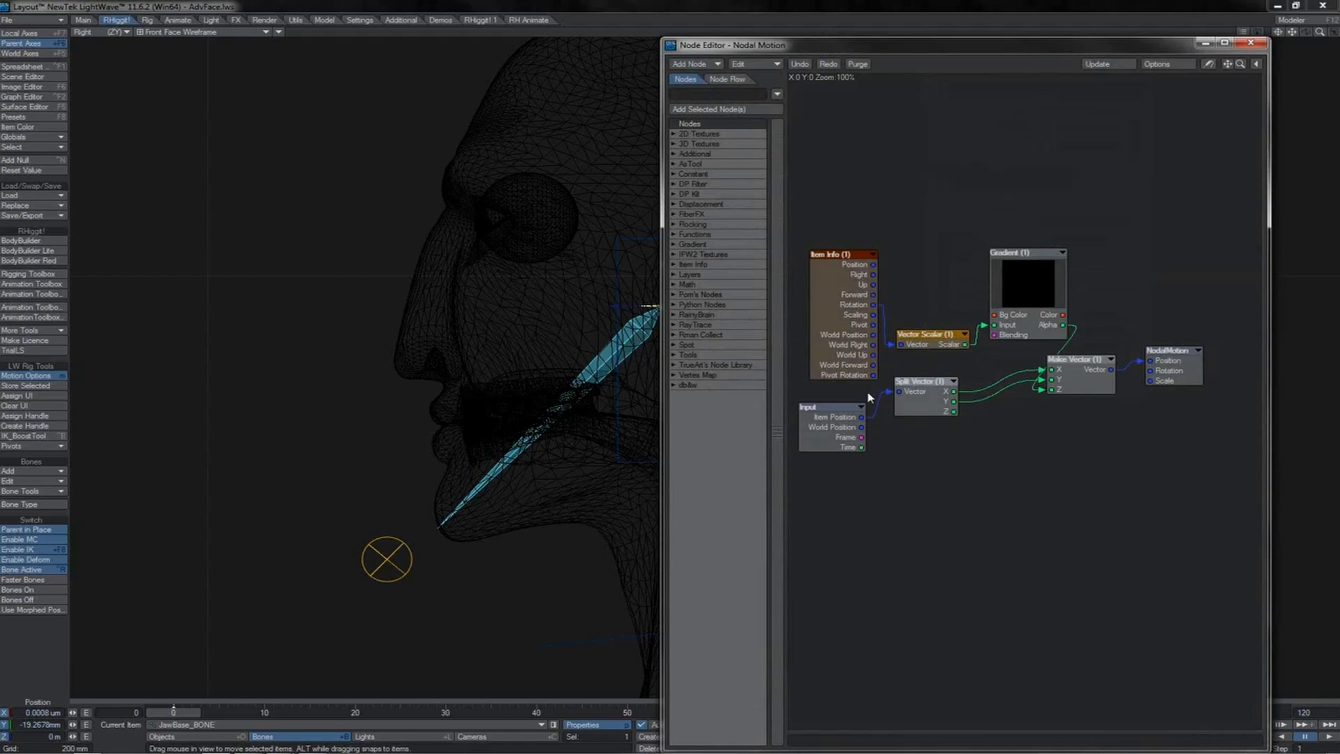
Step: Examine which item the Item Info node reads and which channel the Vector Scalar node extracts
click(847, 319)
double_click(838, 307)
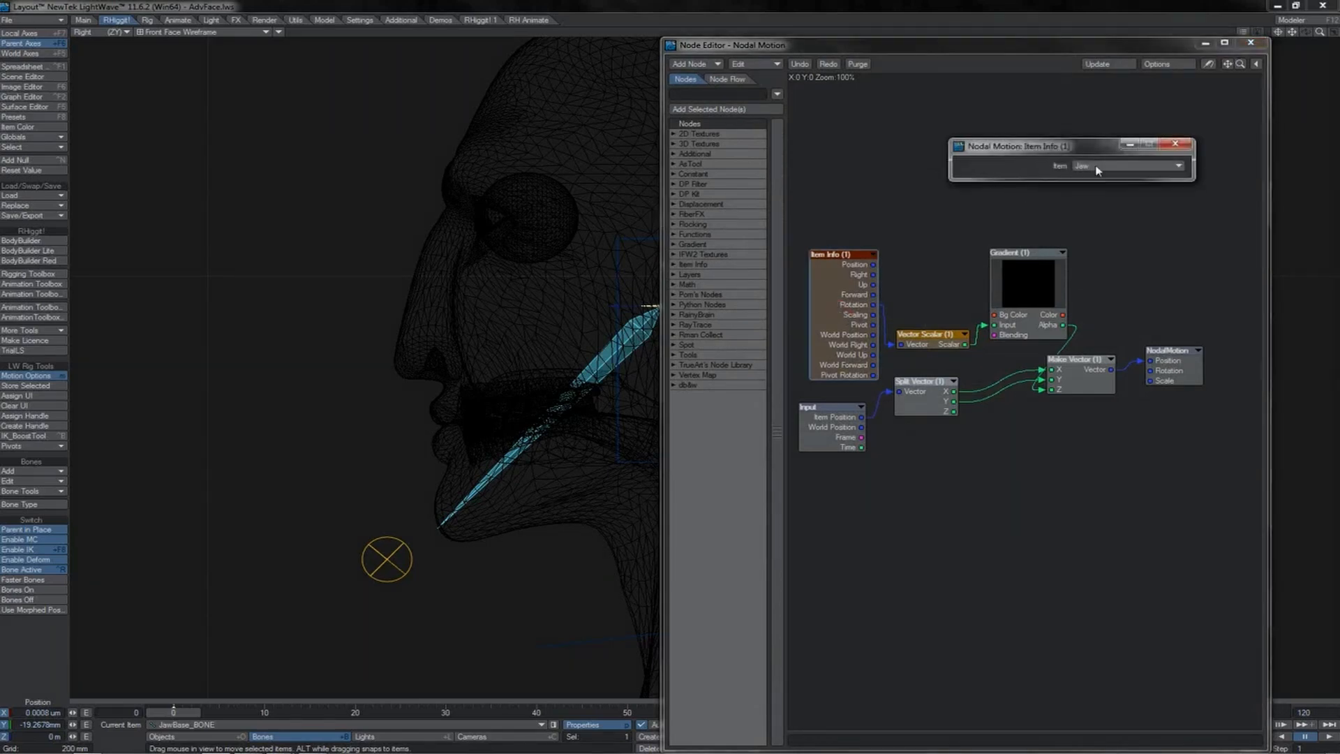
click(387, 559)
key(y)
click(1175, 143)
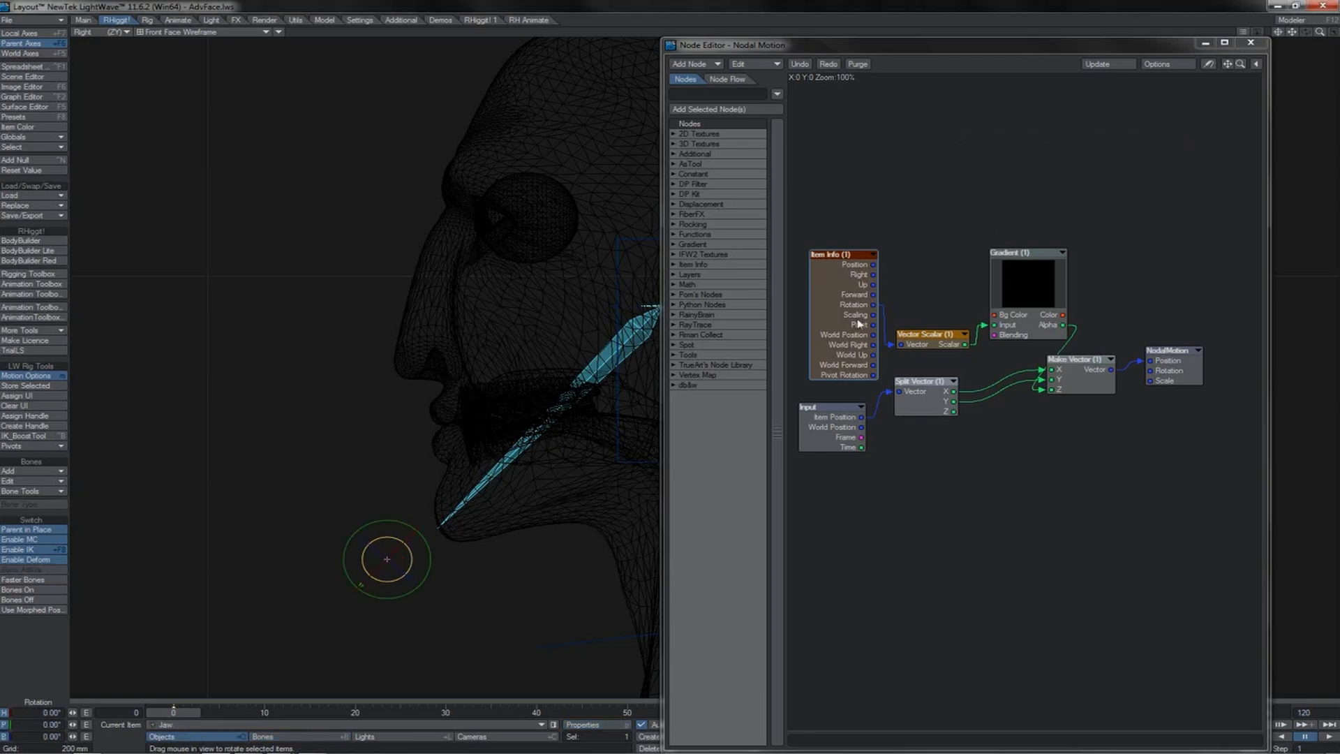
drag(857, 320, 854, 321)
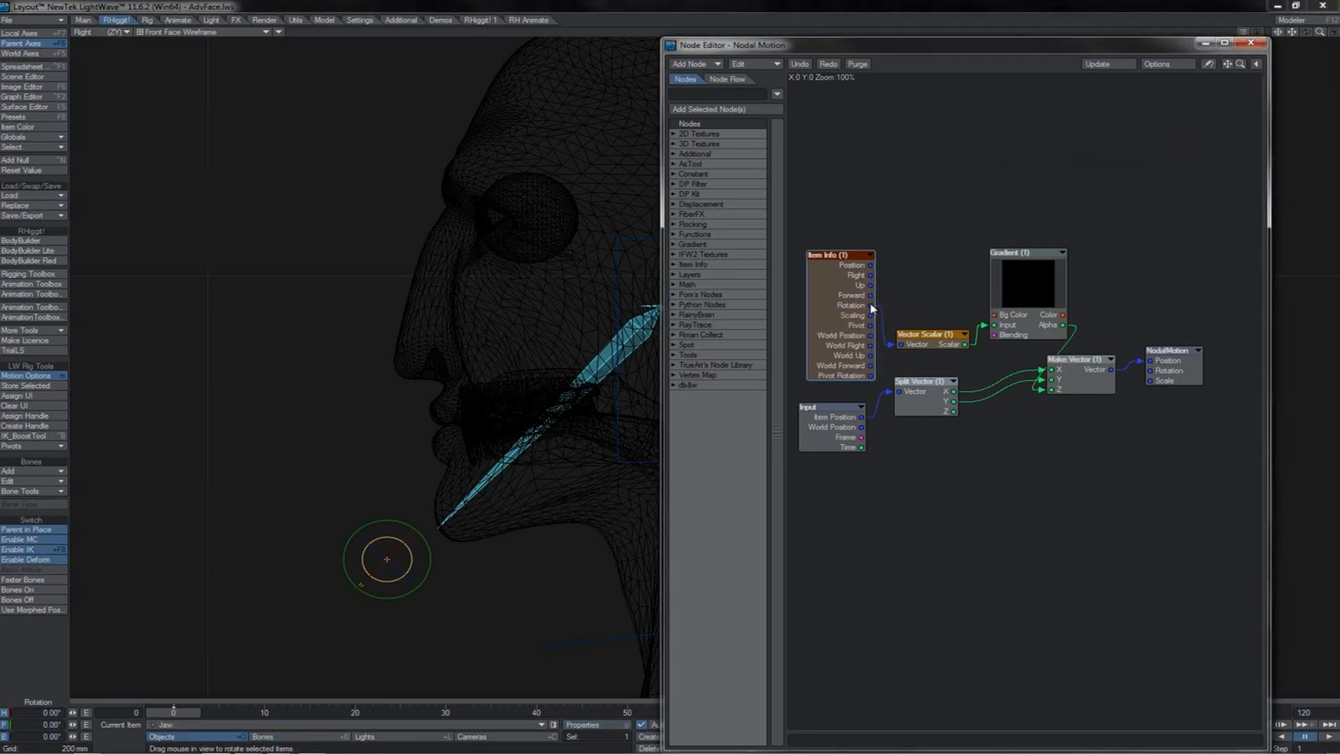
double_click(922, 341)
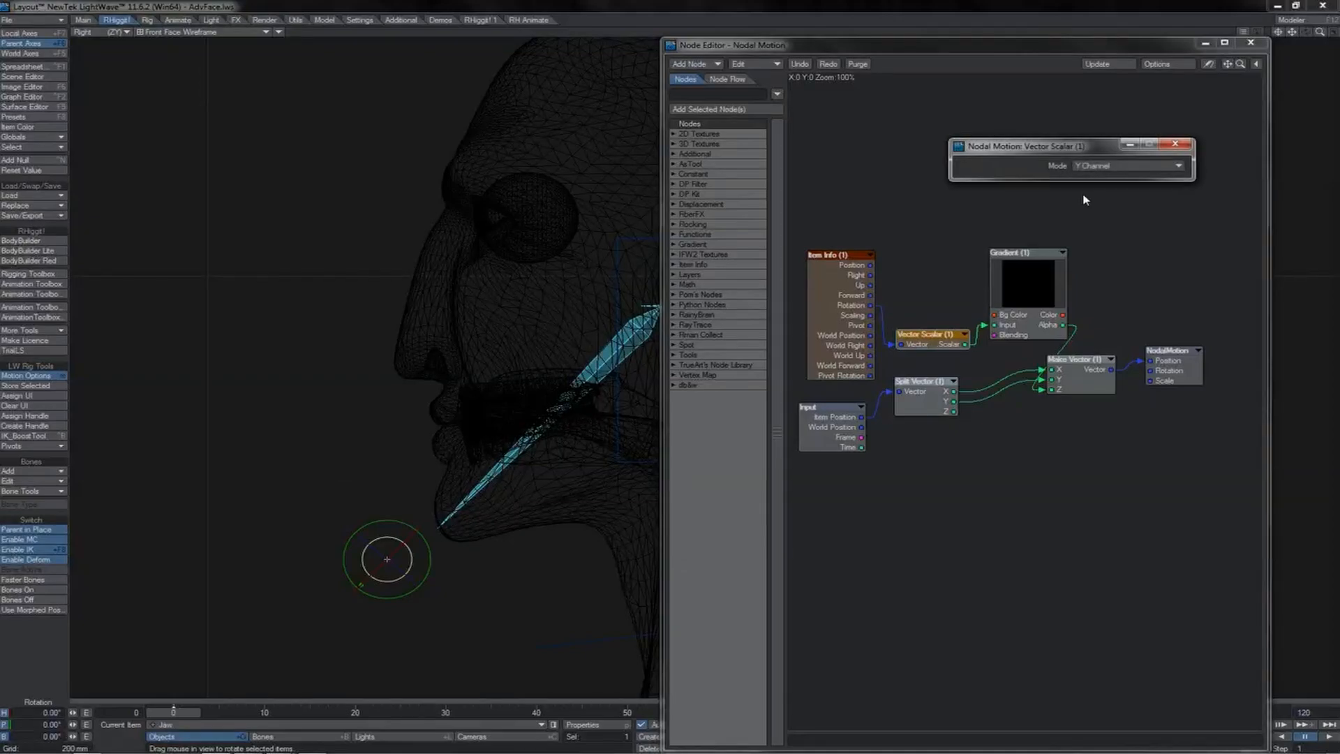
click(1176, 147)
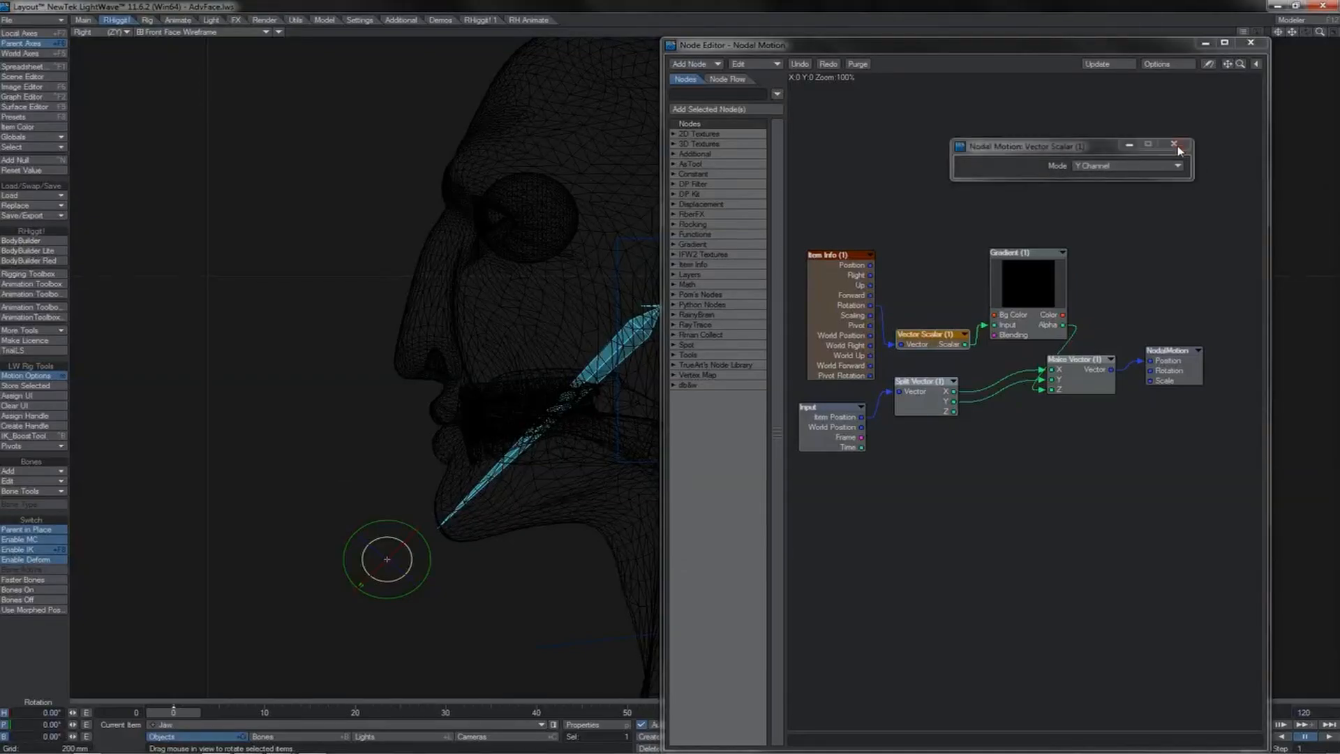
Step: Examine the alpha and position of both Gradient keys and recheck the Vector Scalar node's mode
double_click(1009, 287)
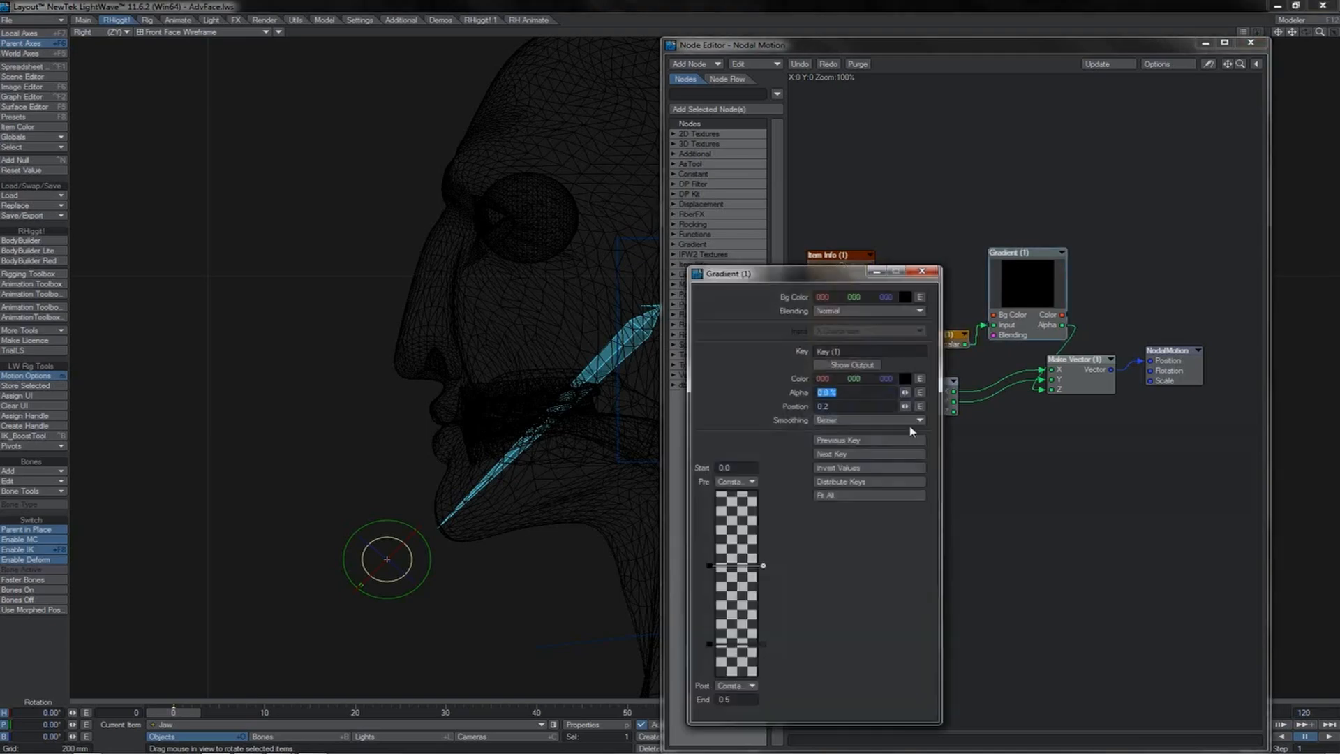
click(711, 568)
click(711, 645)
click(651, 305)
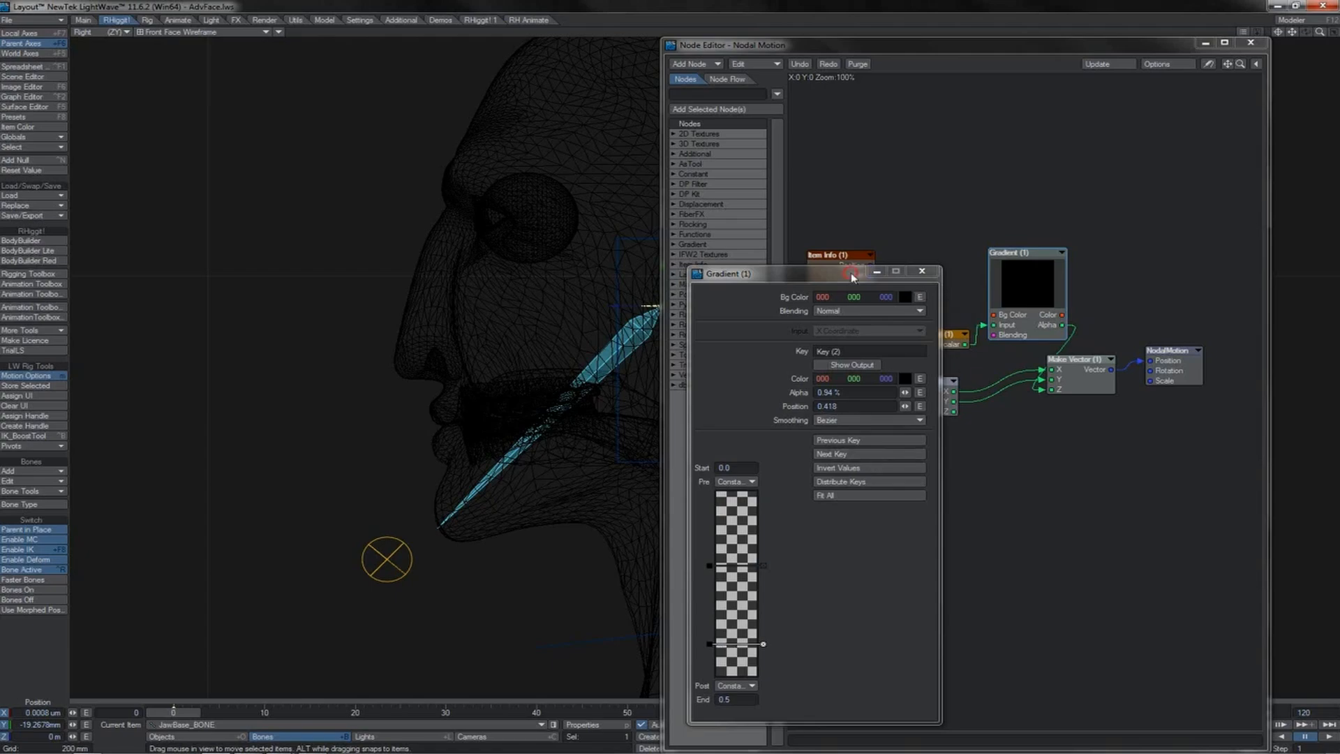
drag(851, 274, 799, 269)
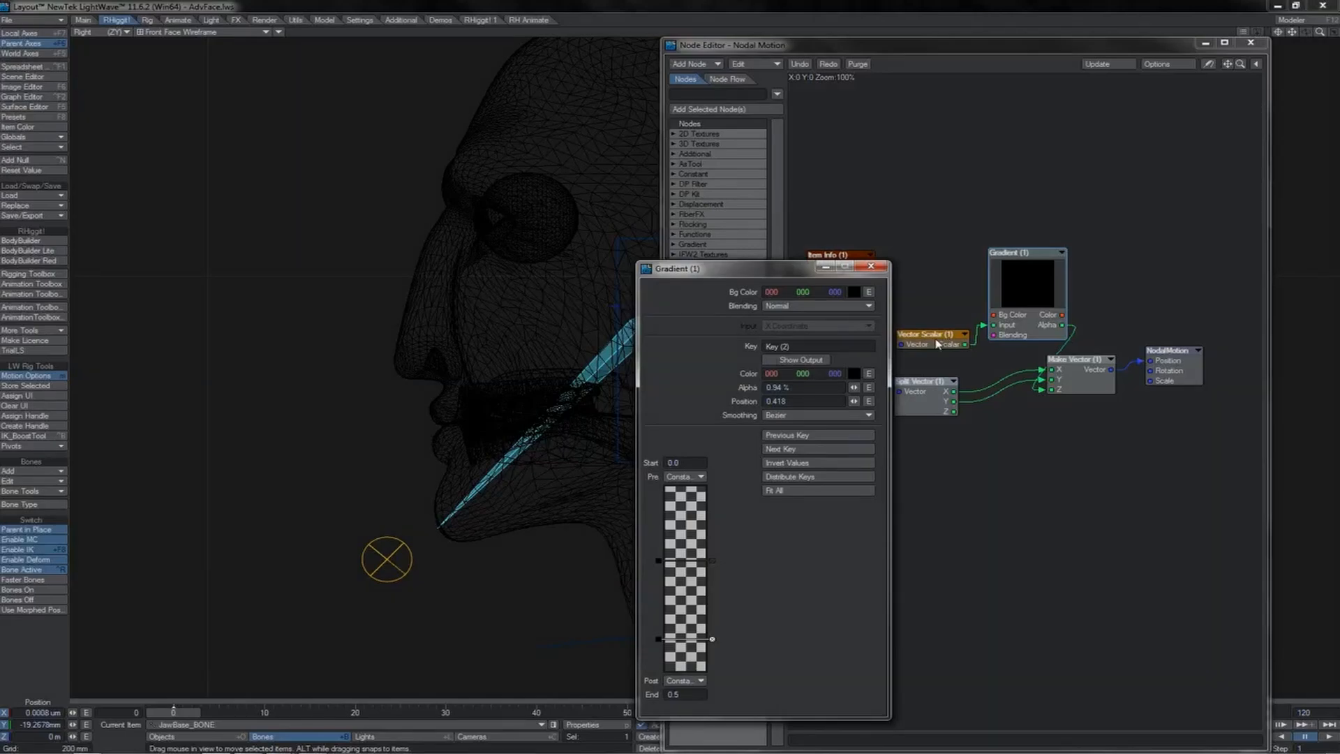
double_click(928, 344)
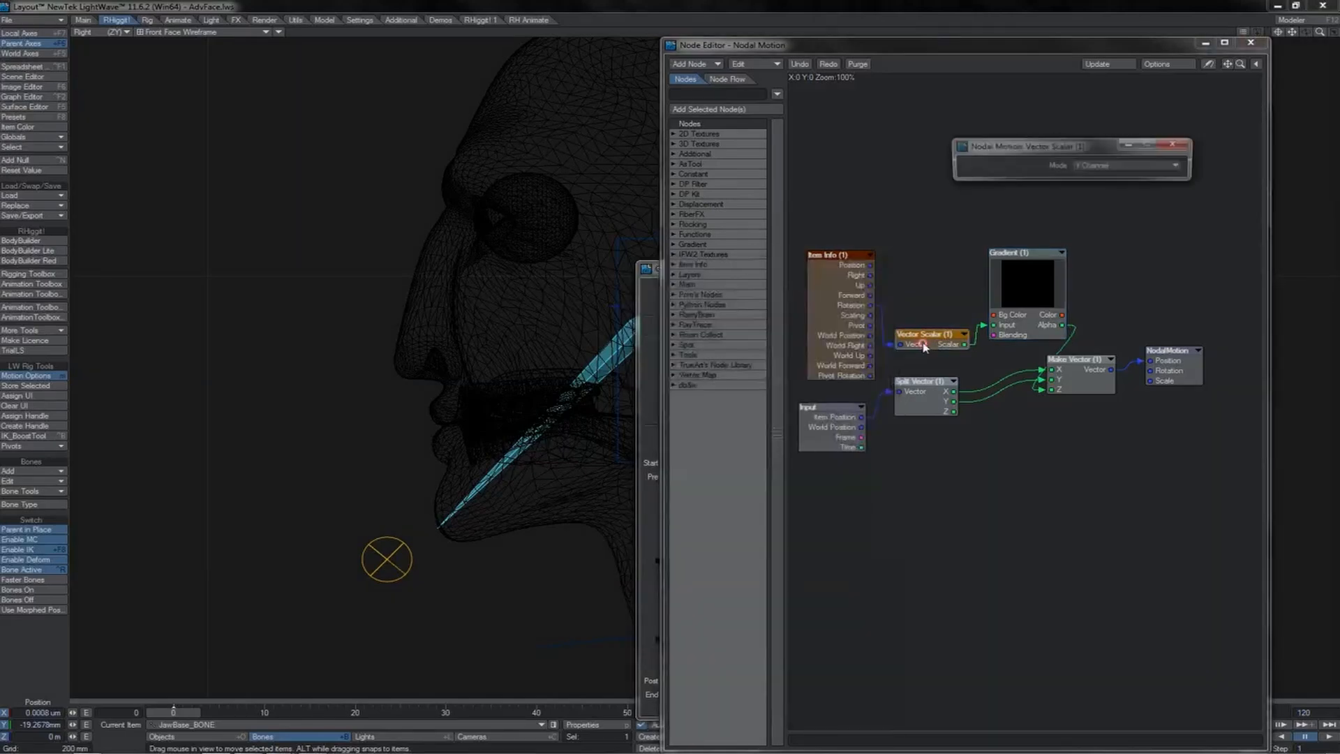
click(1176, 145)
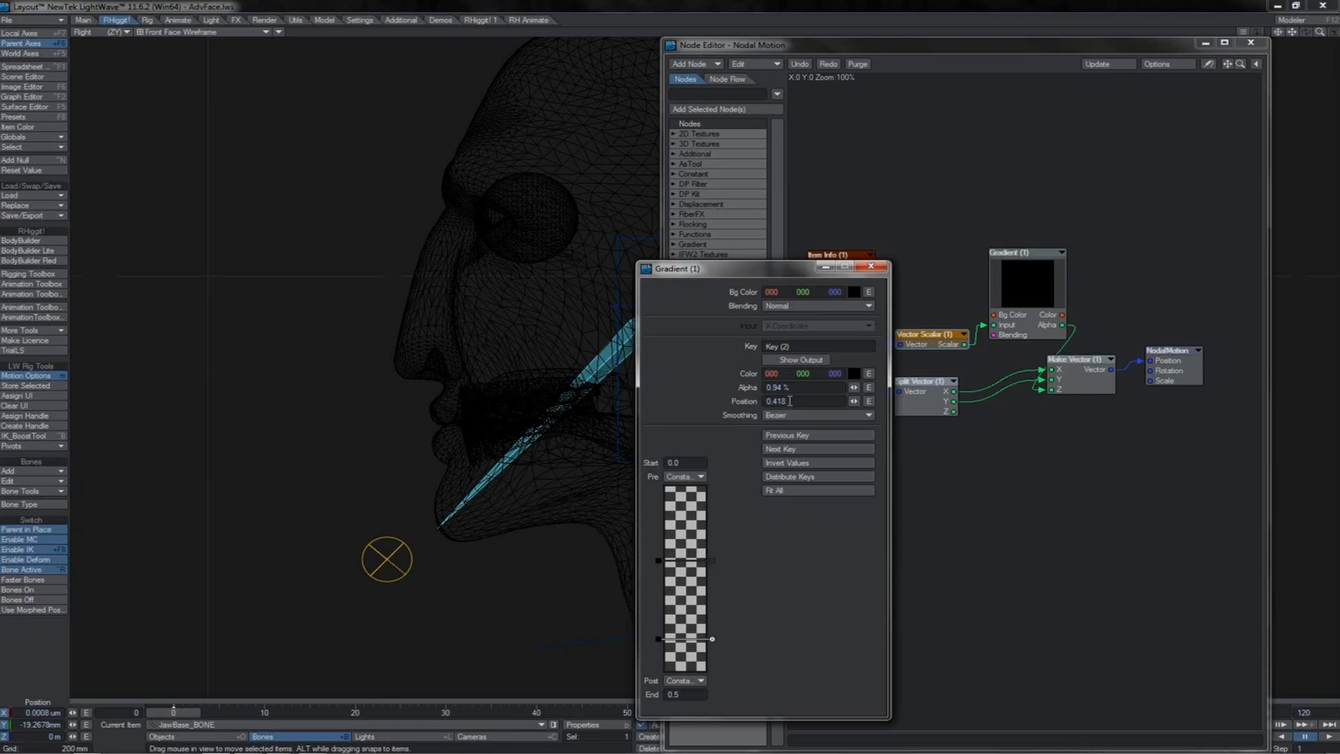
click(871, 266)
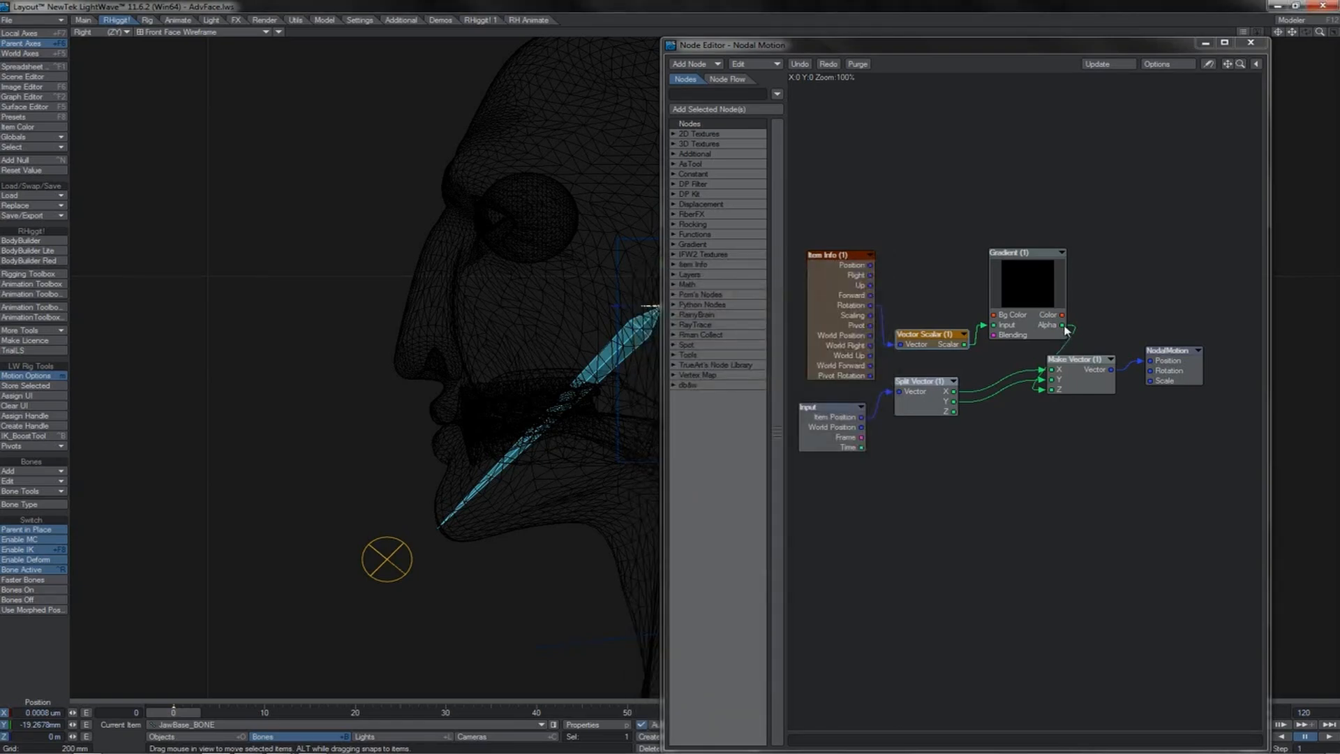
Step: Shift the Make Vector and NodalMotion nodes slightly to the right in the node graph
drag(1066, 330, 1113, 307)
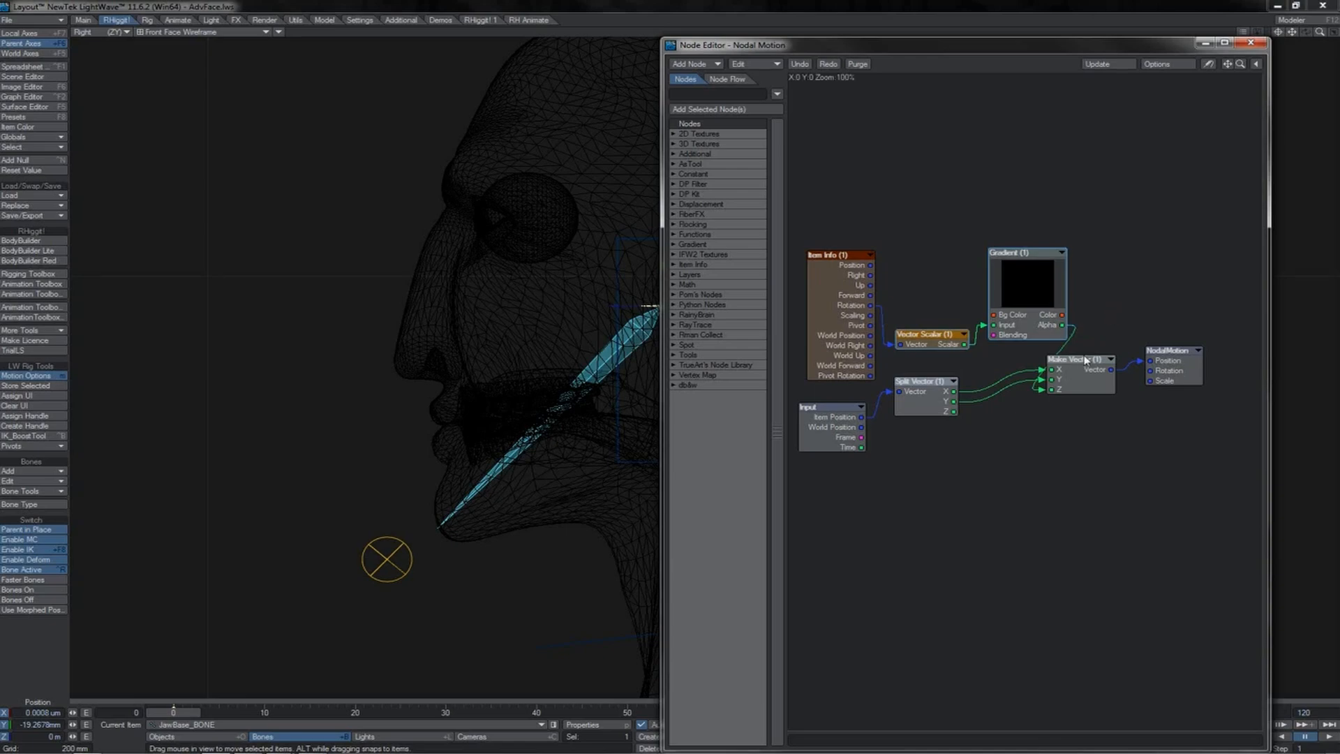
drag(1086, 360, 1090, 360)
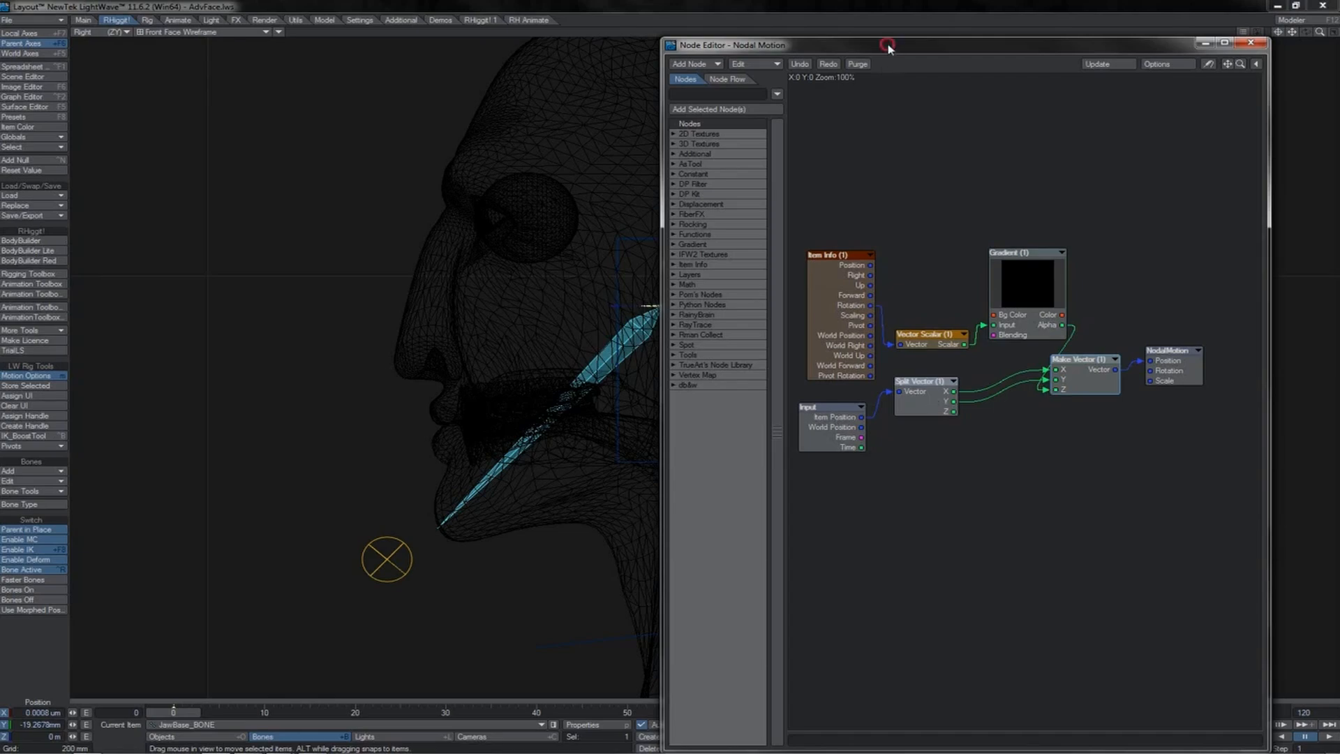
drag(887, 45, 930, 43)
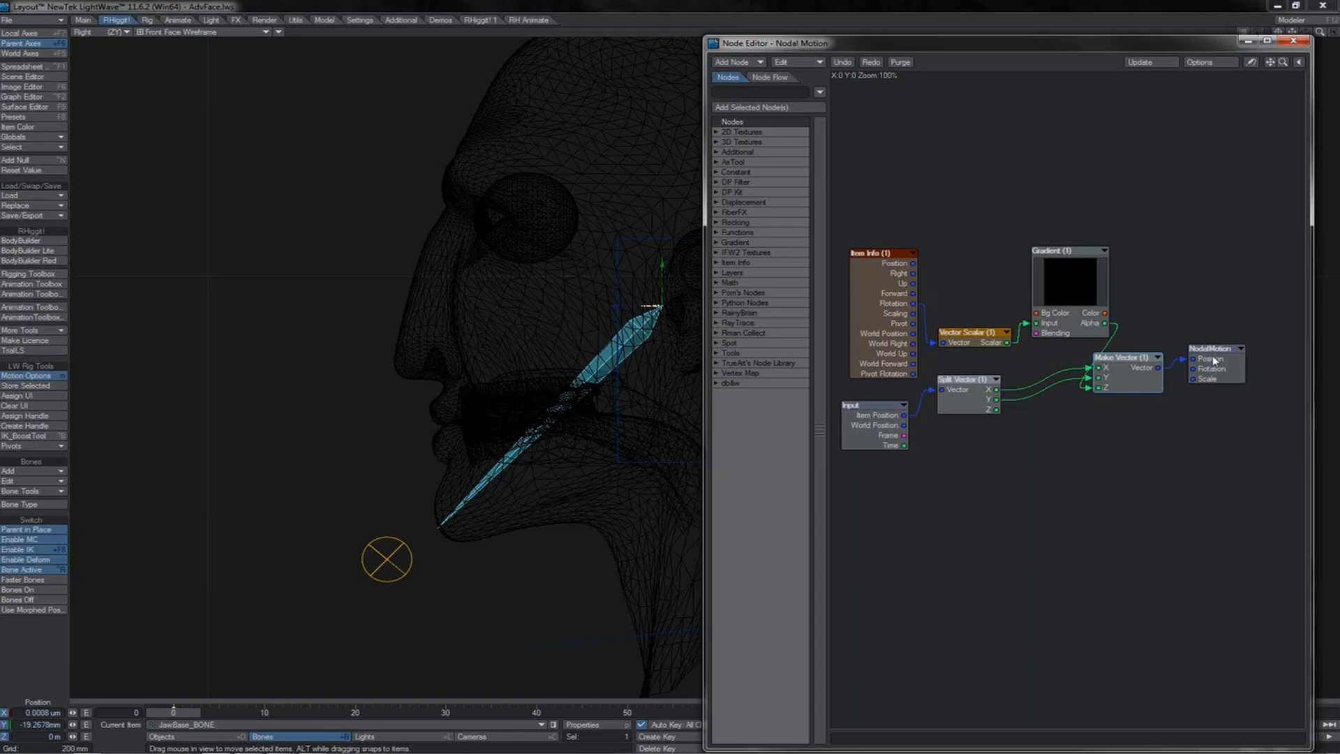
drag(1216, 362, 1235, 366)
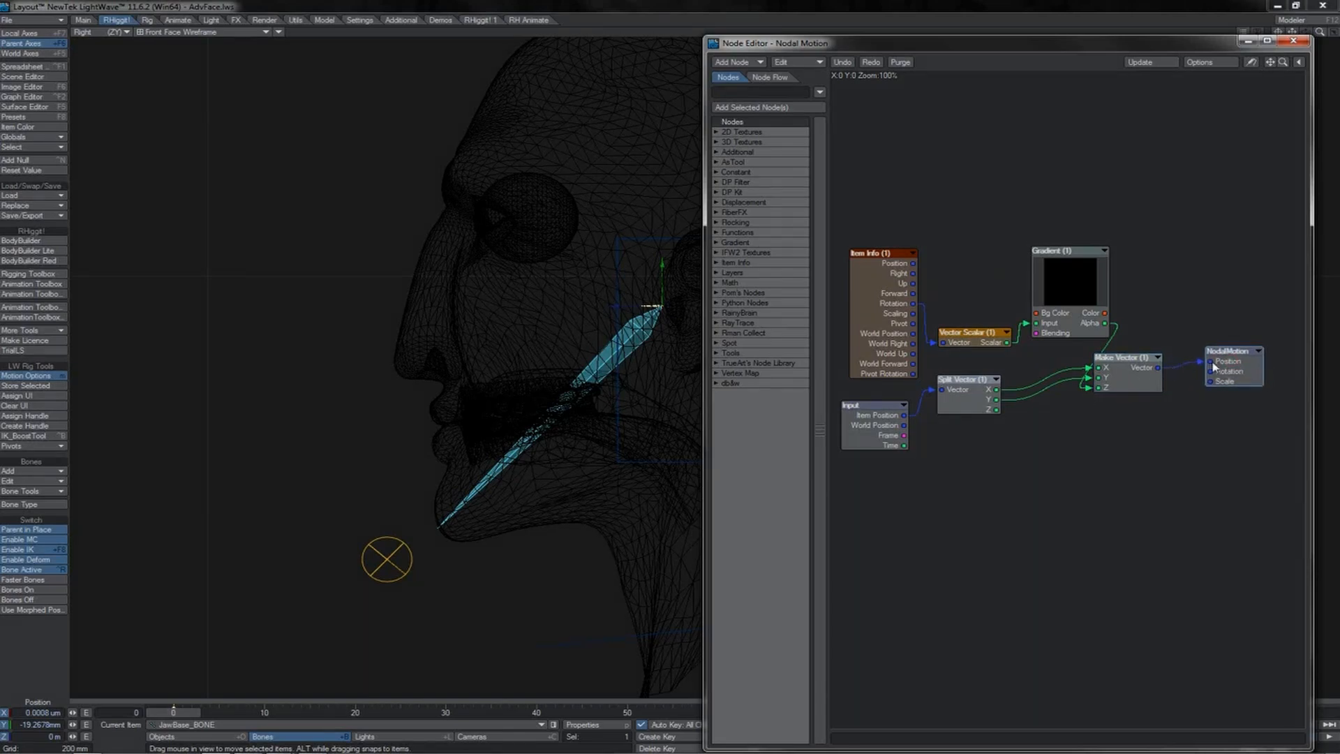
Step: Try the Make Vector node with its X and Y inputs disconnected, inspect its settings, and restore both Split Vector connections
click(1087, 378)
click(1088, 367)
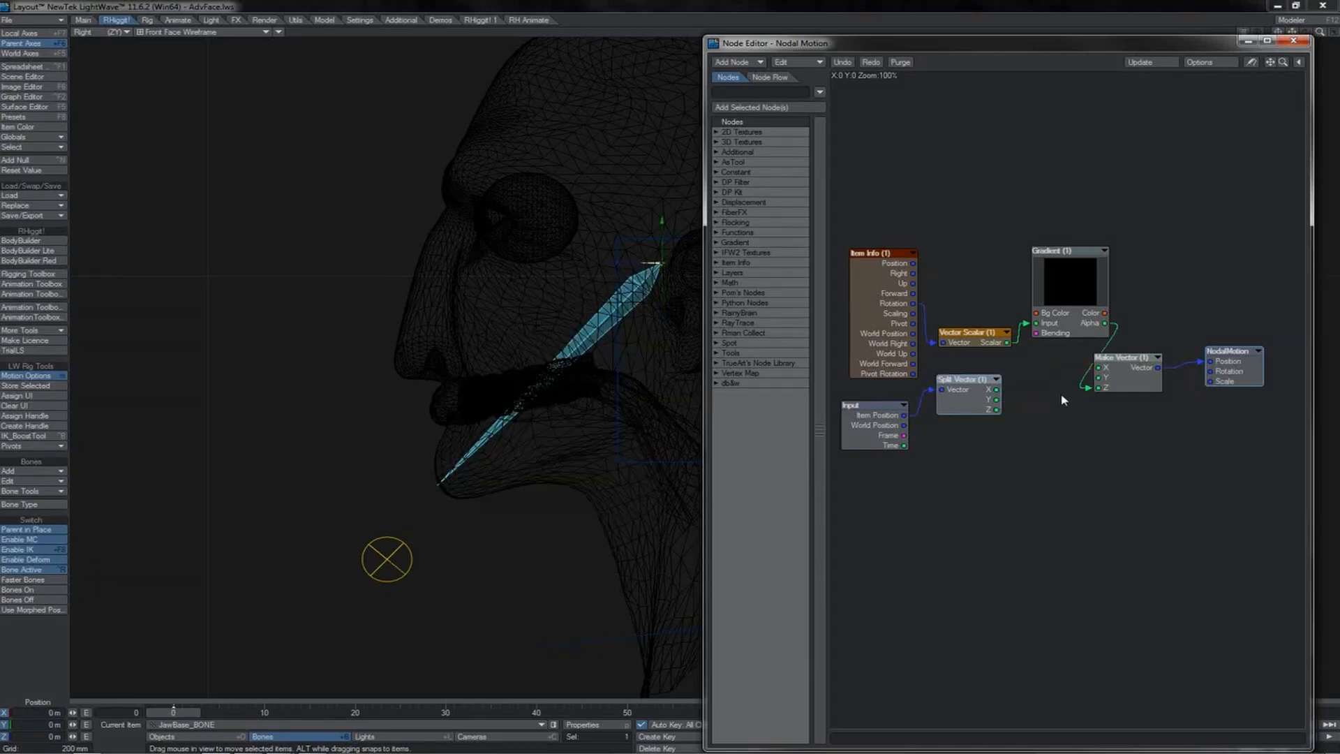
double_click(1113, 370)
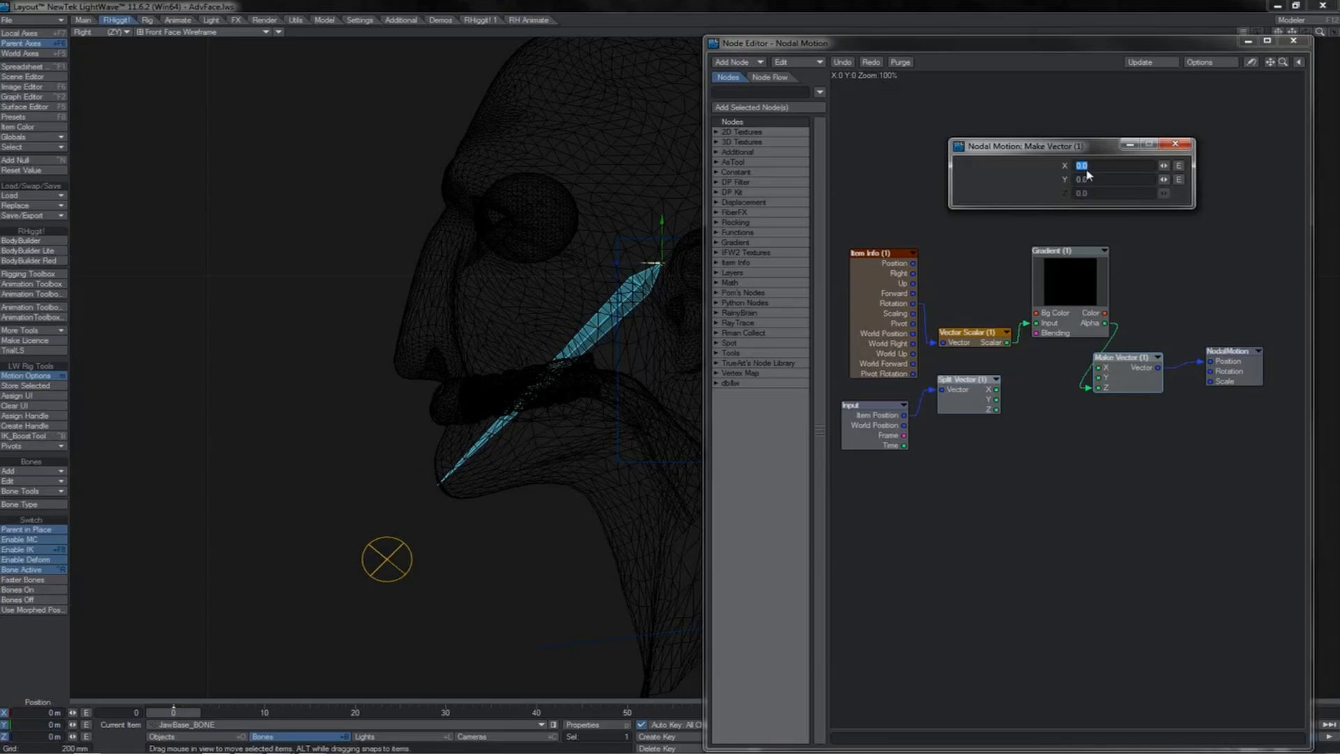
click(1175, 144)
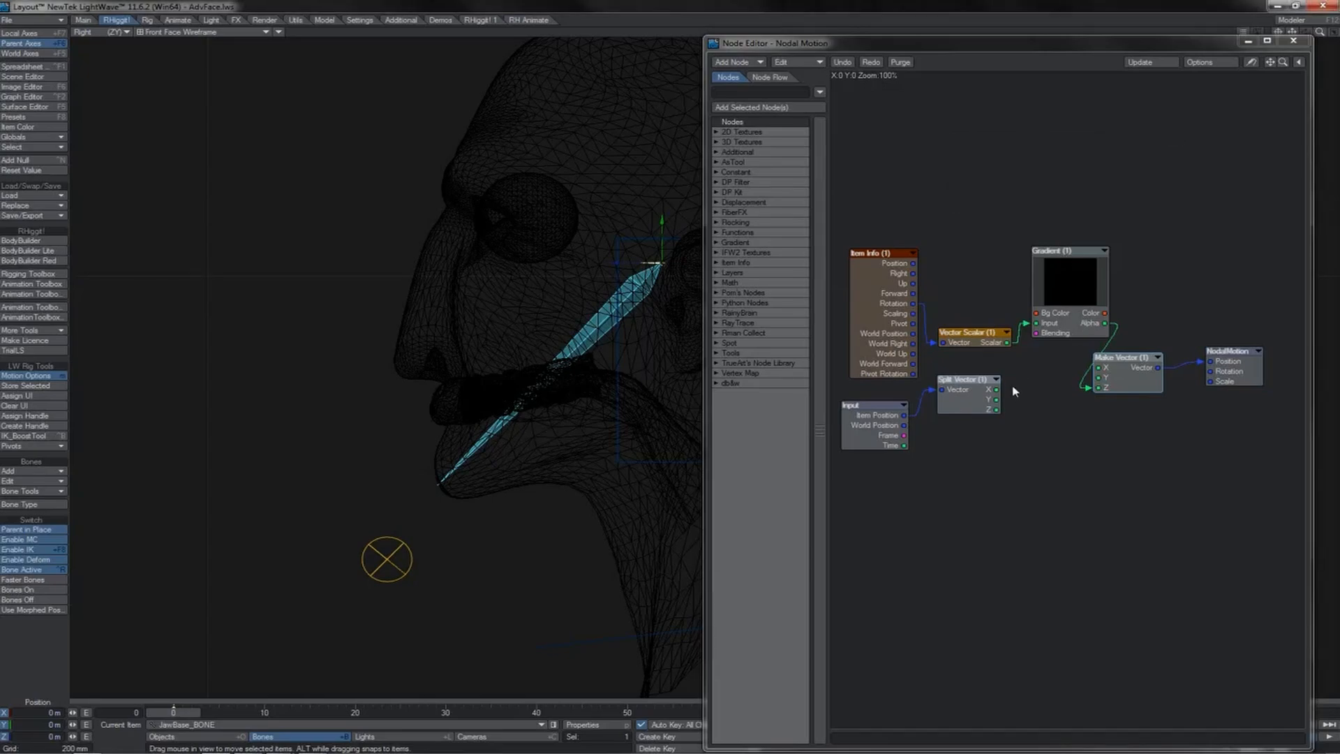
drag(996, 389, 1098, 377)
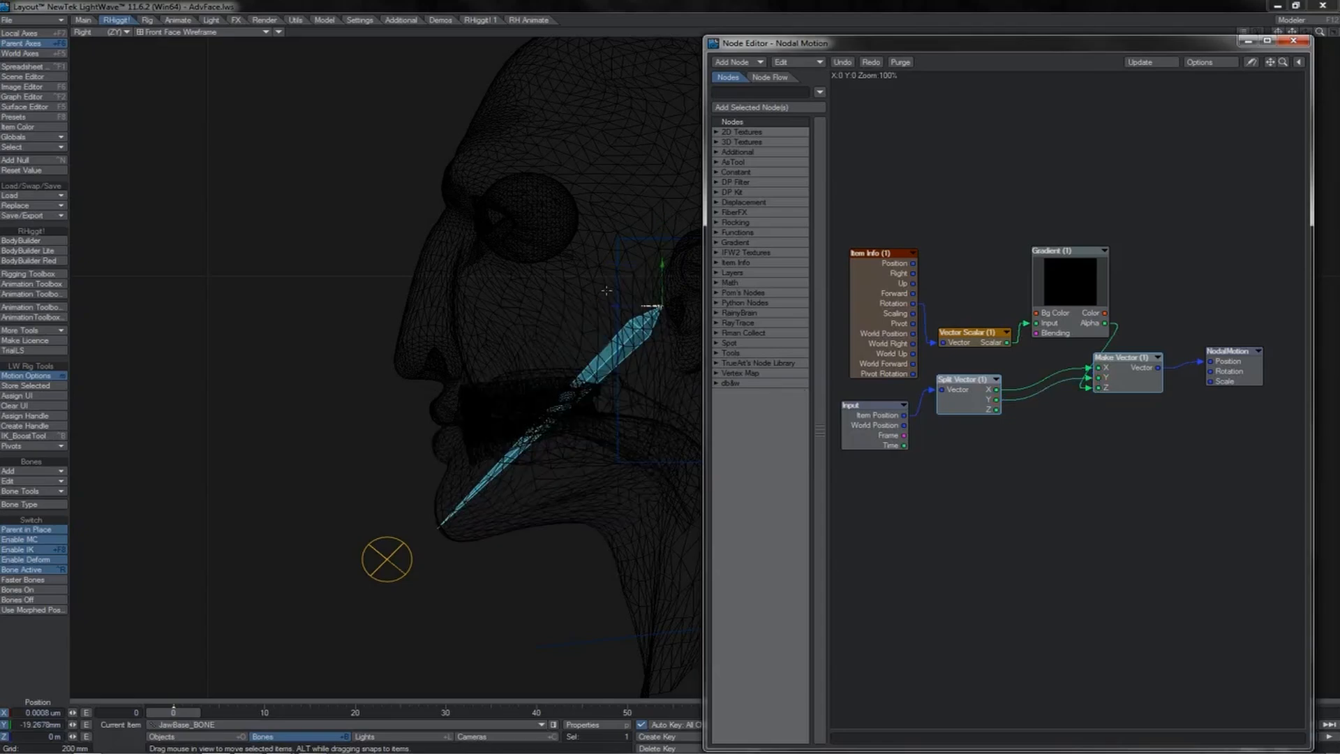
Step: Try moving JawBase_BONE upward along its Y axis, and undo the move
drag(661, 265, 661, 231)
key(ctrl+z)
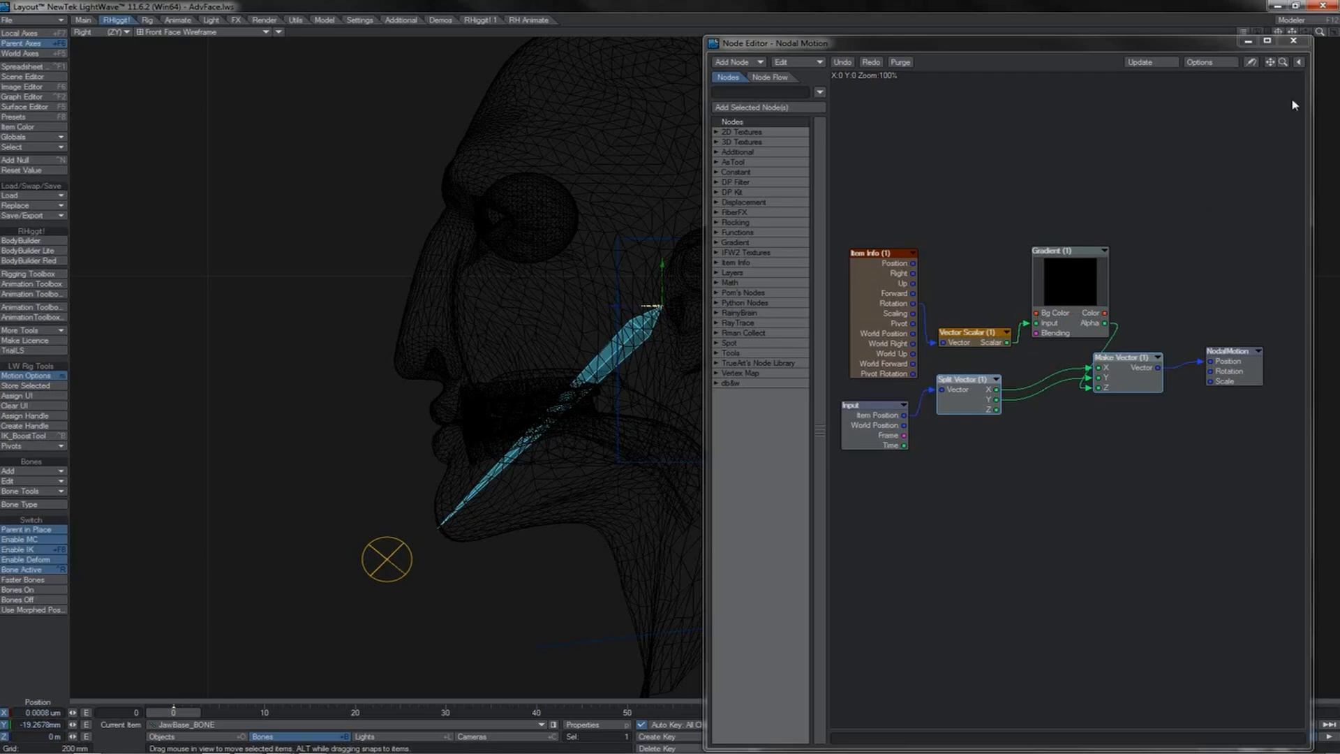
Step: Close the Node Editor, select the Jaw control and test its rotation, undoing the rotation
click(1292, 40)
click(399, 545)
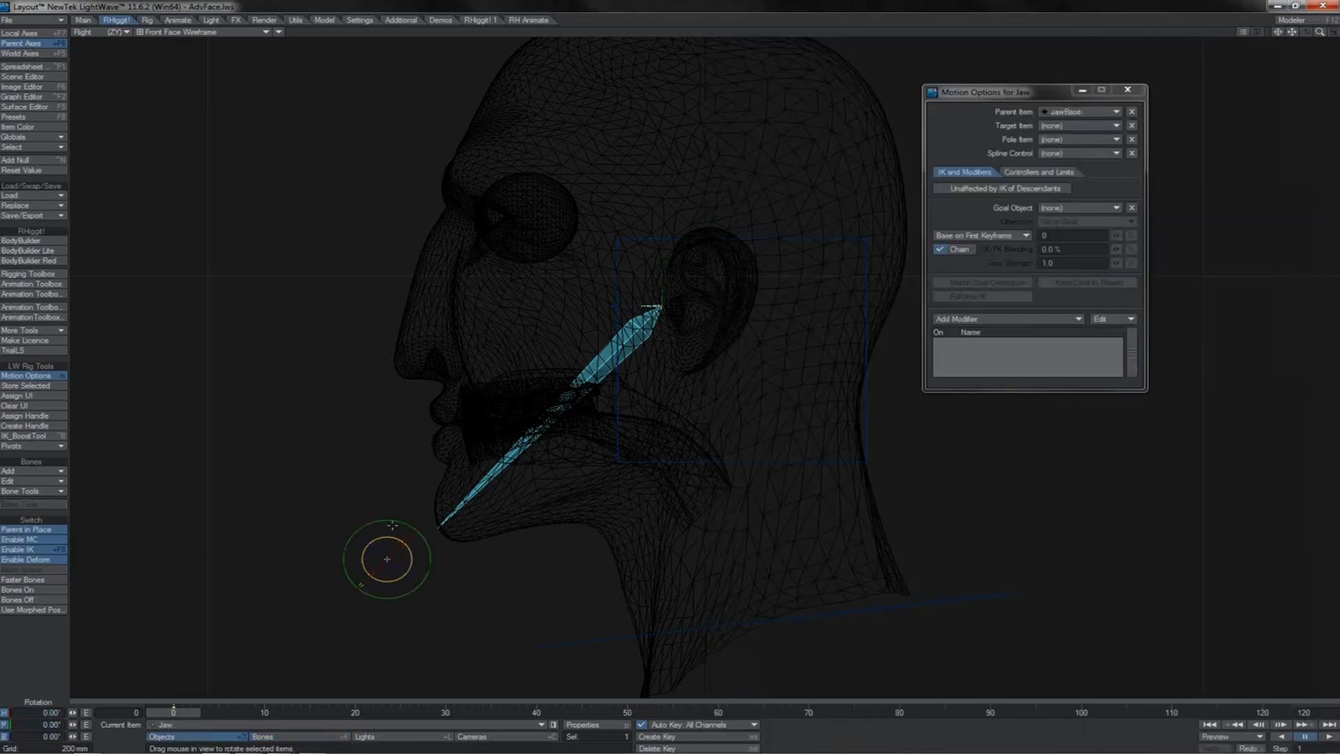
drag(394, 524, 245, 40)
key(ctrl+z)
Step: Display the head as Textured Shaded Solid Wireframe in the viewport
click(244, 33)
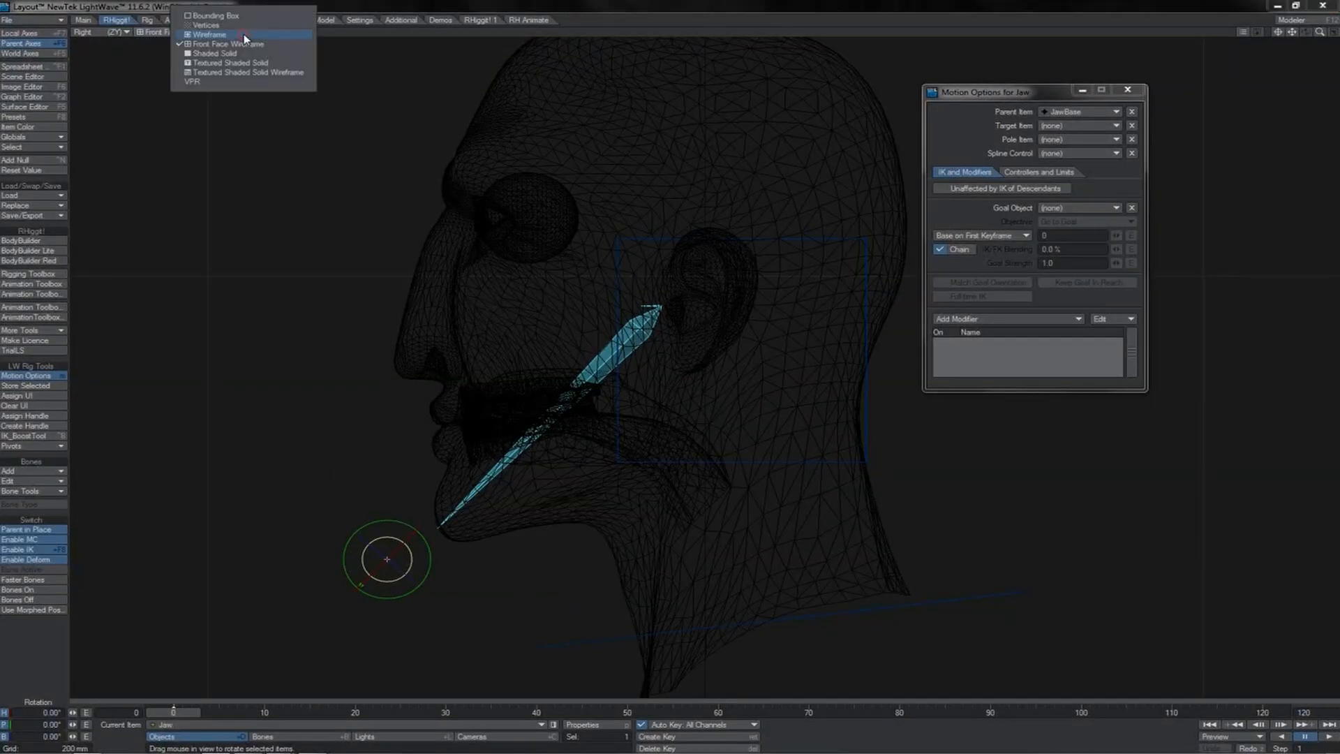
click(245, 72)
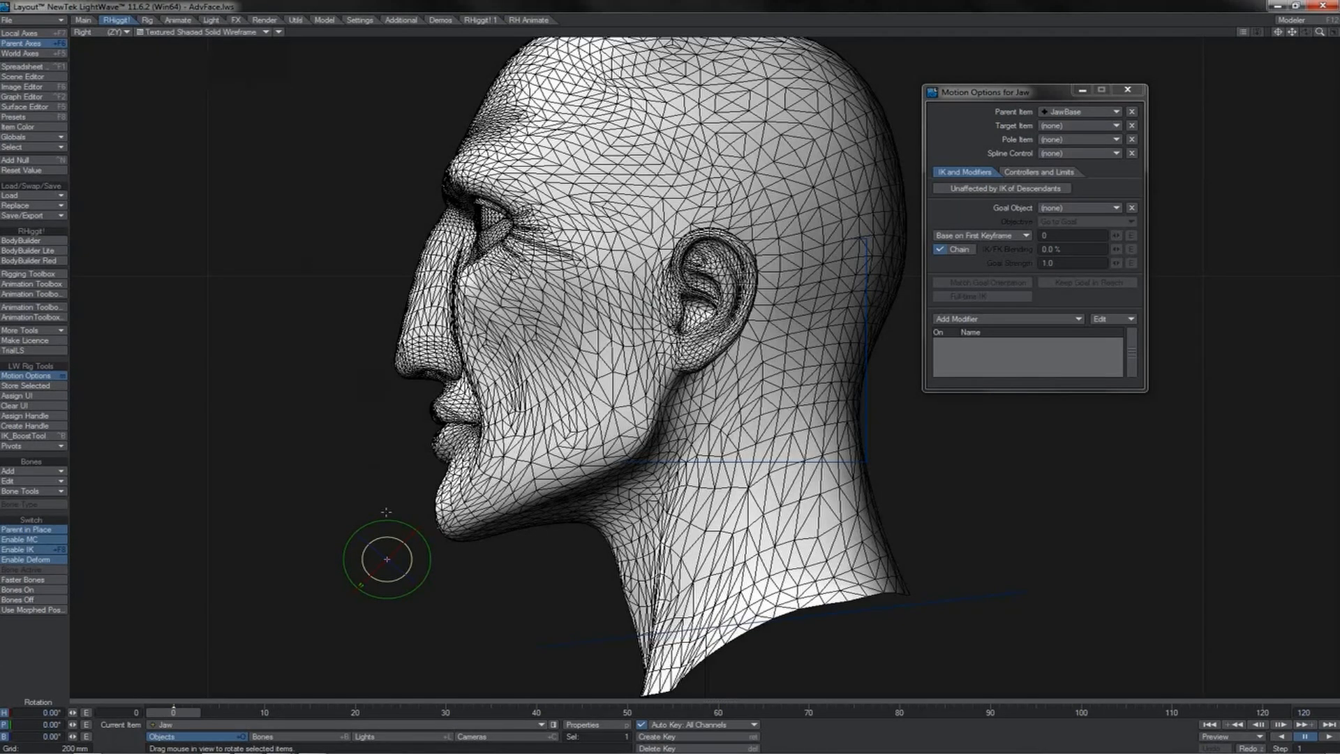
Step: Switch to Modeler and display the Jaw weight map on the head in Weight Shade mode, viewed closely from the side
click(279, 33)
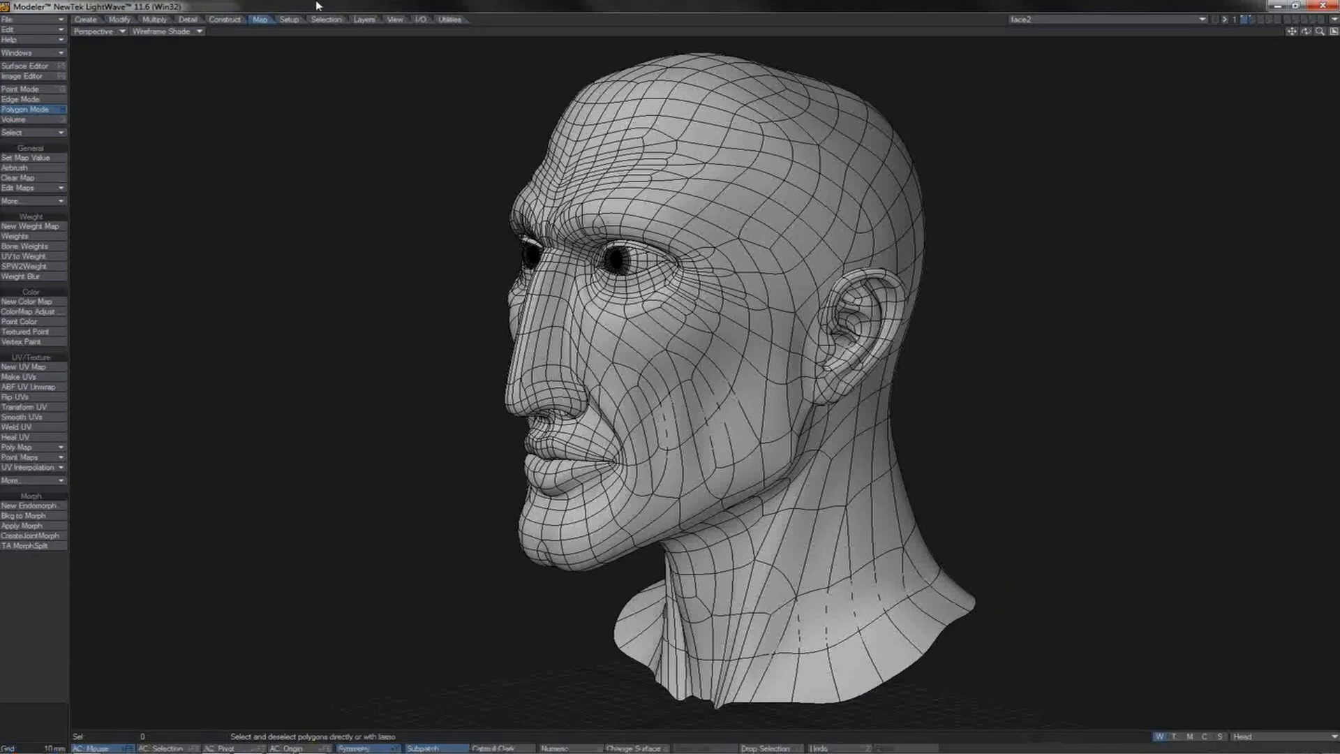
click(200, 32)
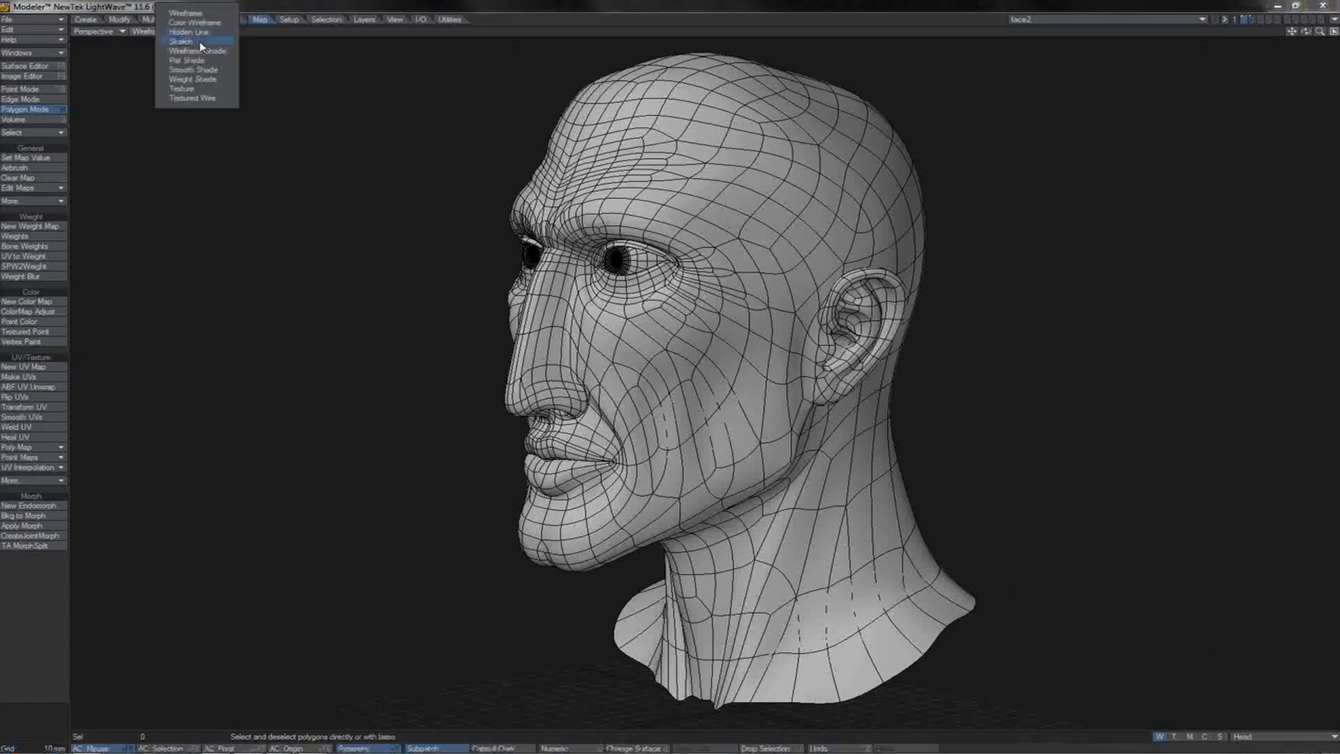
click(208, 79)
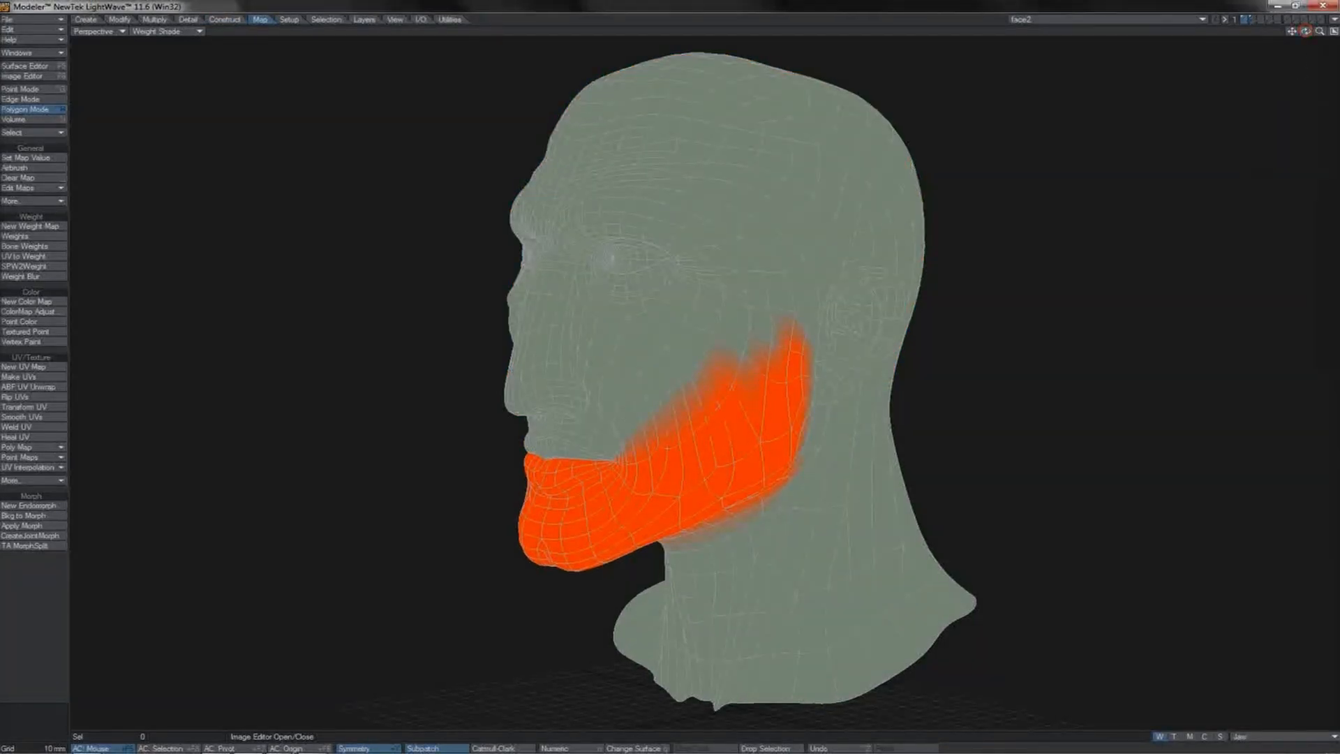
mouse_move(1306, 31)
mouse_down()
mouse_move(1321, 12)
mouse_move(1314, 37)
mouse_up()
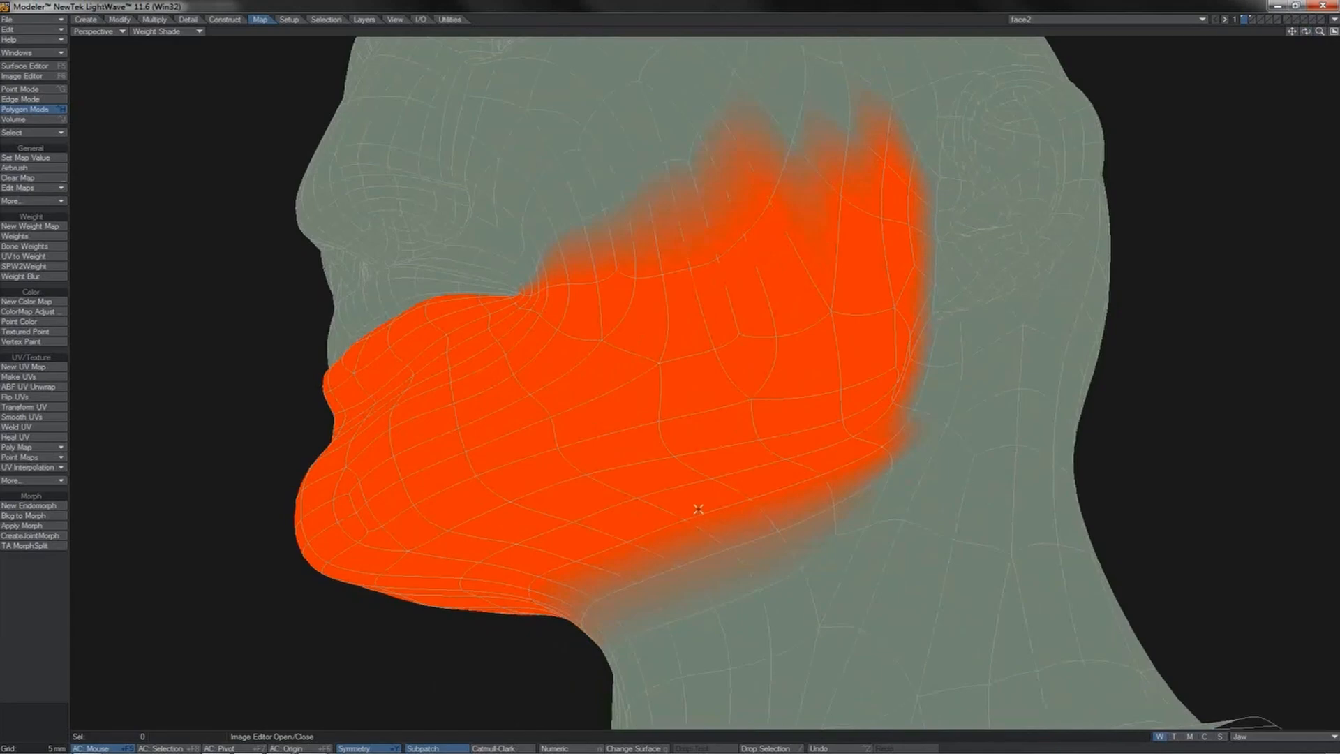
Step: Examine the weight falloff under the jaw by selecting edge rows along its lower border, and clear the selection
key(ctrl+h)
drag(702, 513, 610, 547)
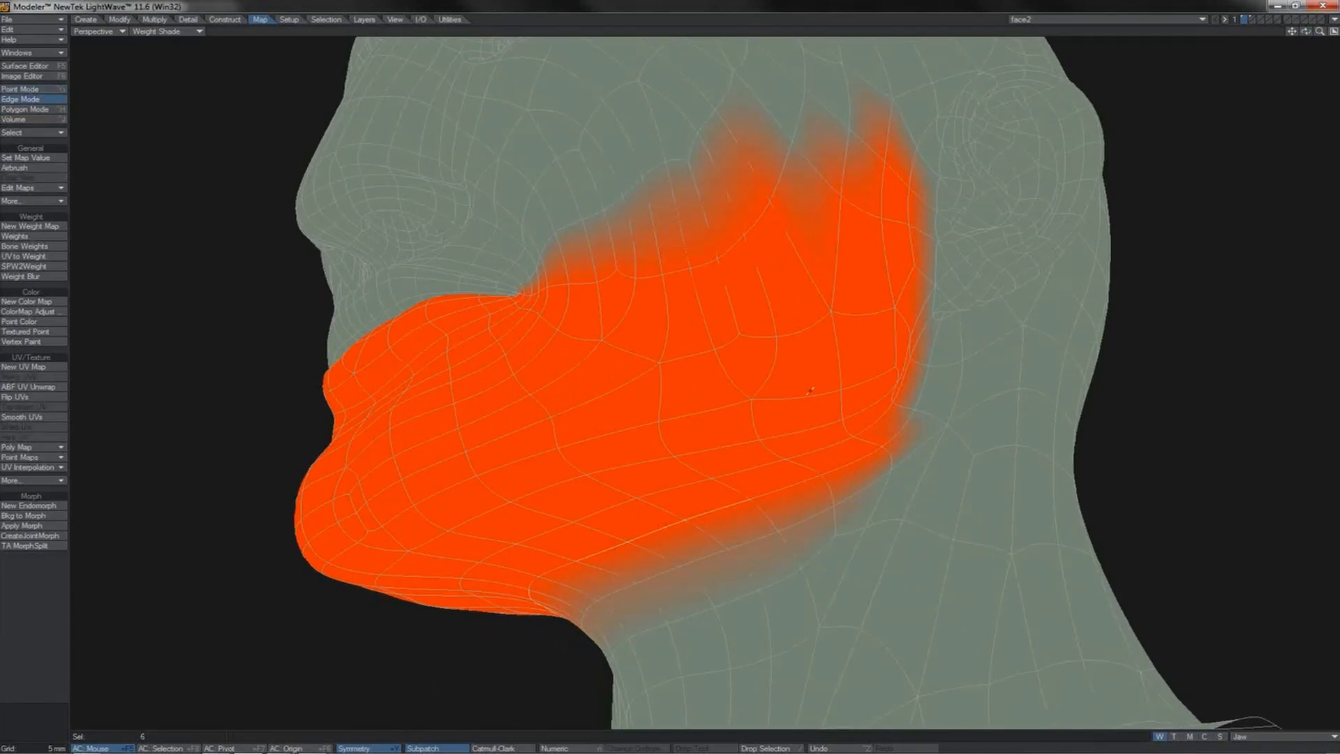
click(859, 25)
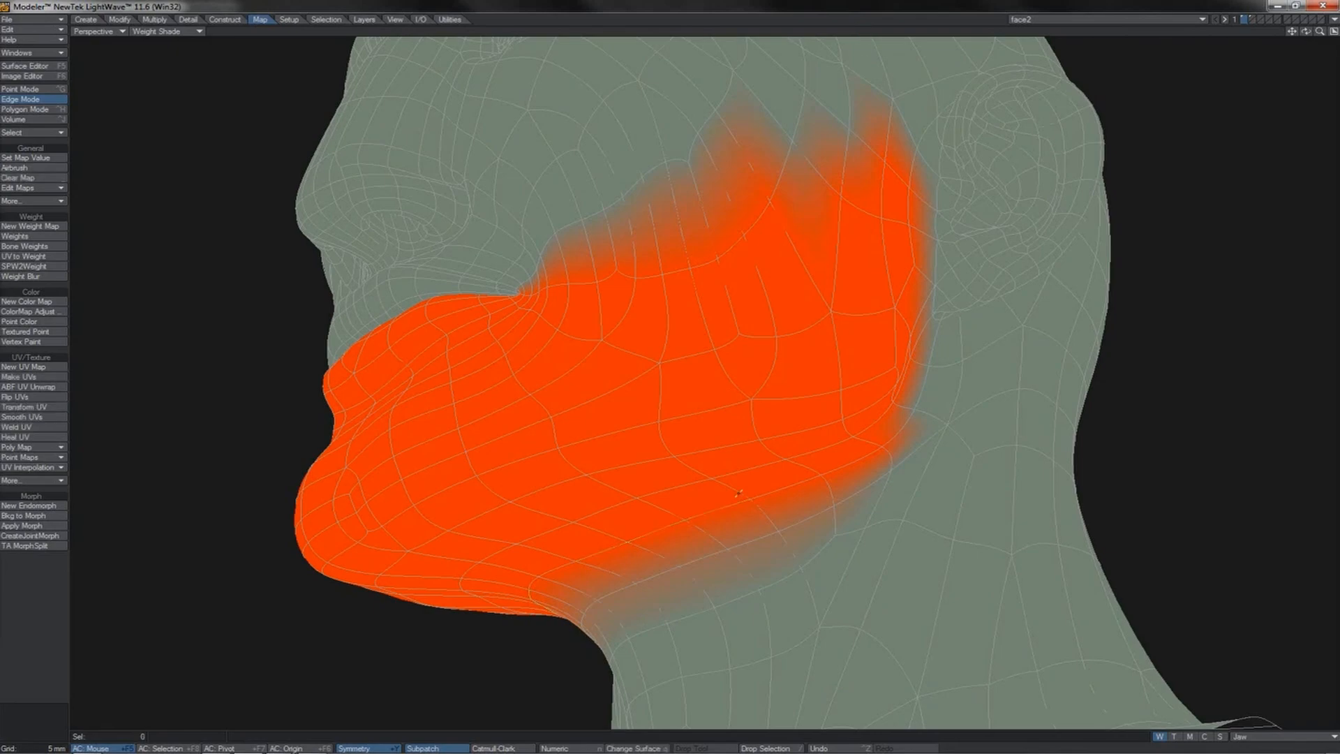
drag(752, 542, 654, 574)
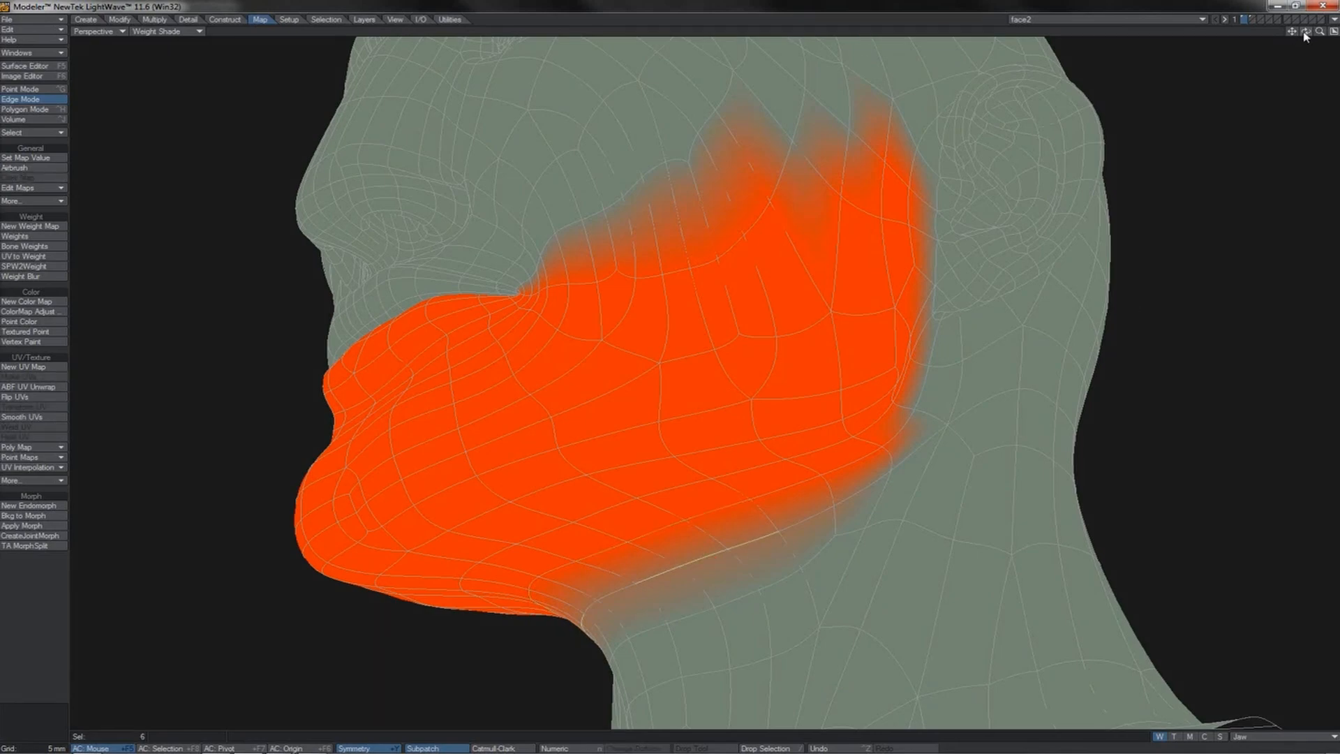
drag(1305, 33, 1305, 37)
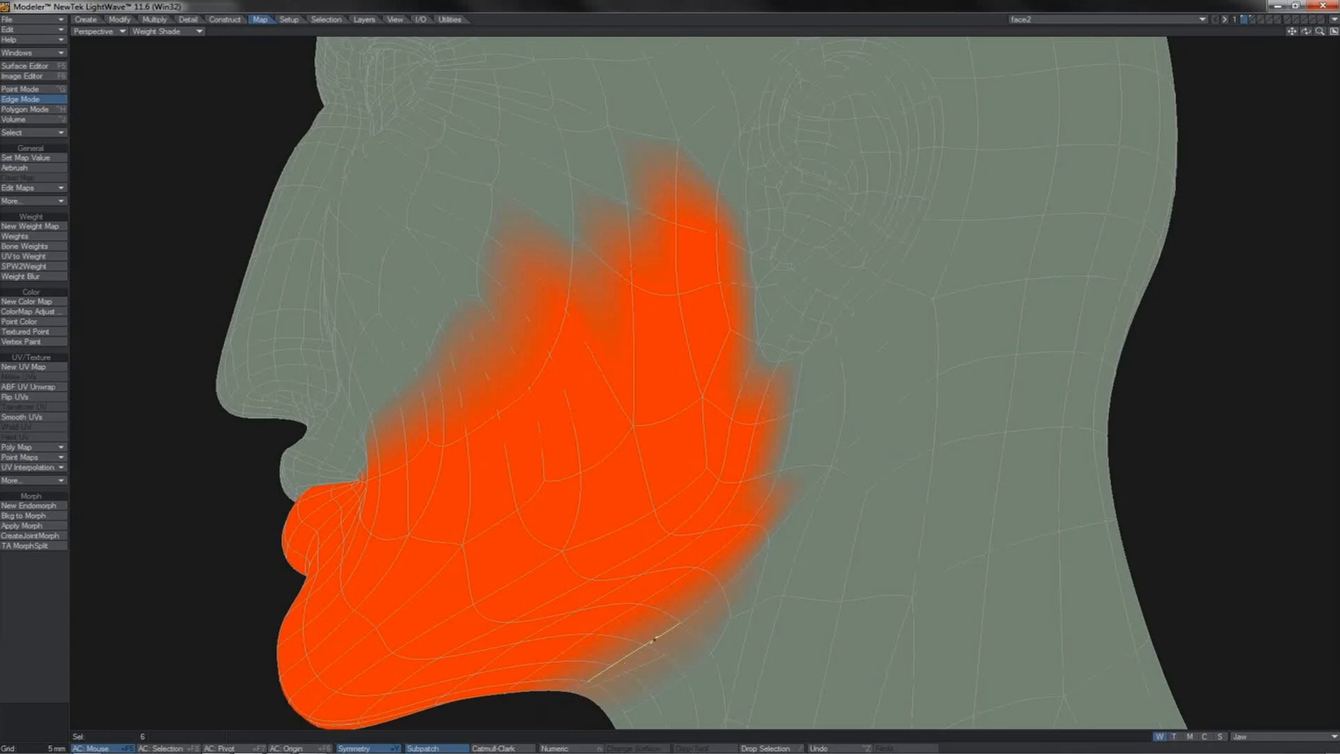
key(/)
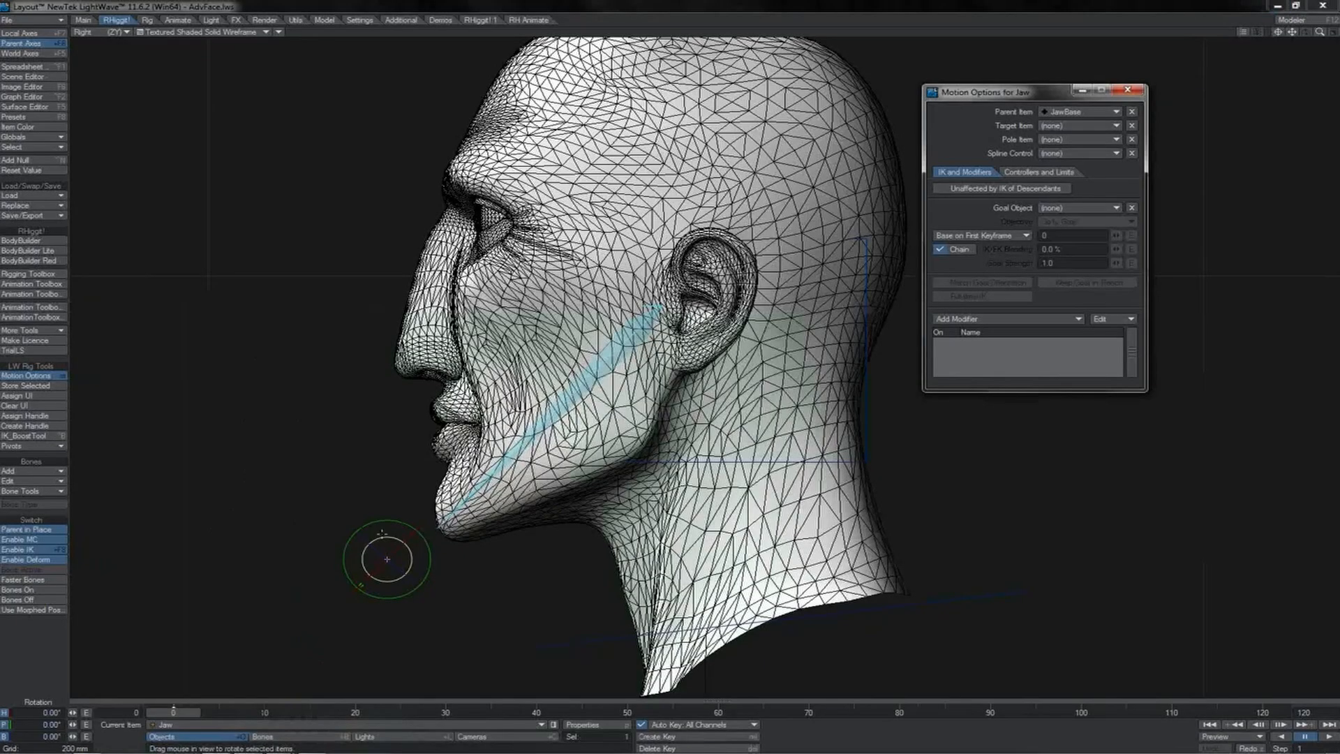
Step: Switch to Layout and rotate the Jaw control open and closed to inspect the deformation under the jaw, undoing the last rotation
drag(389, 521, 390, 523)
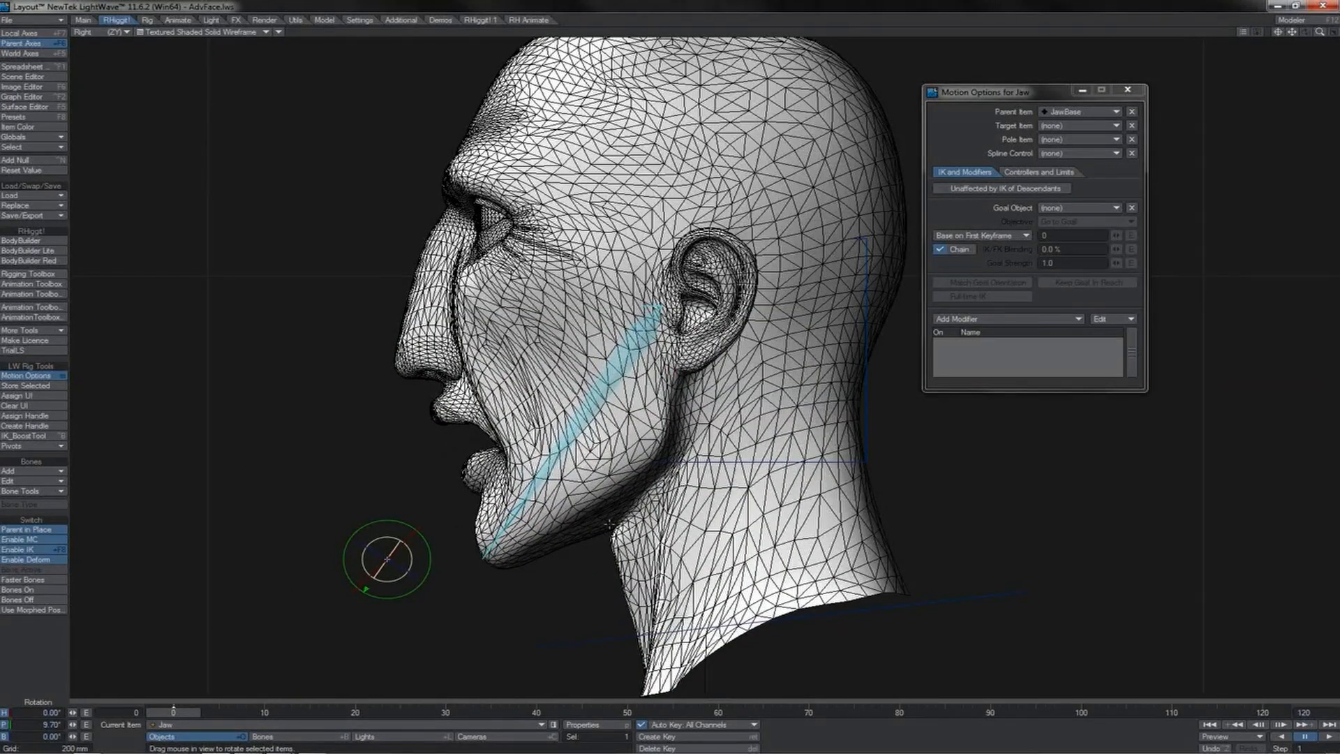
mouse_move(393, 523)
mouse_down()
mouse_move(407, 524)
mouse_move(380, 524)
mouse_up()
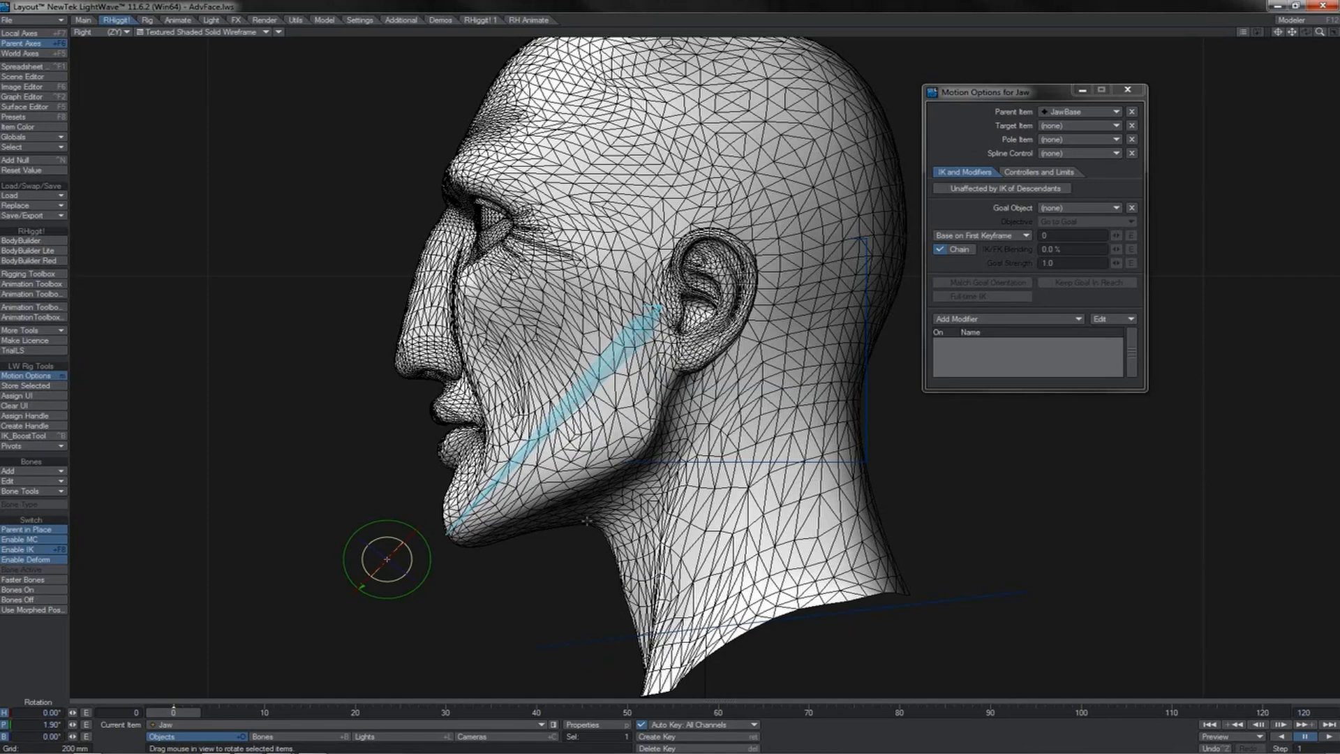
drag(407, 523, 592, 520)
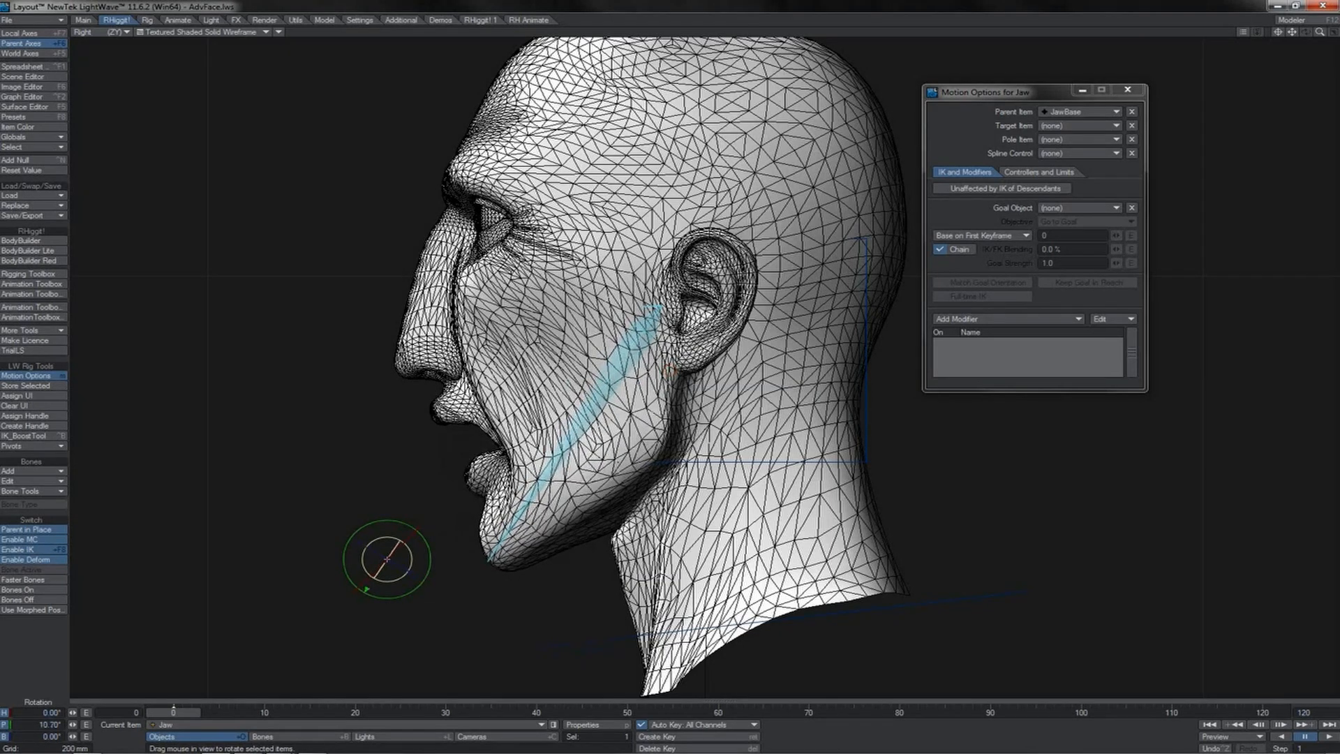
key(ctrl+z)
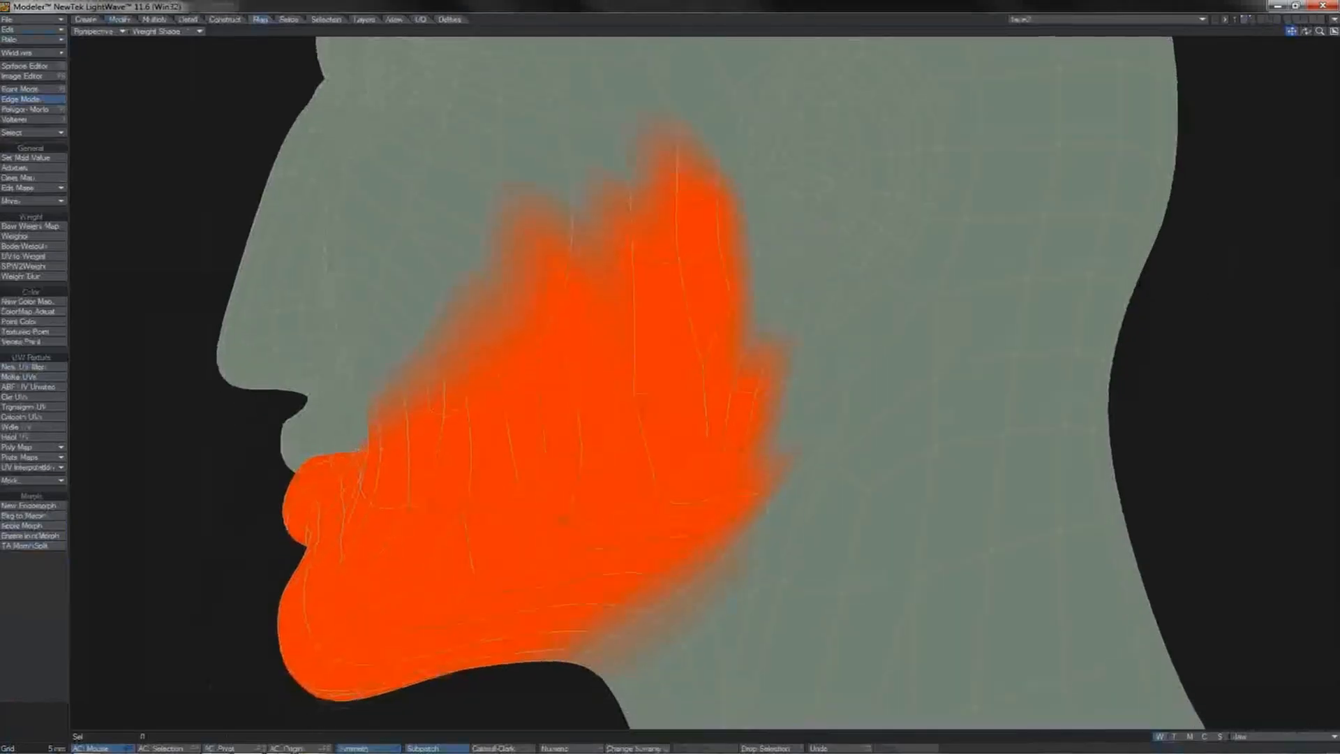
Step: Switch to Modeler, mark the edge row on the neck just below the Jaw weight falloff, and clear the selection
alt+shift+drag(686, 451, 666, 335)
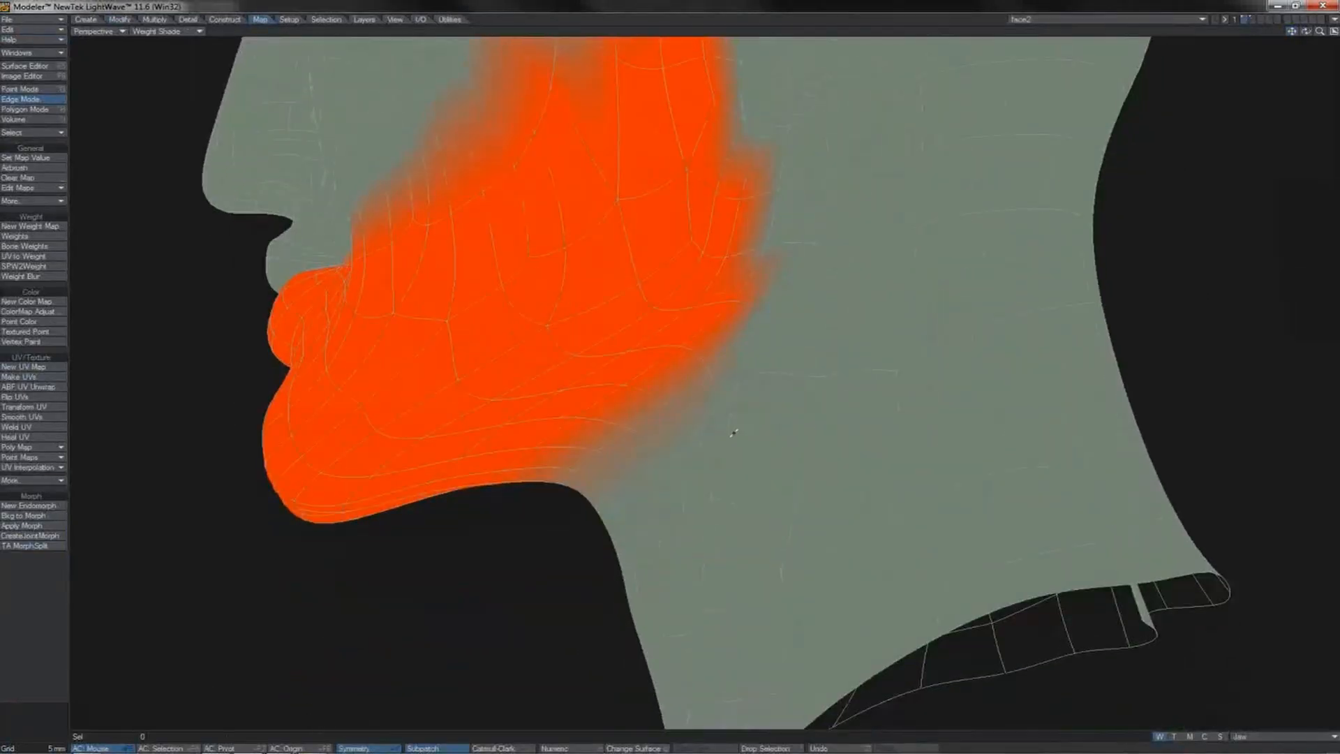
click(657, 474)
click(628, 493)
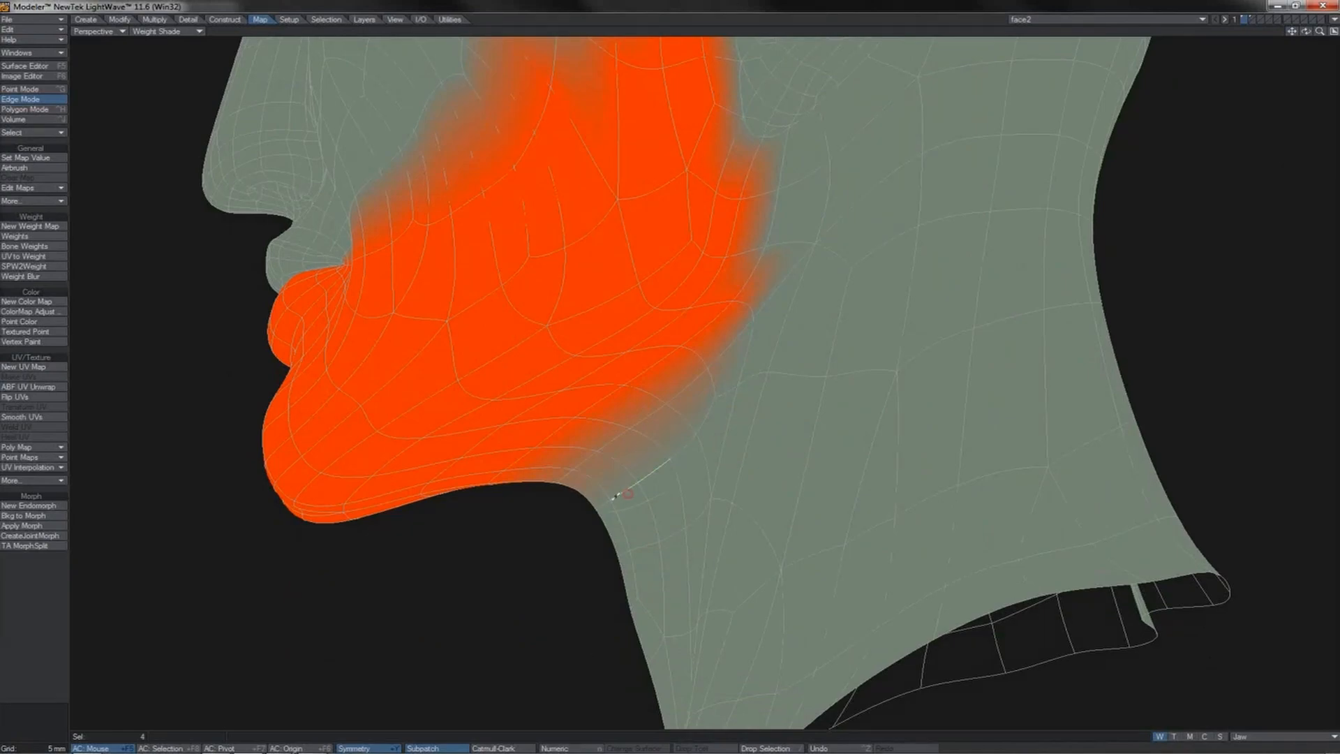
click(601, 504)
key(slash)
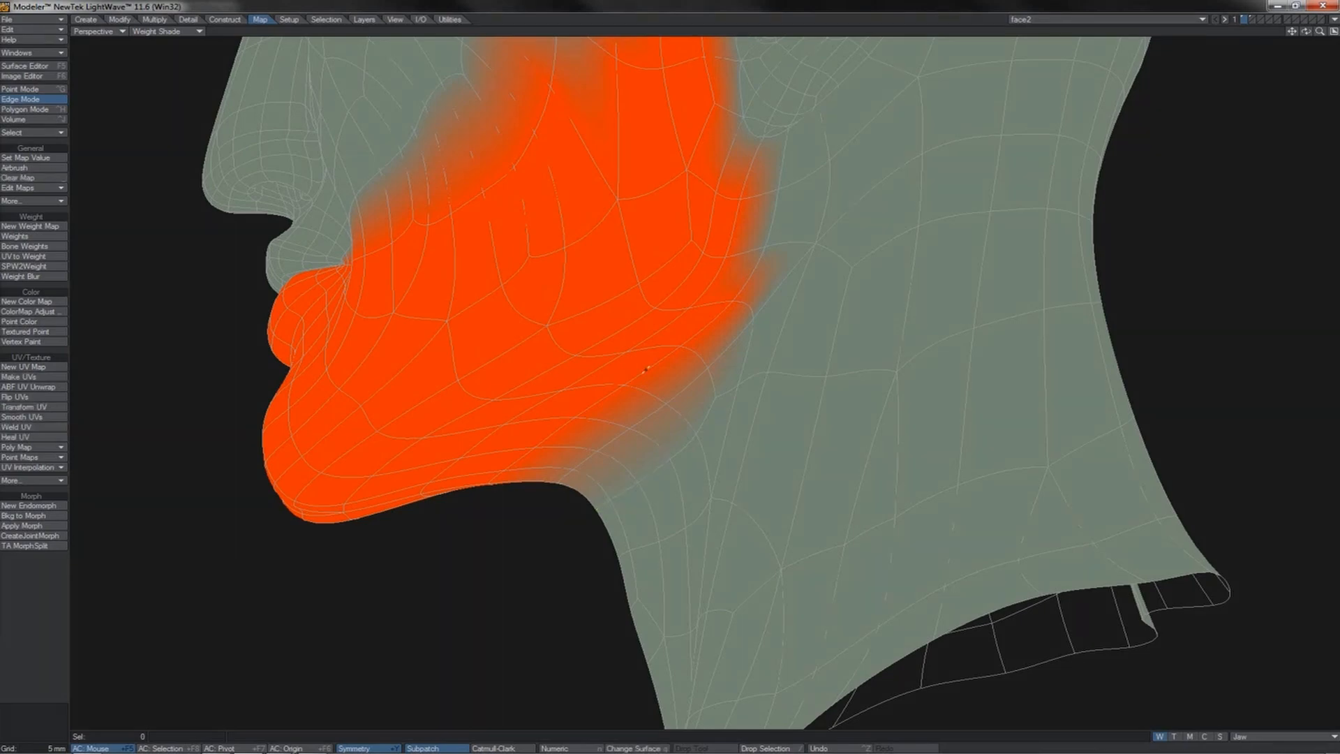
Step: Select the row of edges along the lower jawline and set their Jaw weight map value to 50
click(699, 332)
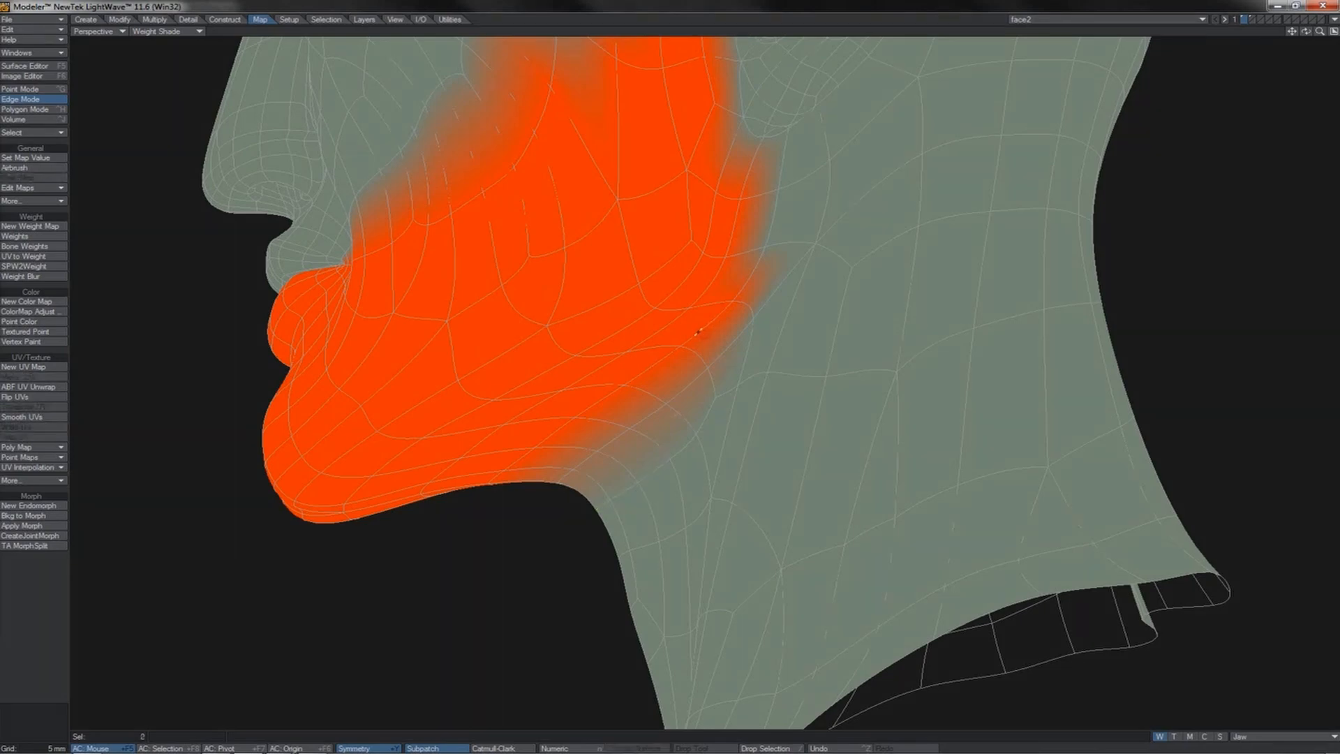
click(640, 372)
shift+click(551, 436)
shift+click(522, 457)
click(491, 476)
mouse_move(1306, 31)
mouse_down()
mouse_move(1325, 12)
mouse_move(1307, 30)
mouse_up()
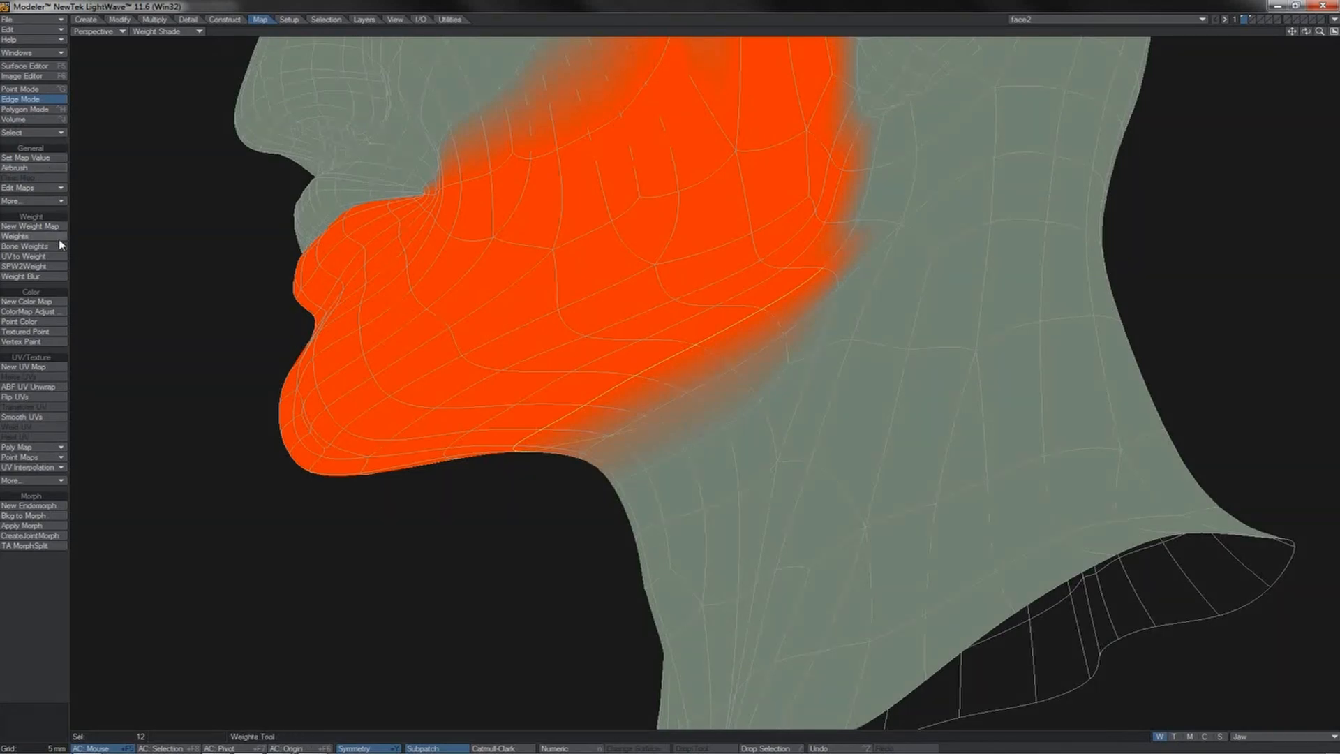
click(32, 157)
text(50)
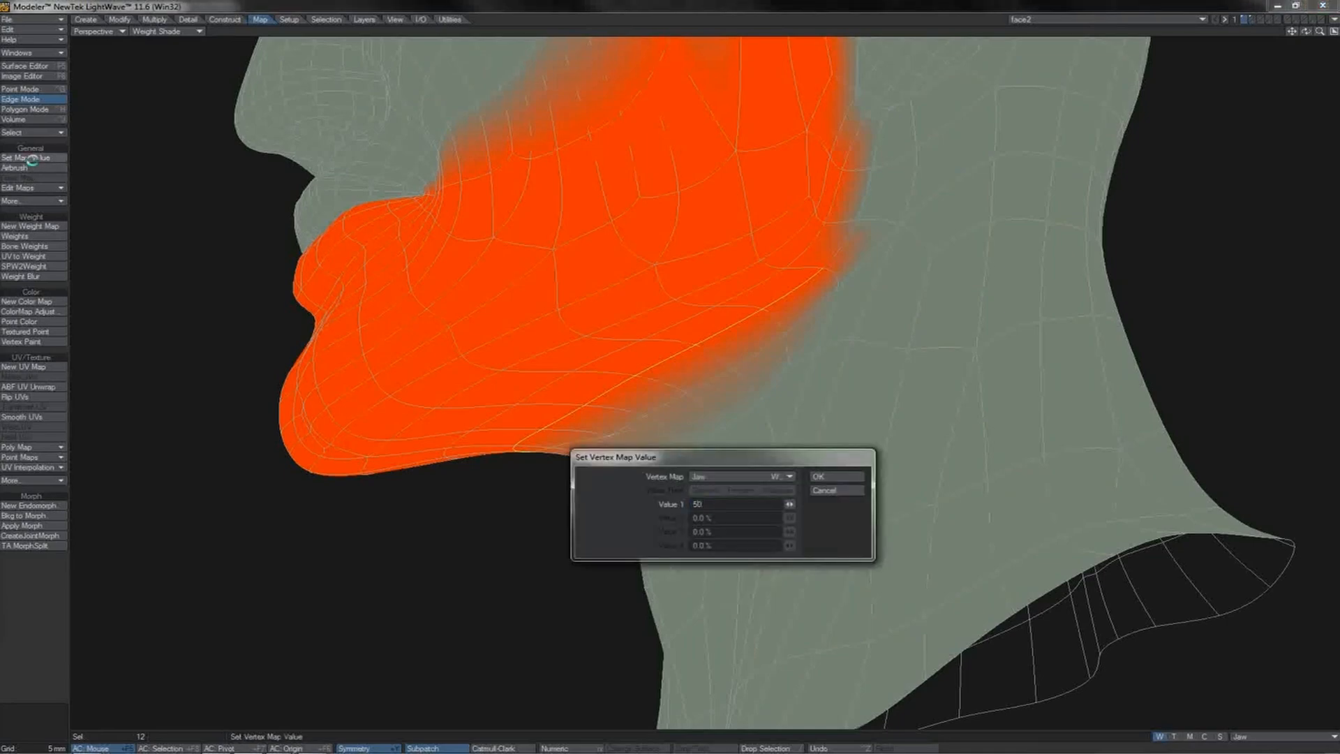
key(Return)
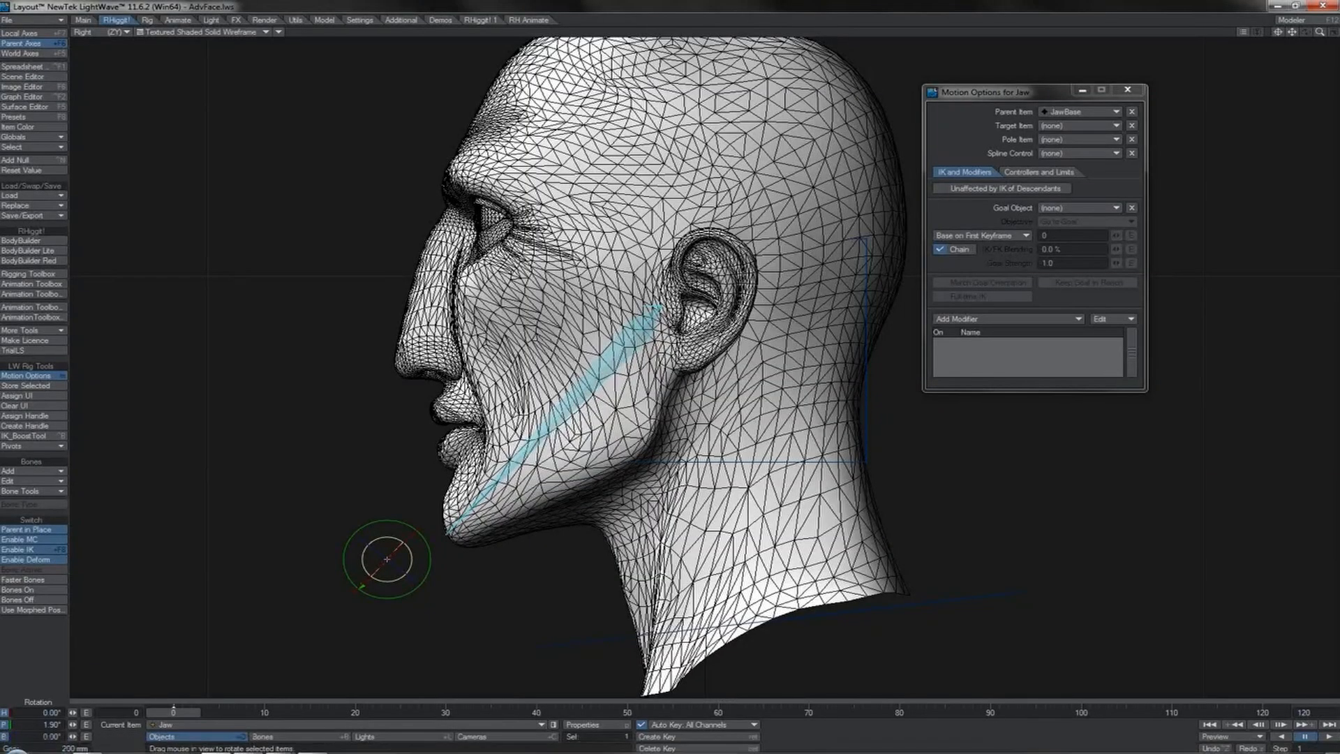
Step: Switch to Layout, rotate the Jaw control's pitch to about 11.6°, and open the bone properties for Jaw_BONE
mouse_move(406, 521)
mouse_down()
mouse_move(377, 582)
mouse_move(382, 537)
mouse_move(377, 590)
mouse_move(395, 543)
mouse_up()
key(shift+b)
key(t)
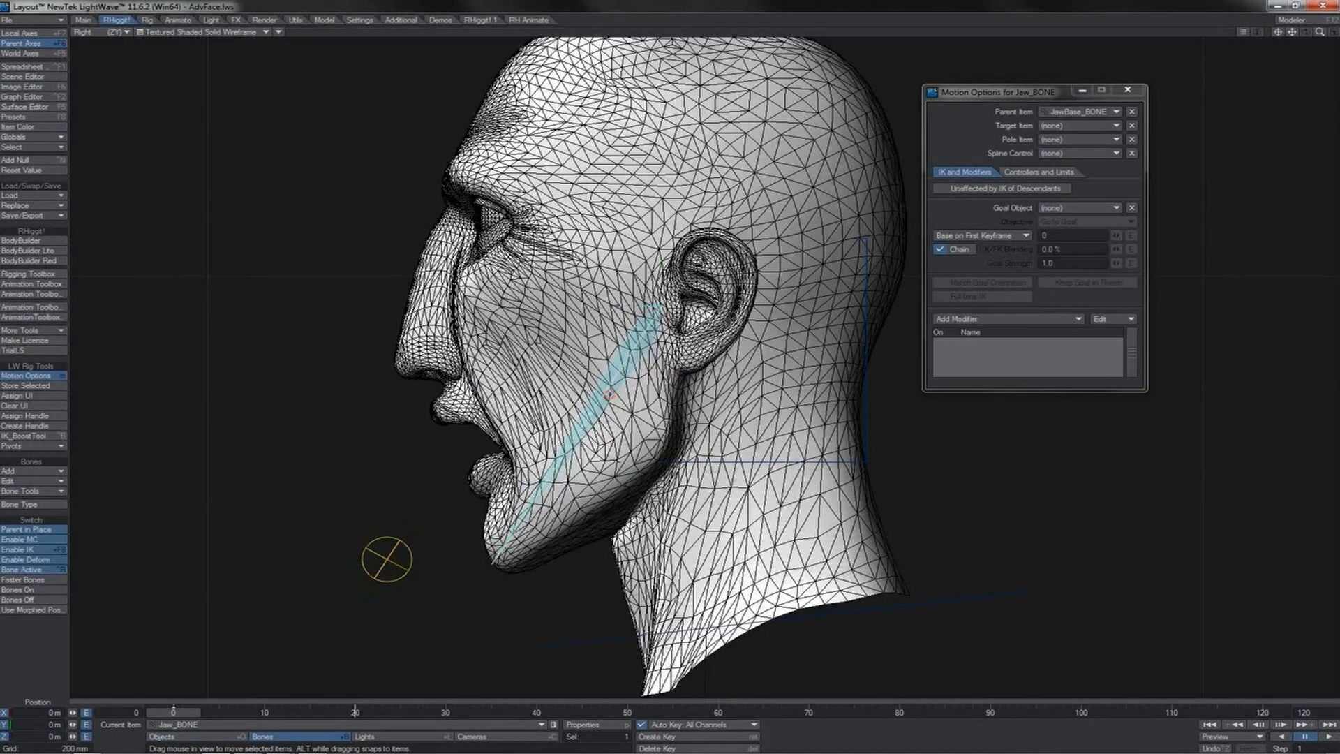
key(p)
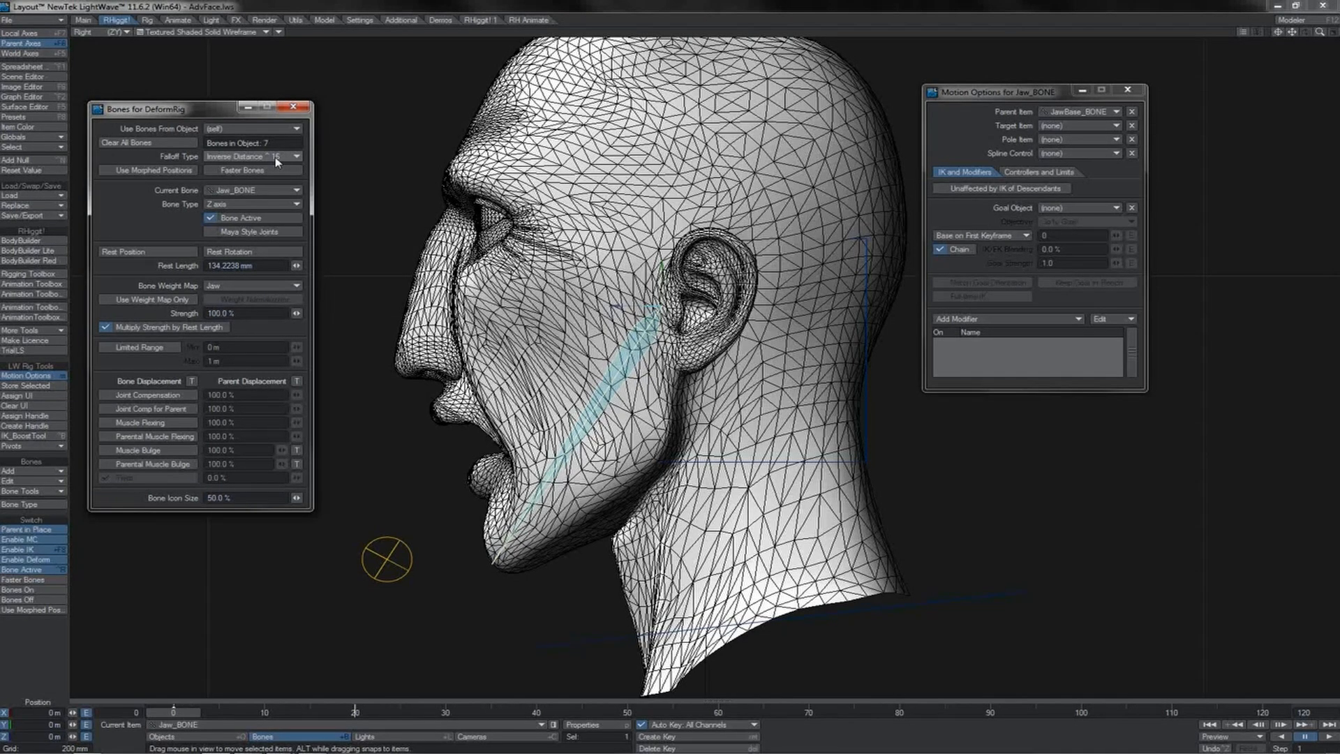
Step: Try Inverse Distance ^ 128 as the bone falloff type, and set it to Inverse Distance ^ 2
click(276, 159)
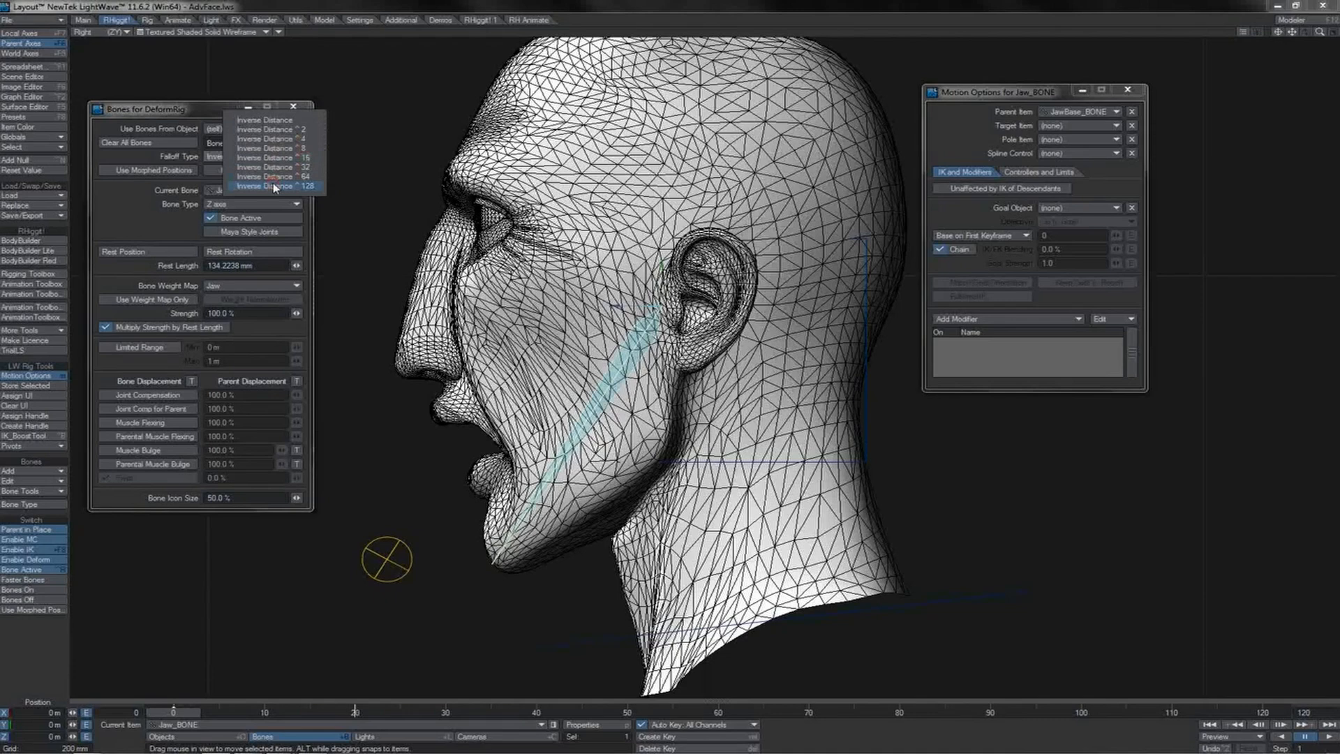
click(275, 185)
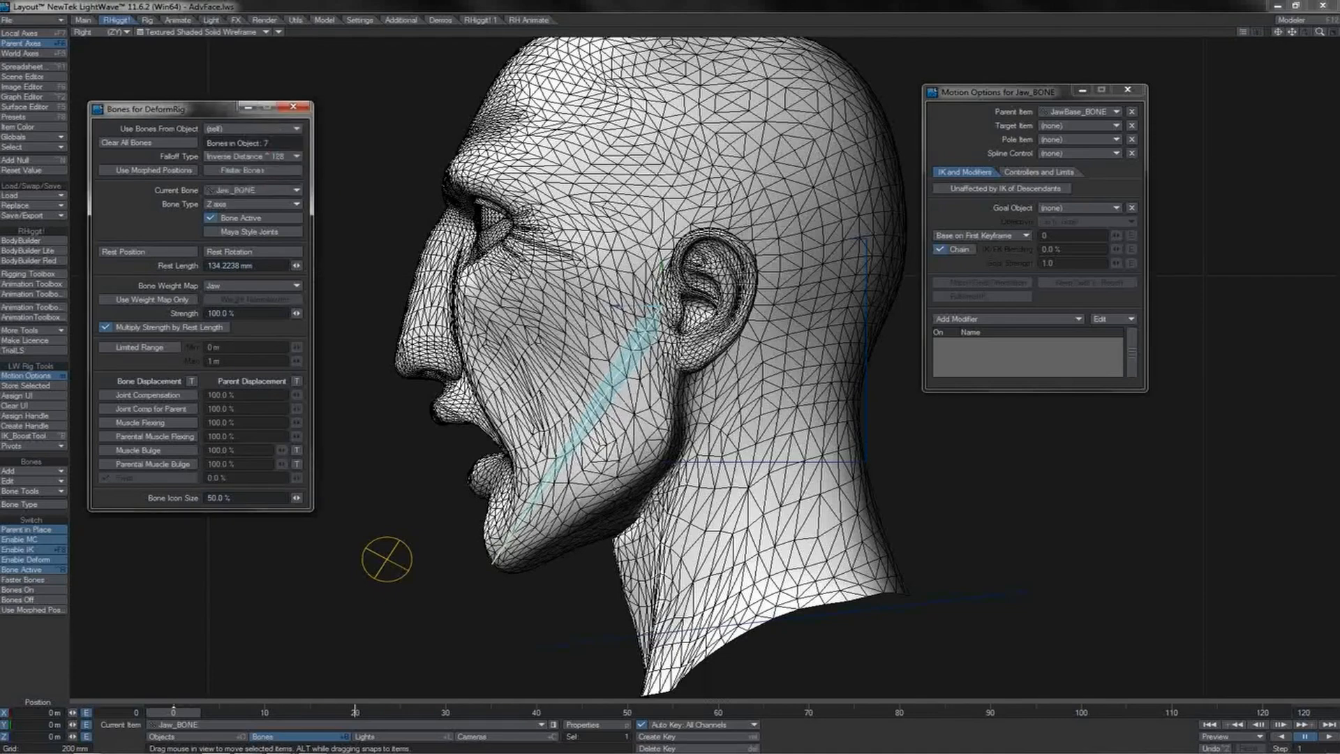
click(286, 161)
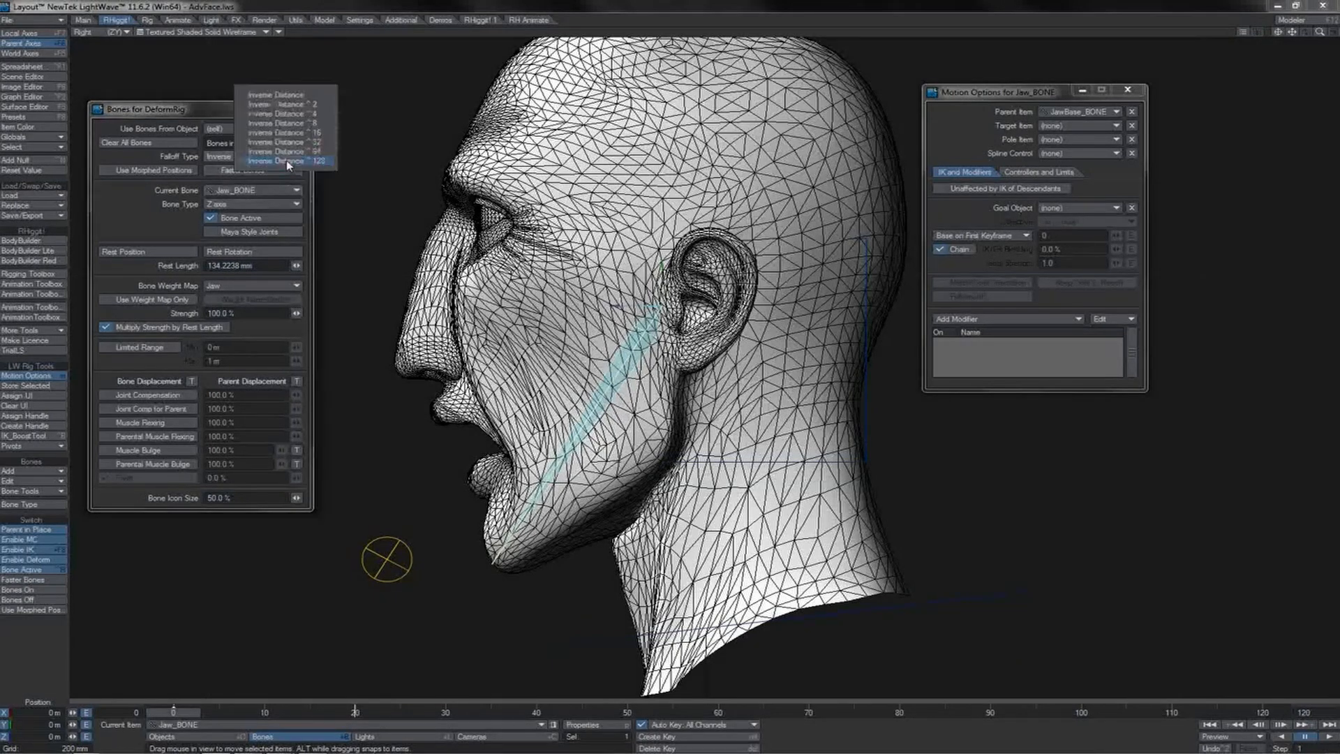
click(293, 104)
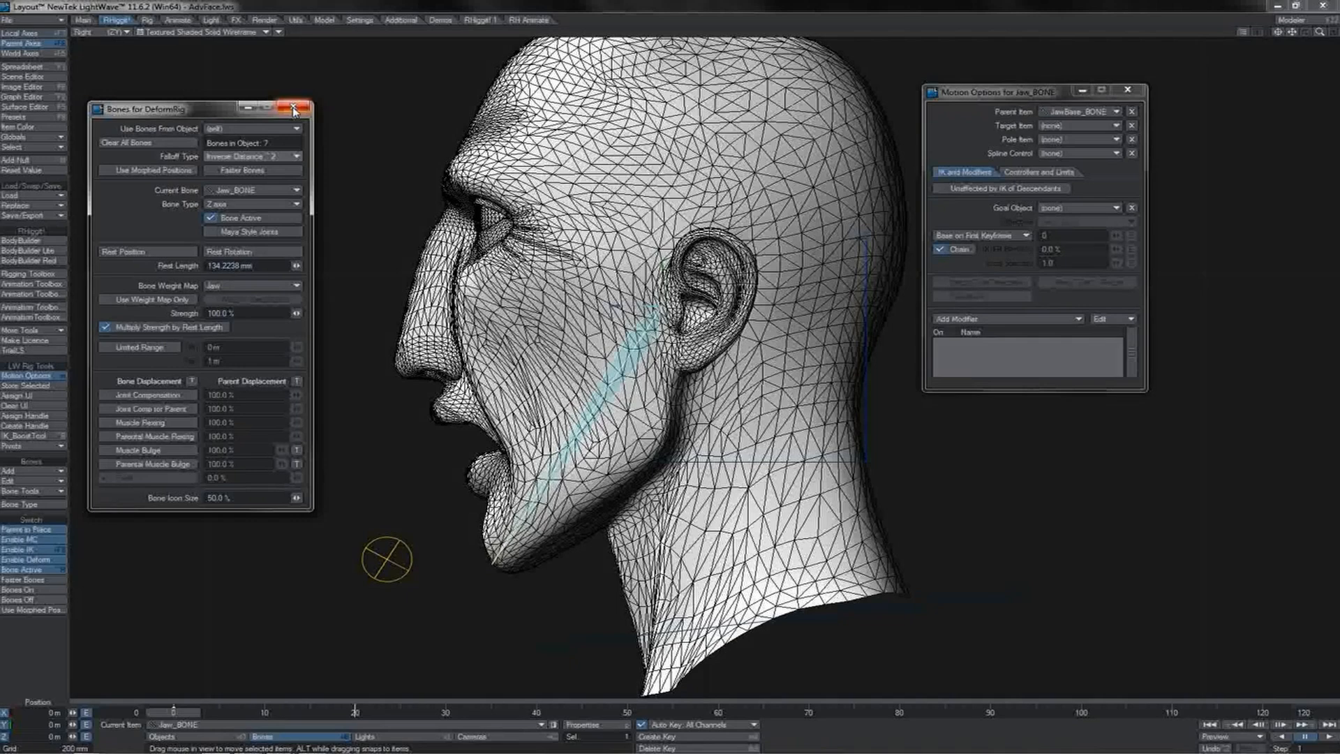
Step: Try Inverse Distance ^ 4 as the bone falloff type, and restore Inverse Distance ^ 2
click(274, 160)
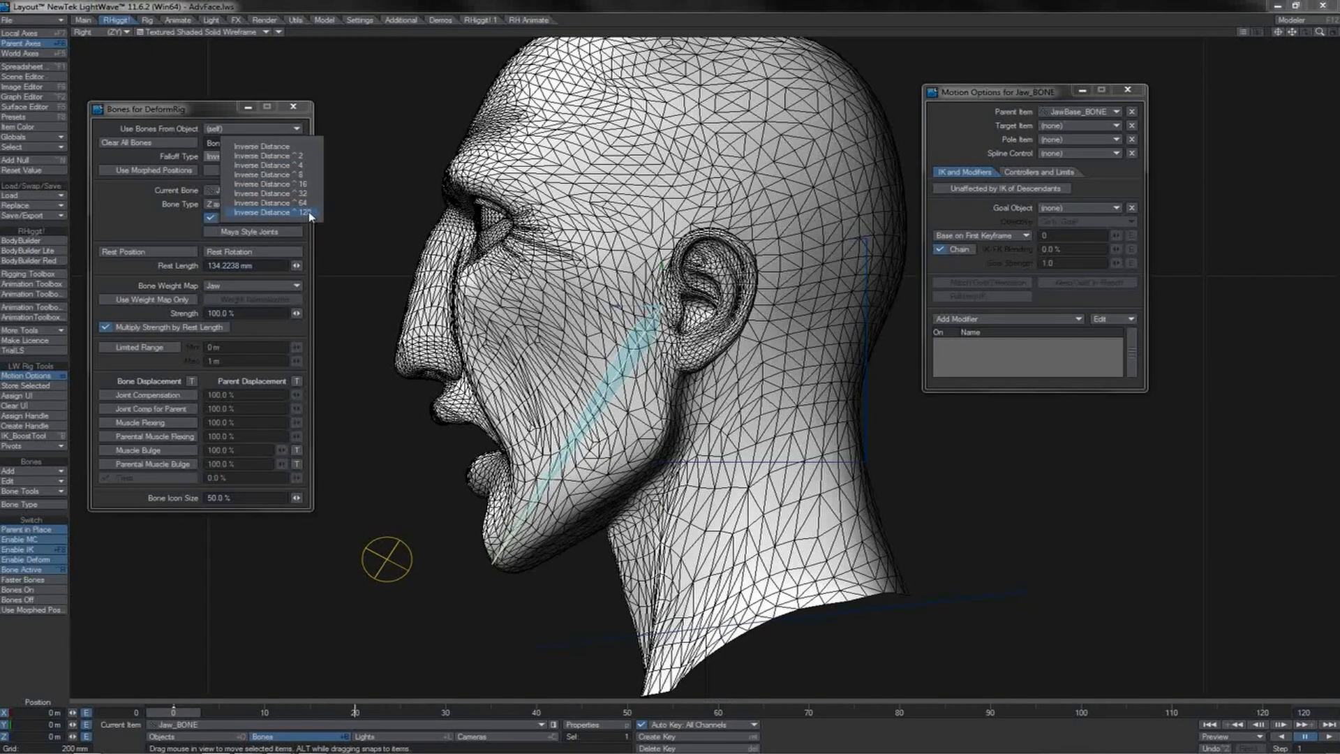
click(273, 166)
click(283, 156)
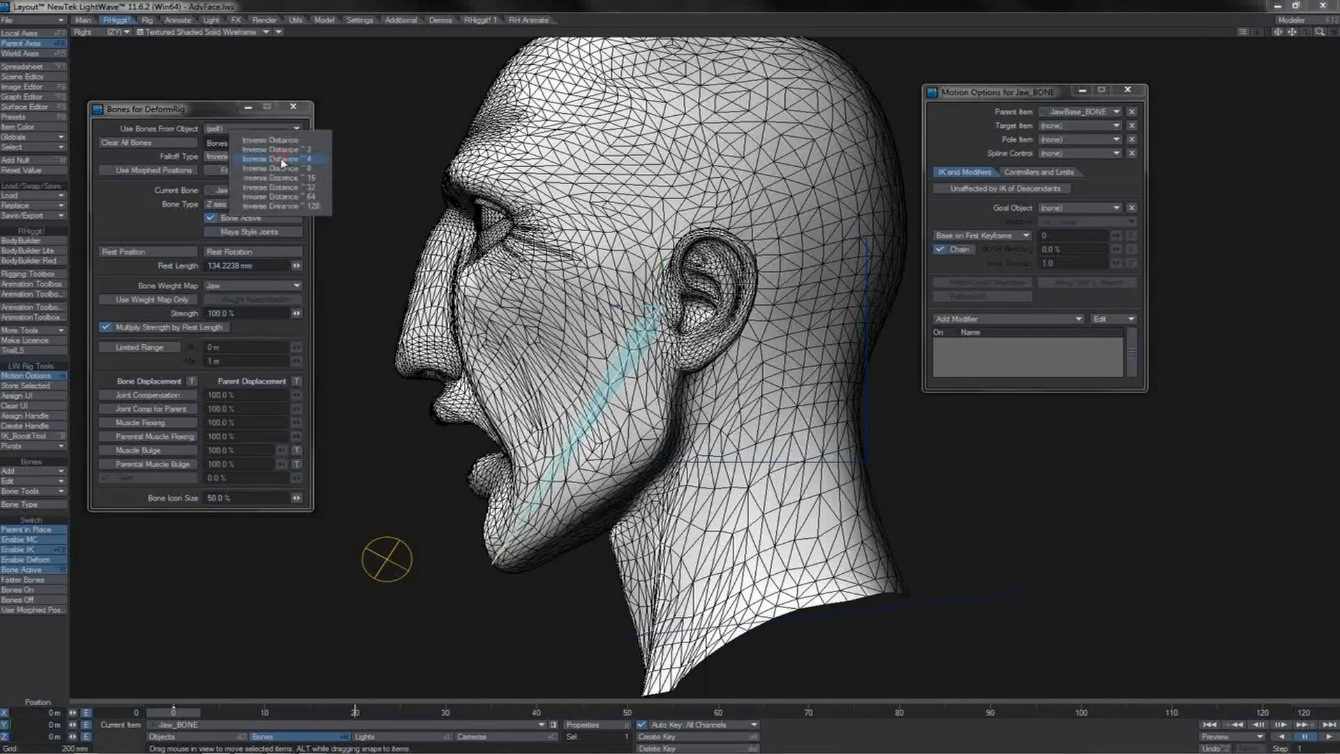
click(281, 151)
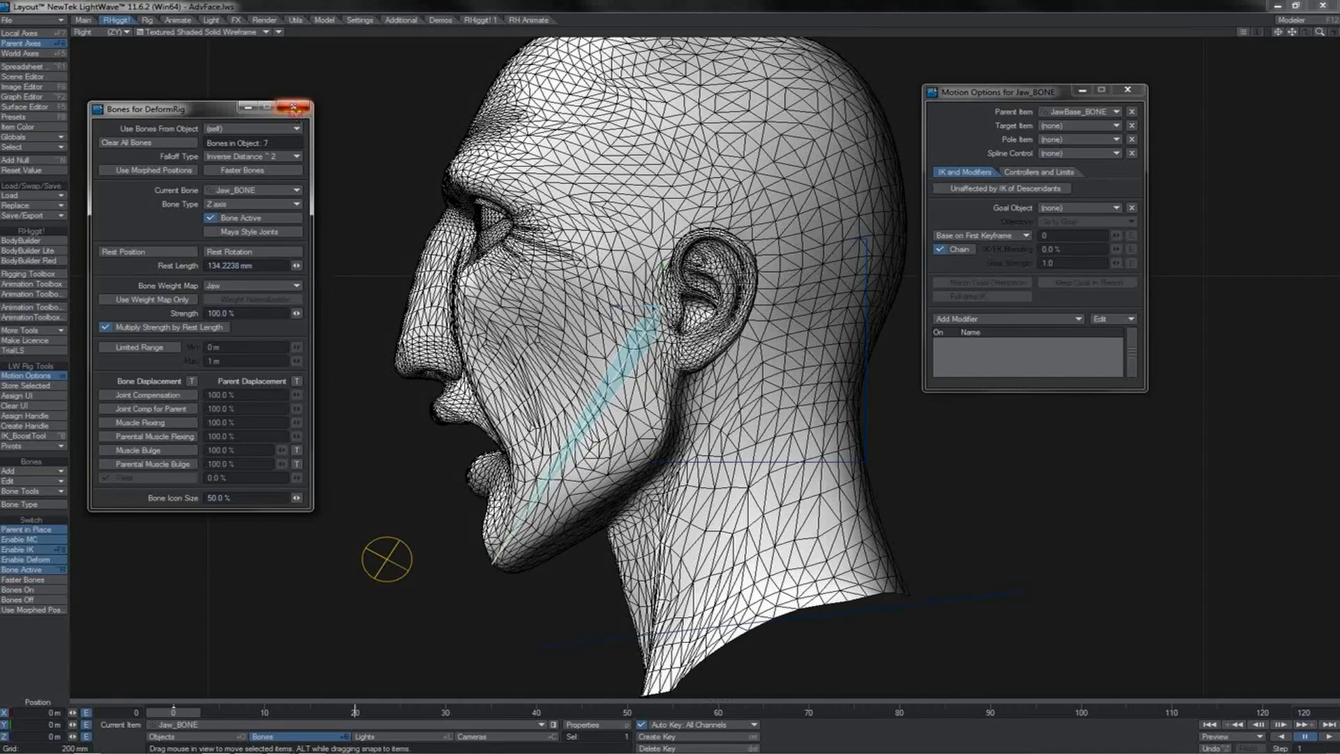
Step: Close the bone properties, select the Jaw control and rotate its pitch to about 10.1° to check the jaw deformation
click(293, 108)
key(y)
click(400, 546)
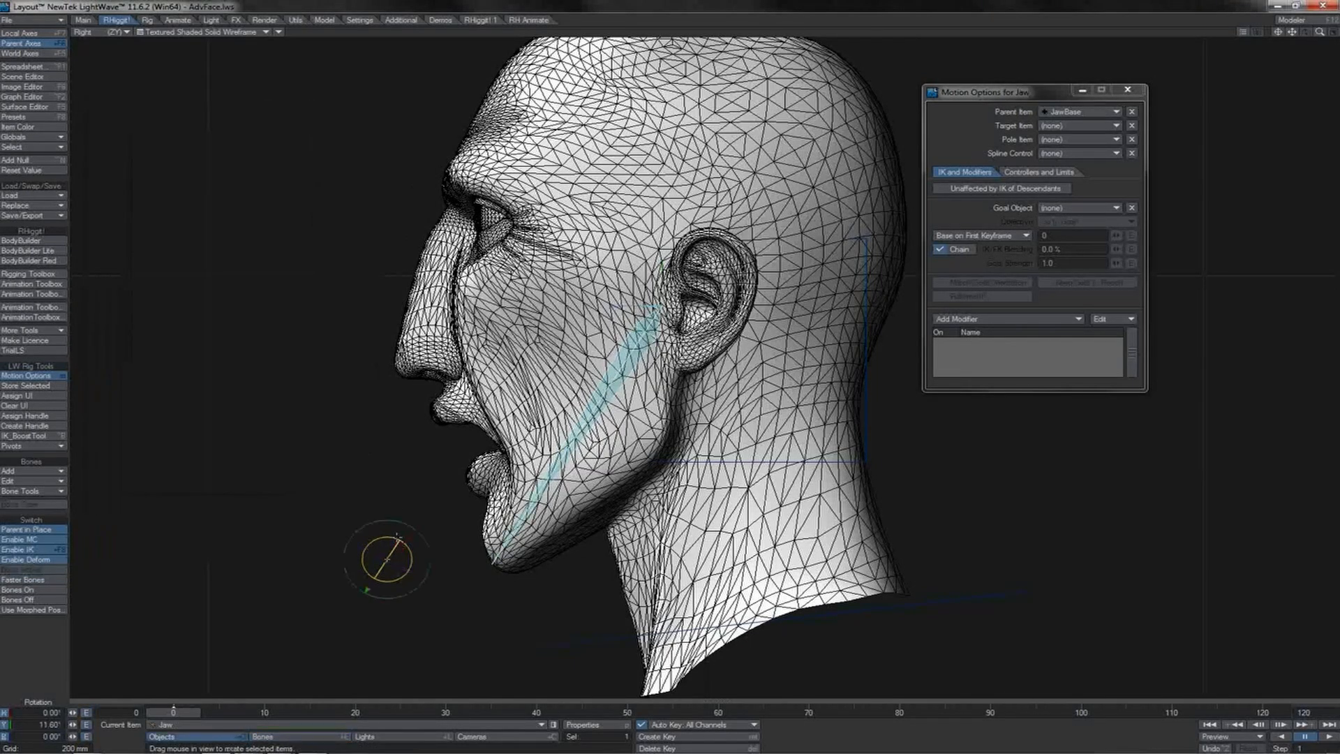
mouse_move(395, 526)
mouse_down()
mouse_move(380, 527)
mouse_move(408, 528)
mouse_move(388, 526)
mouse_up()
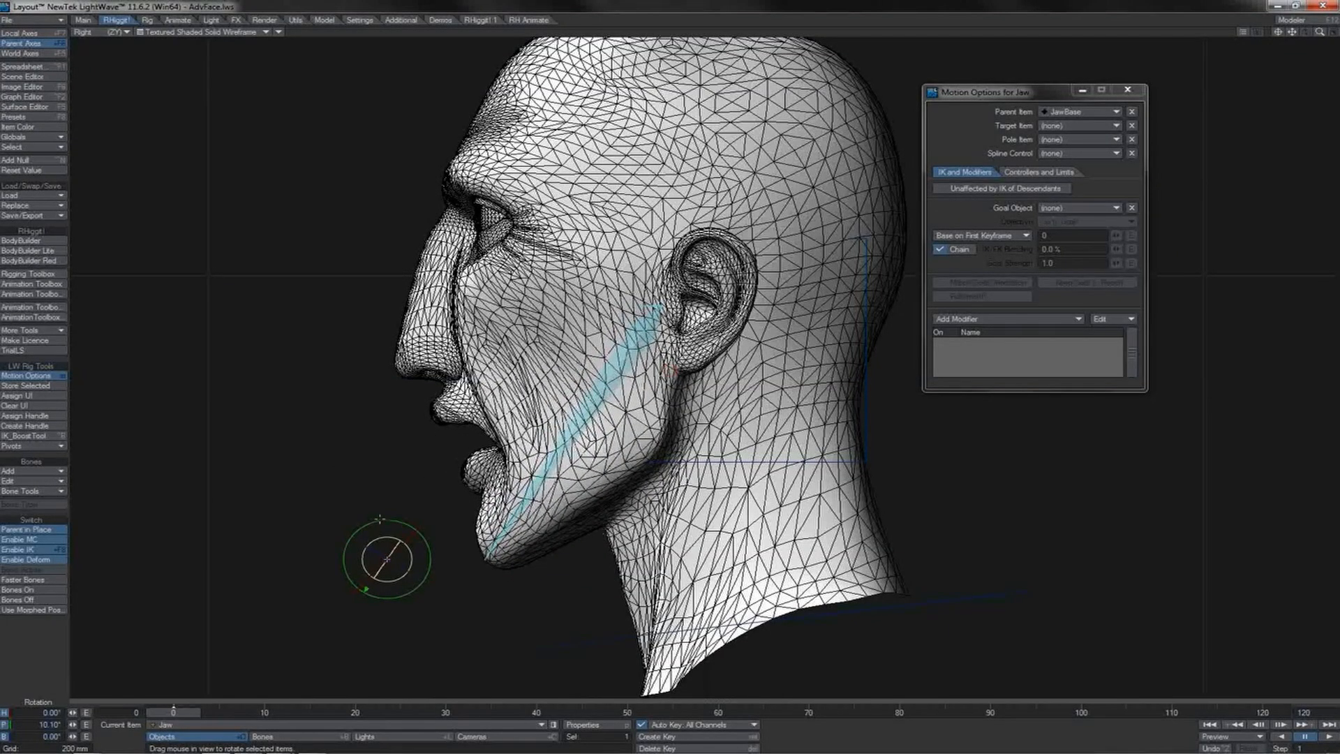
Step: Test the Jaw control's pitch at about 19.8°, undo the rotation, and review the bone properties of Jaw_BONE
drag(383, 520, 381, 521)
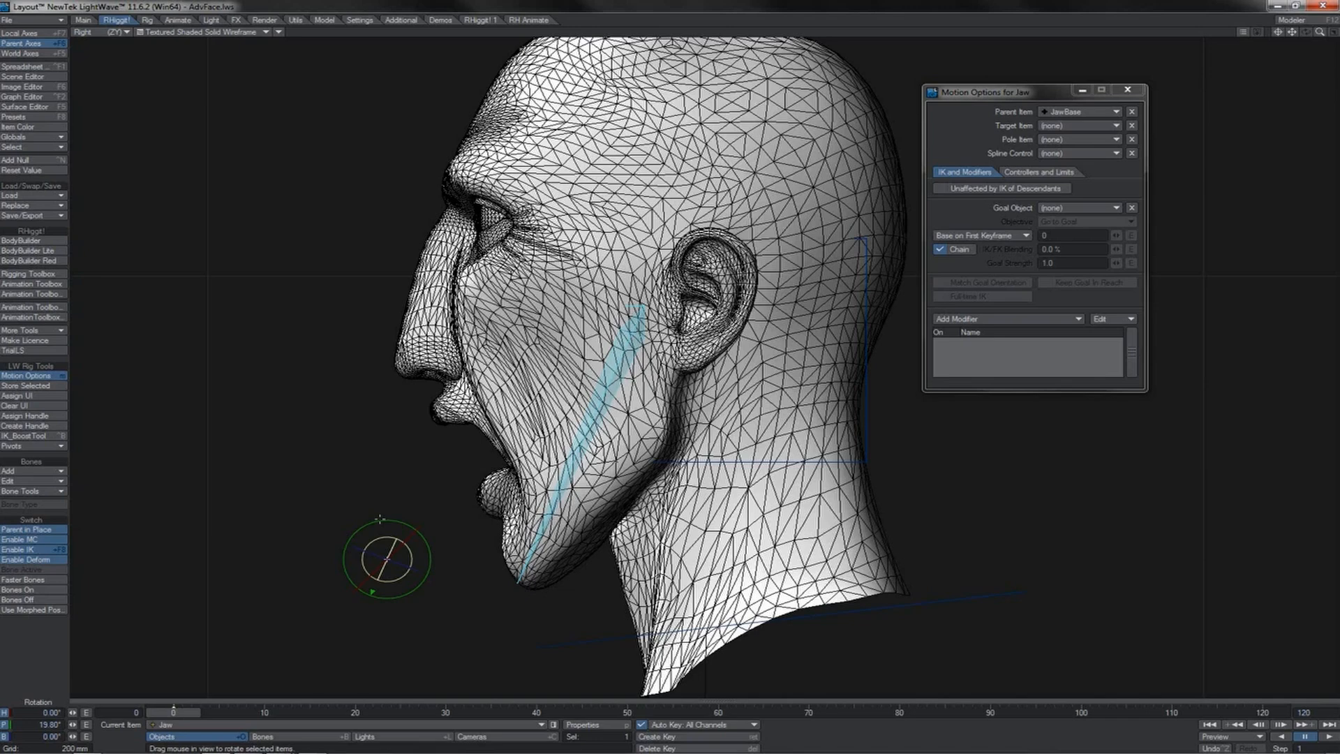
key(ctrl+z)
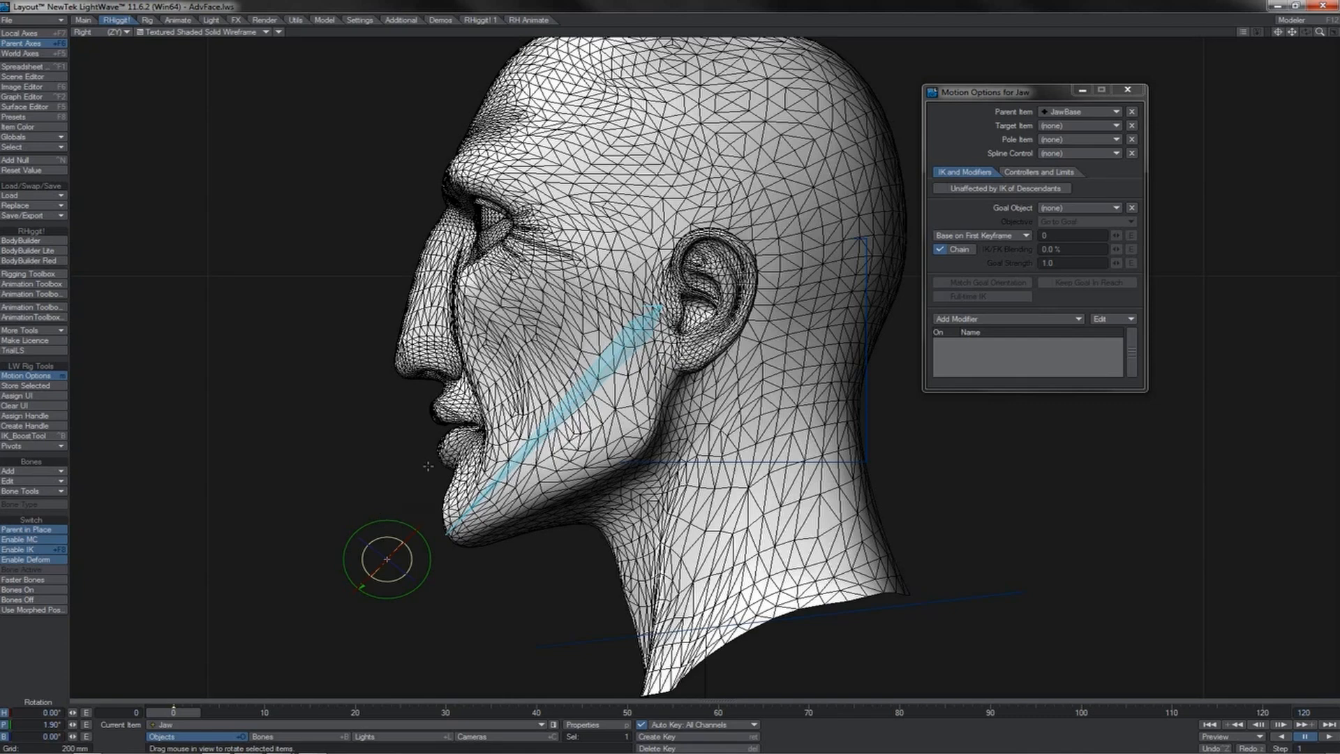
click(561, 419)
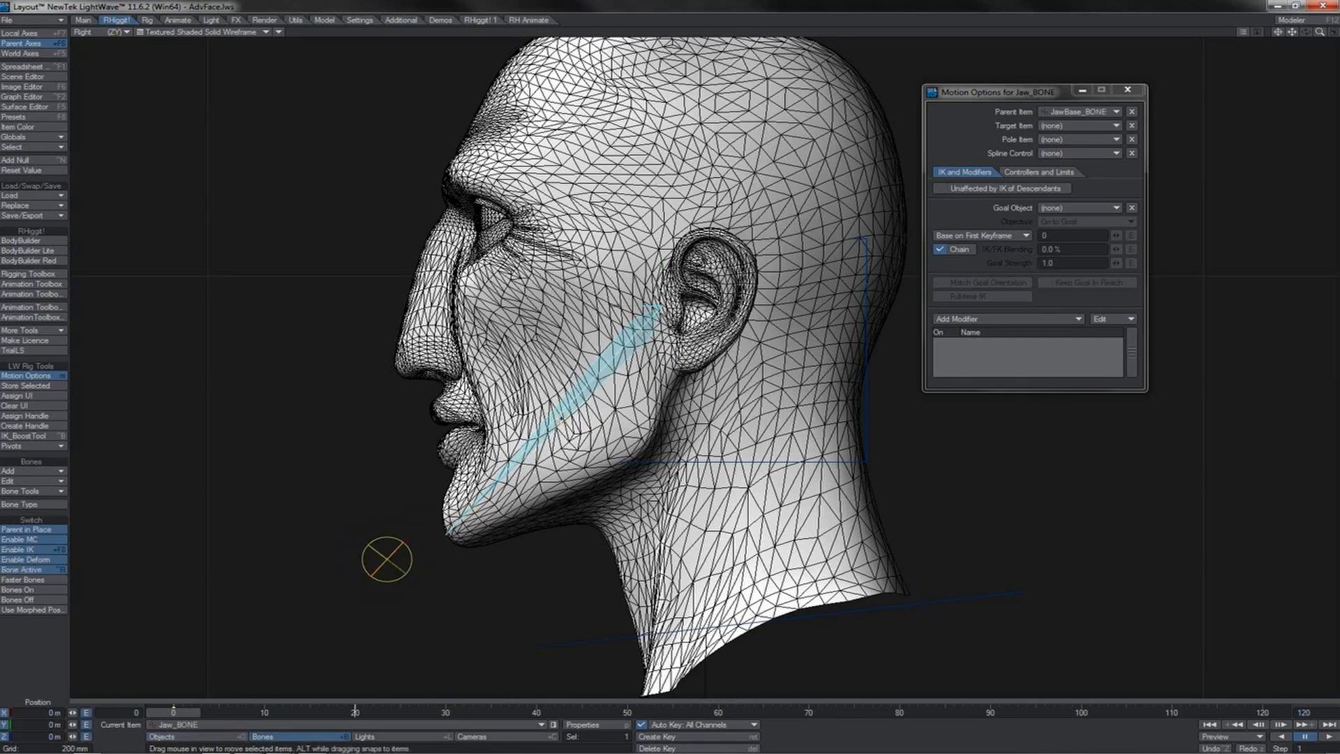
key(p)
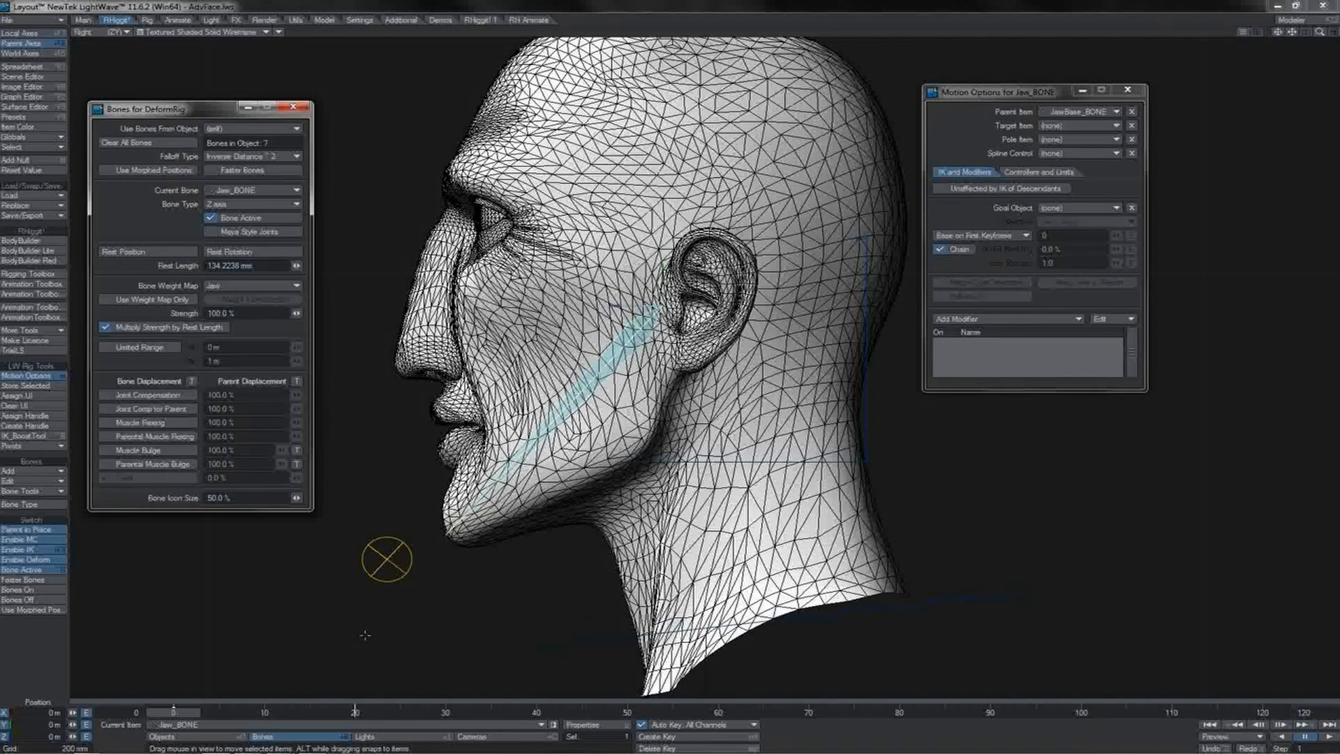
key(p)
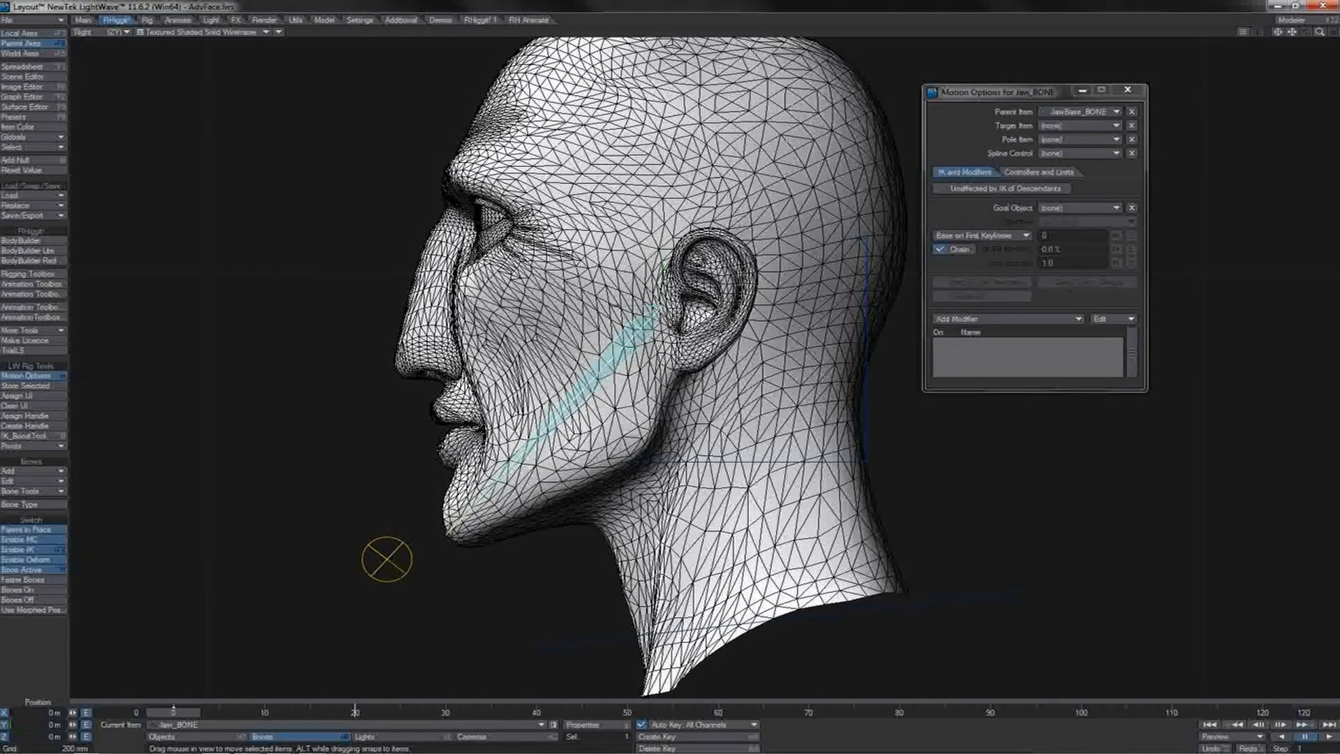
Step: Set the display subpatch level of face2:Layer1 to 0 in its object properties
click(35, 76)
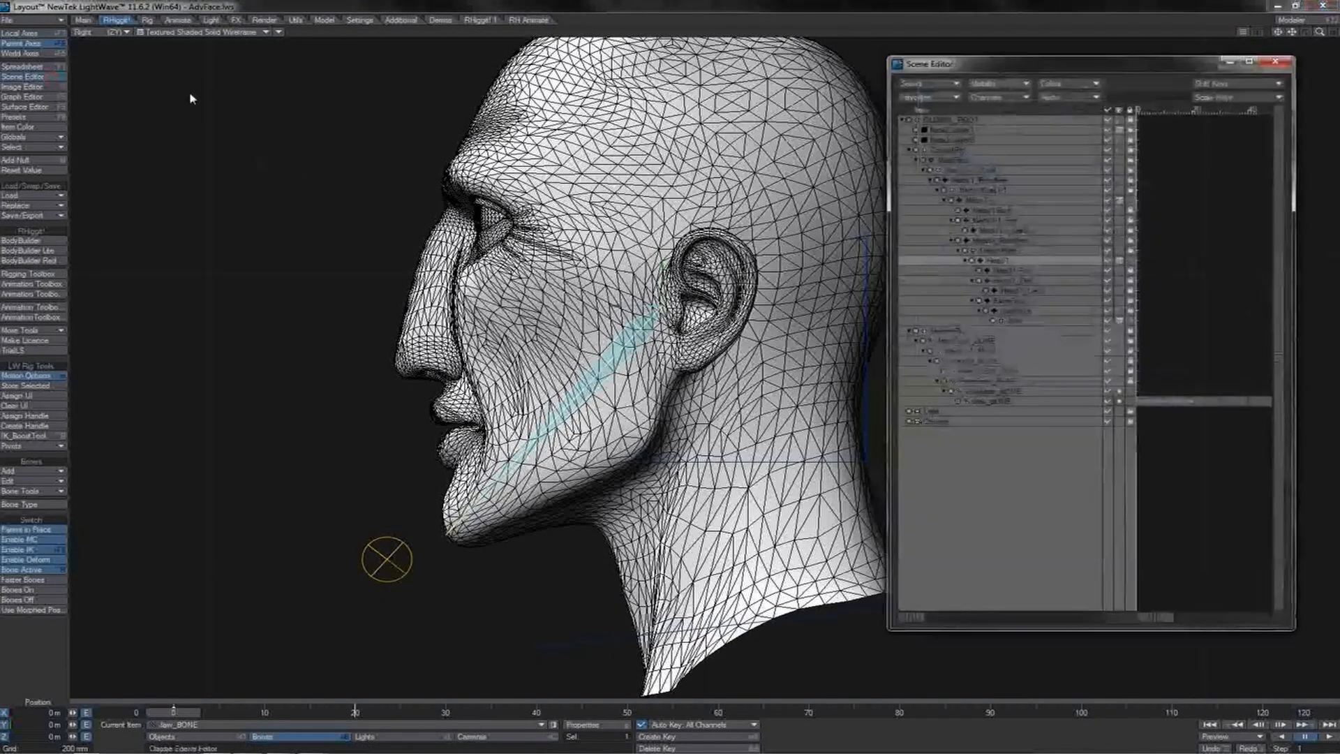
double_click(947, 131)
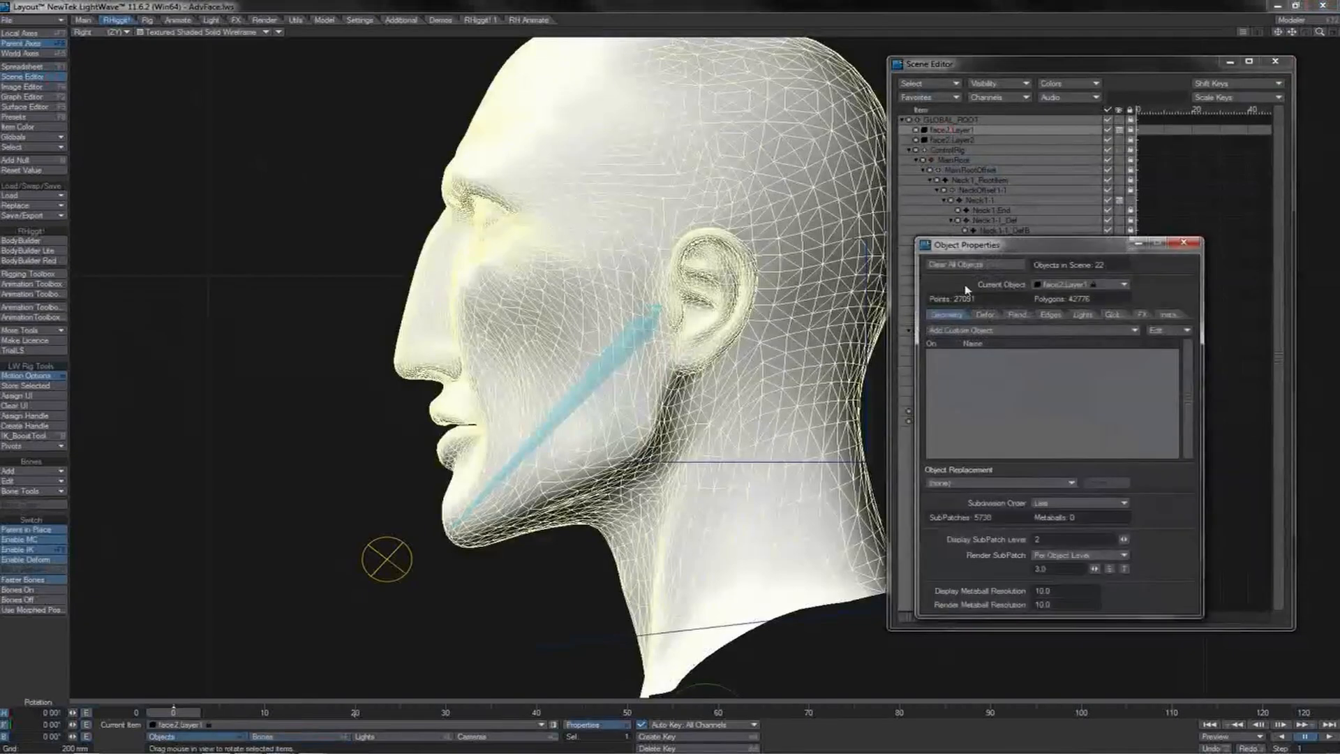
click(1037, 539)
key(Return)
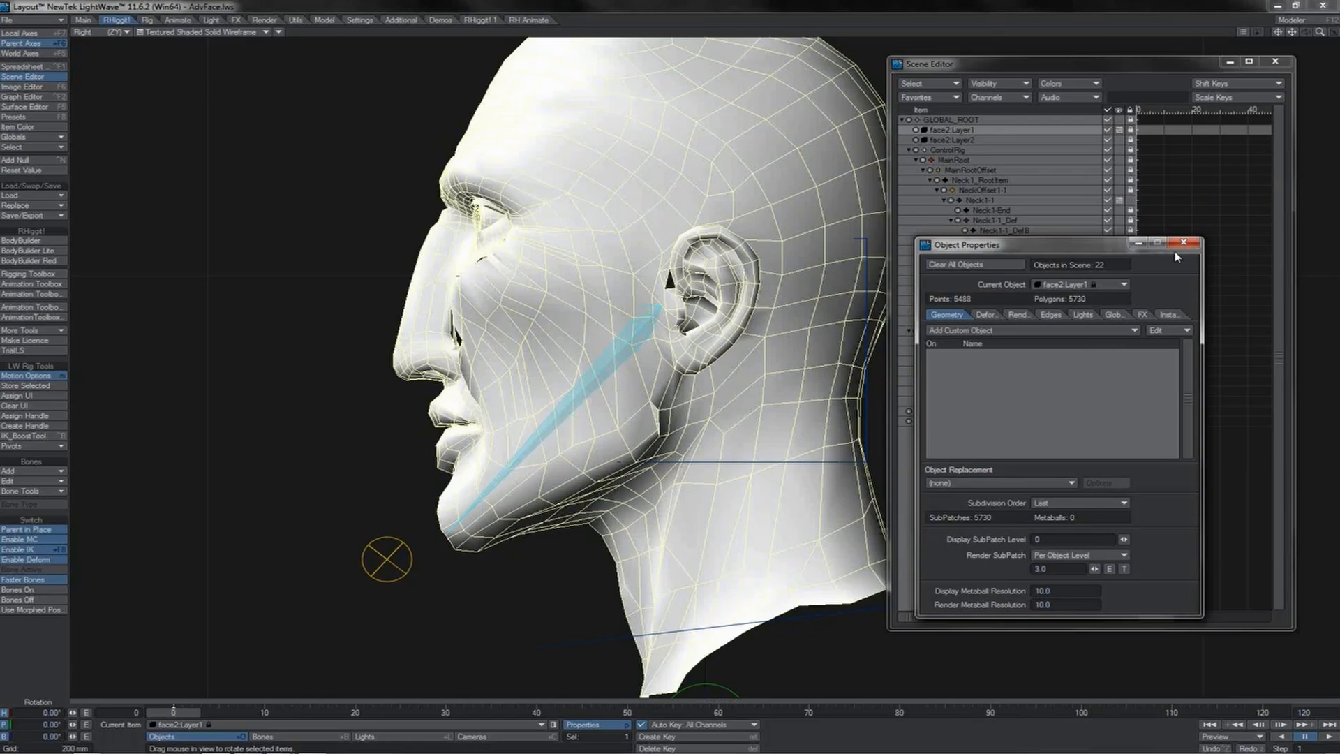
click(1179, 244)
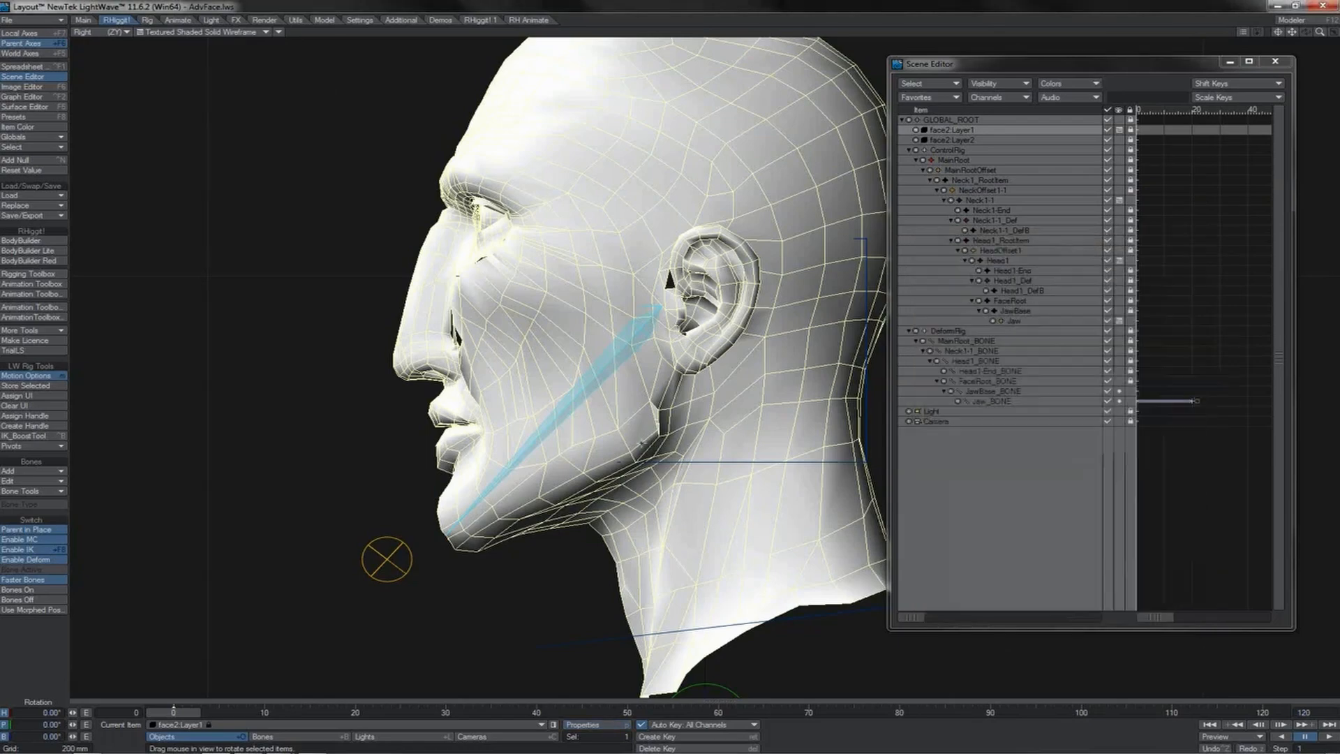
Step: Select the Jaw control and rotate its pitch to about 20° to check the jaw deformation on the low-resolution mesh
click(394, 538)
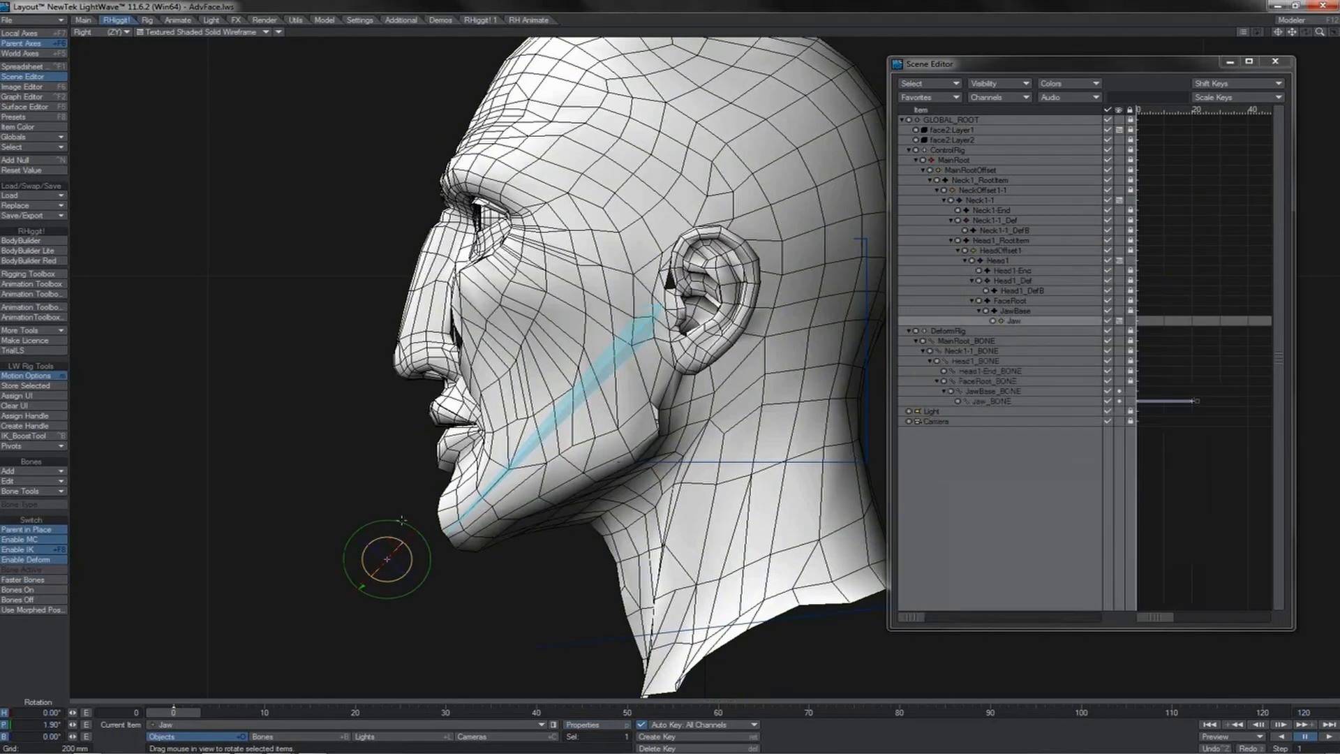
drag(401, 520, 395, 548)
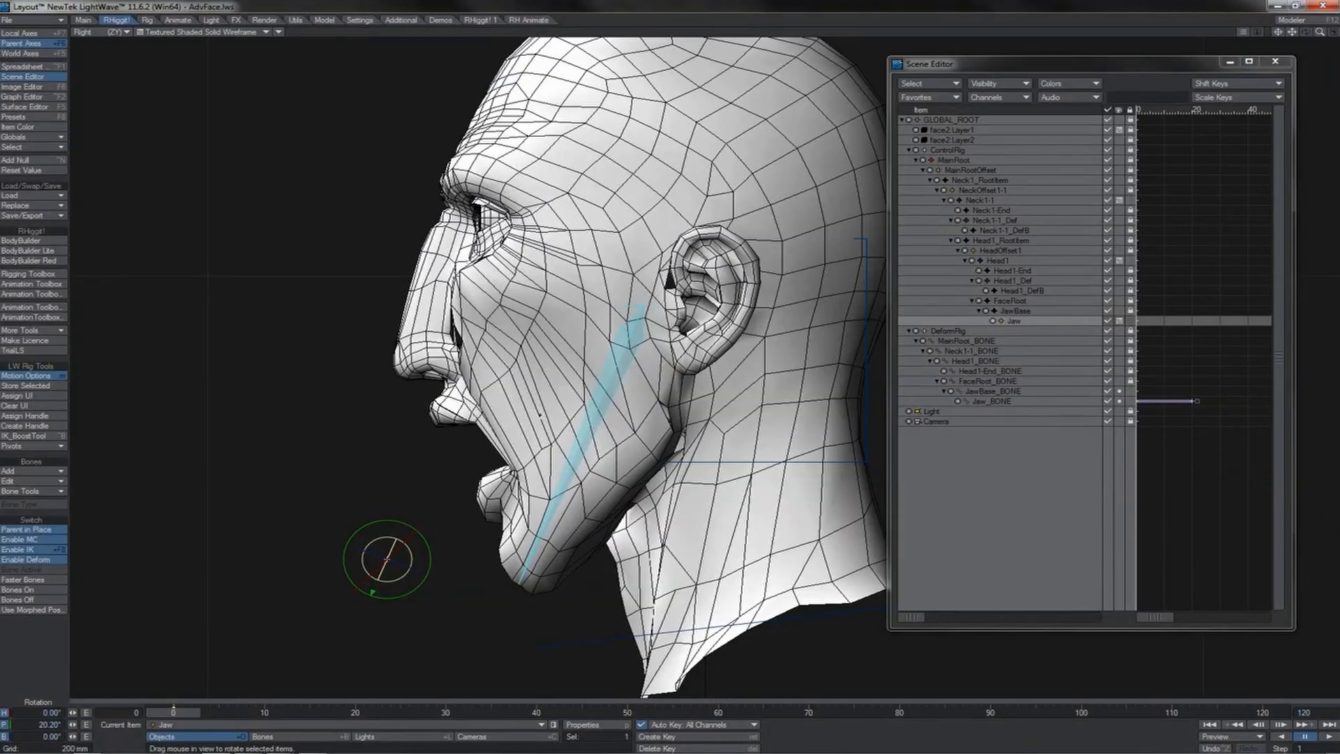
drag(406, 524, 406, 532)
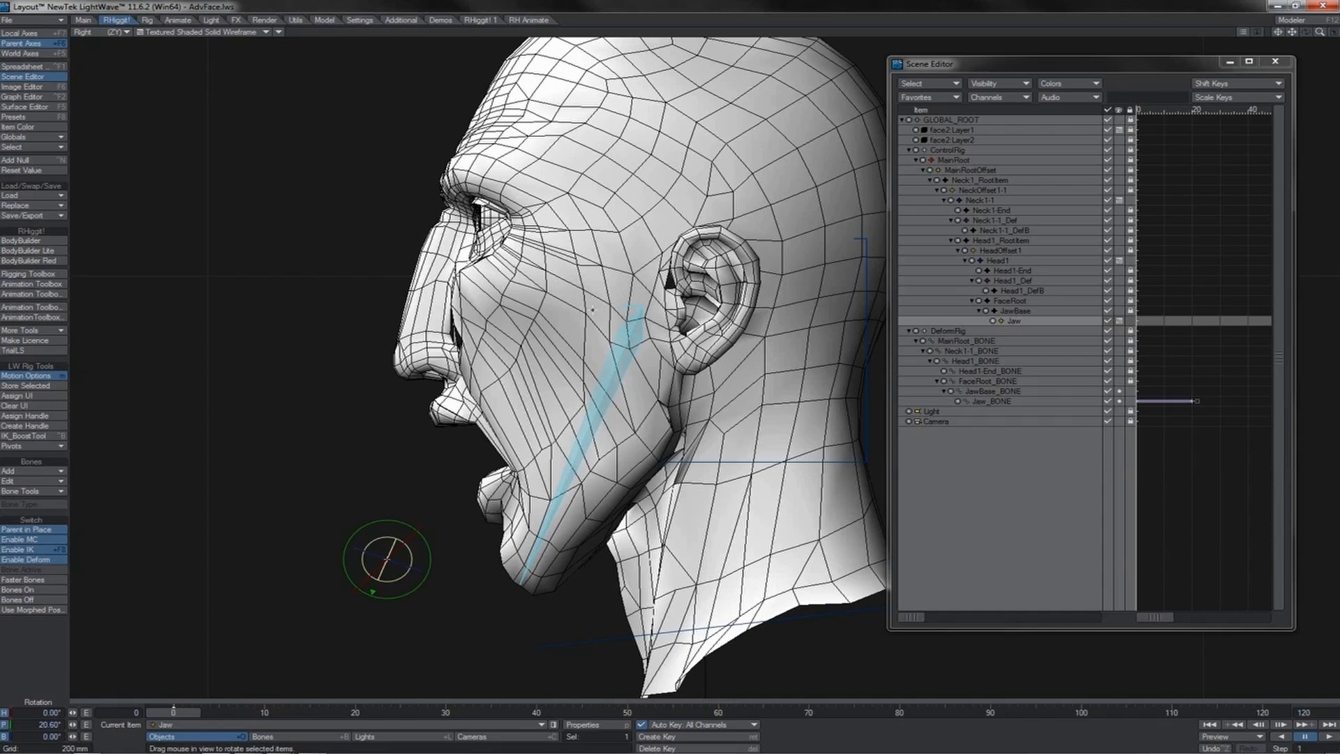
drag(387, 513, 386, 519)
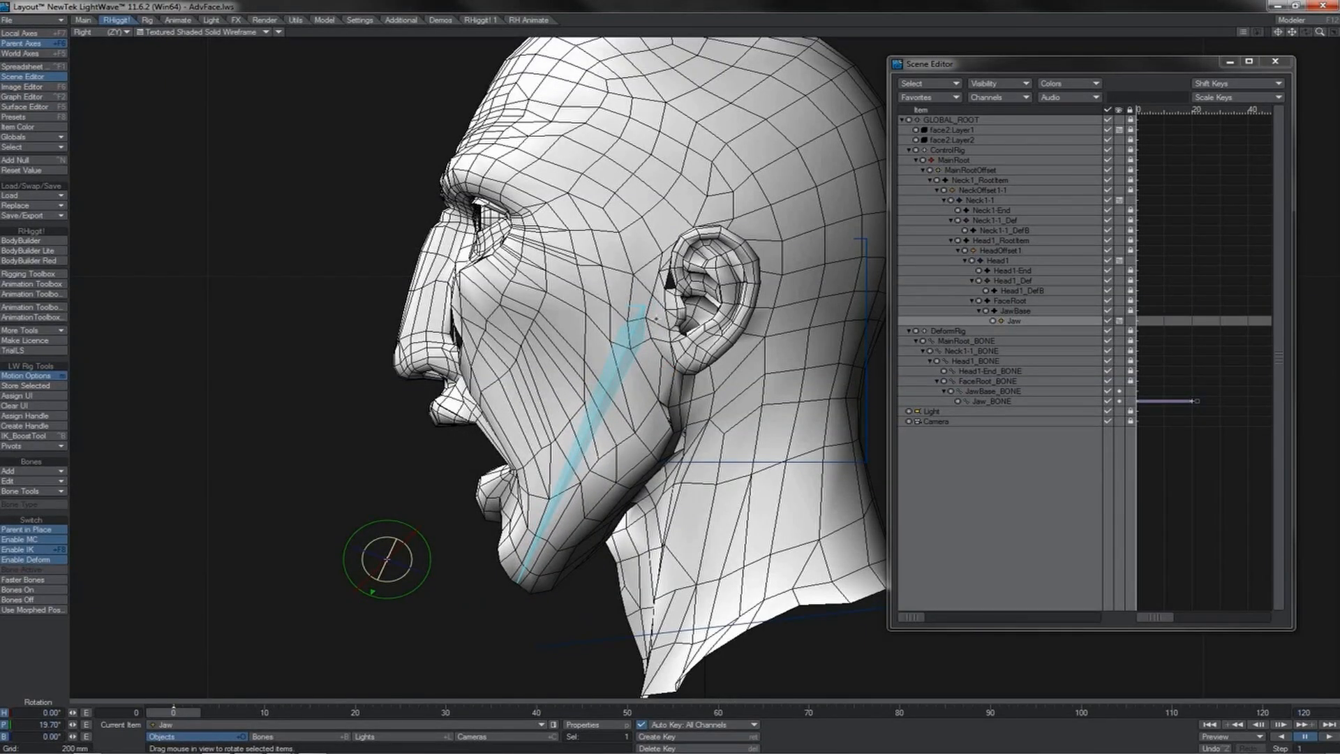
drag(398, 529, 394, 523)
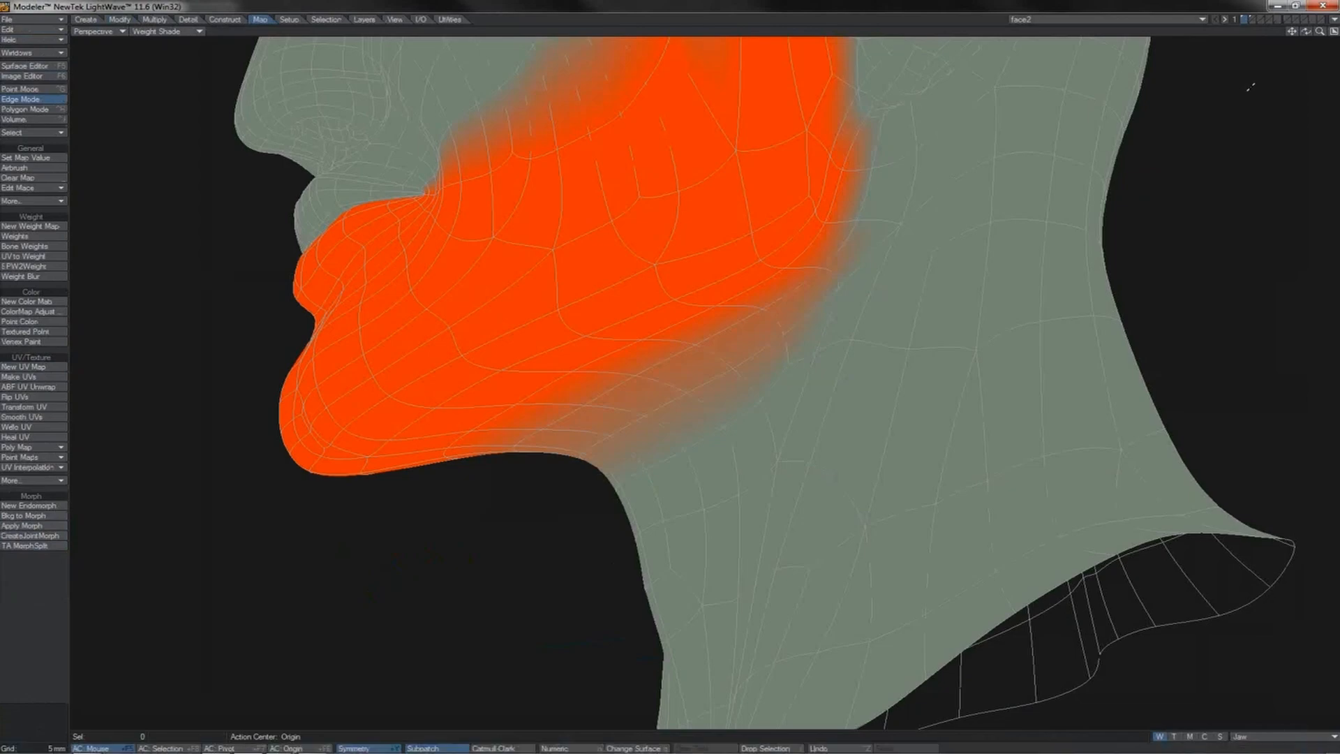
Step: Switch to Modeler and set the Jaw weight map value of the two edges just in front of the ear to 50%
drag(1292, 33, 1326, 255)
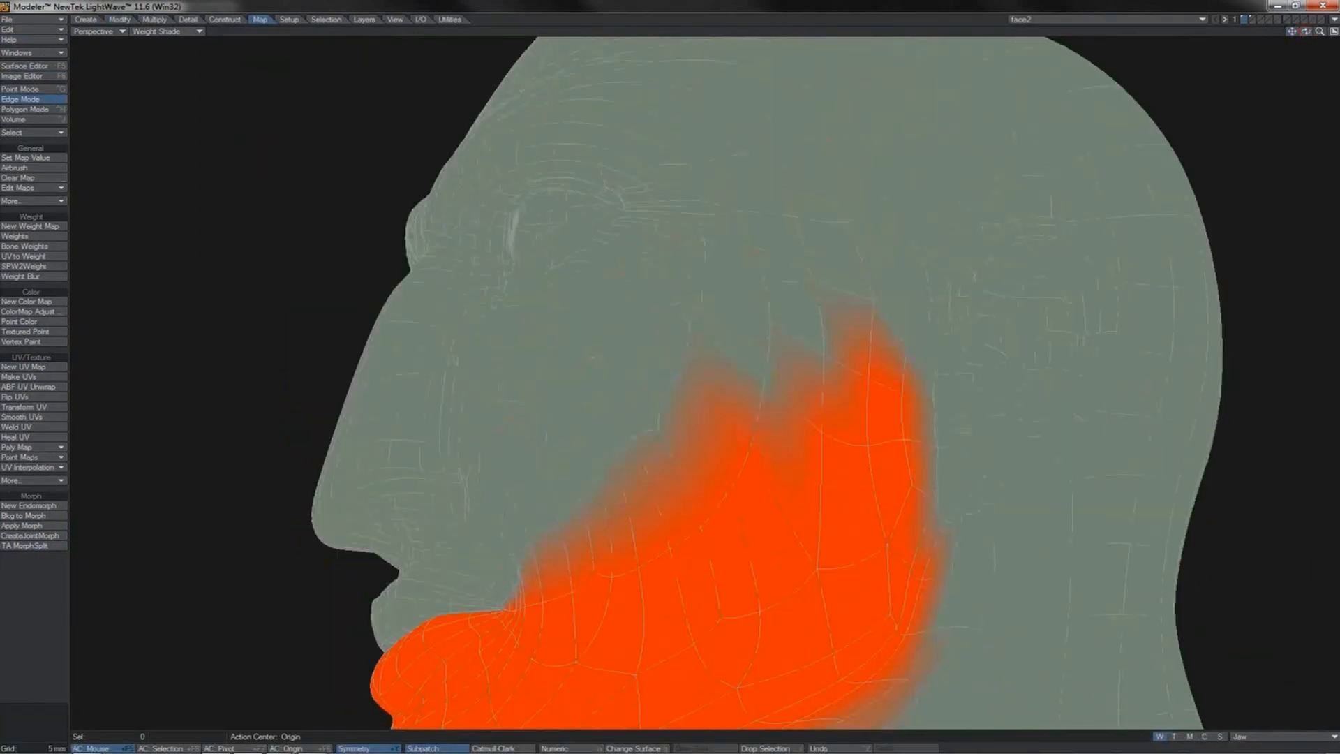
drag(1306, 31, 1283, 67)
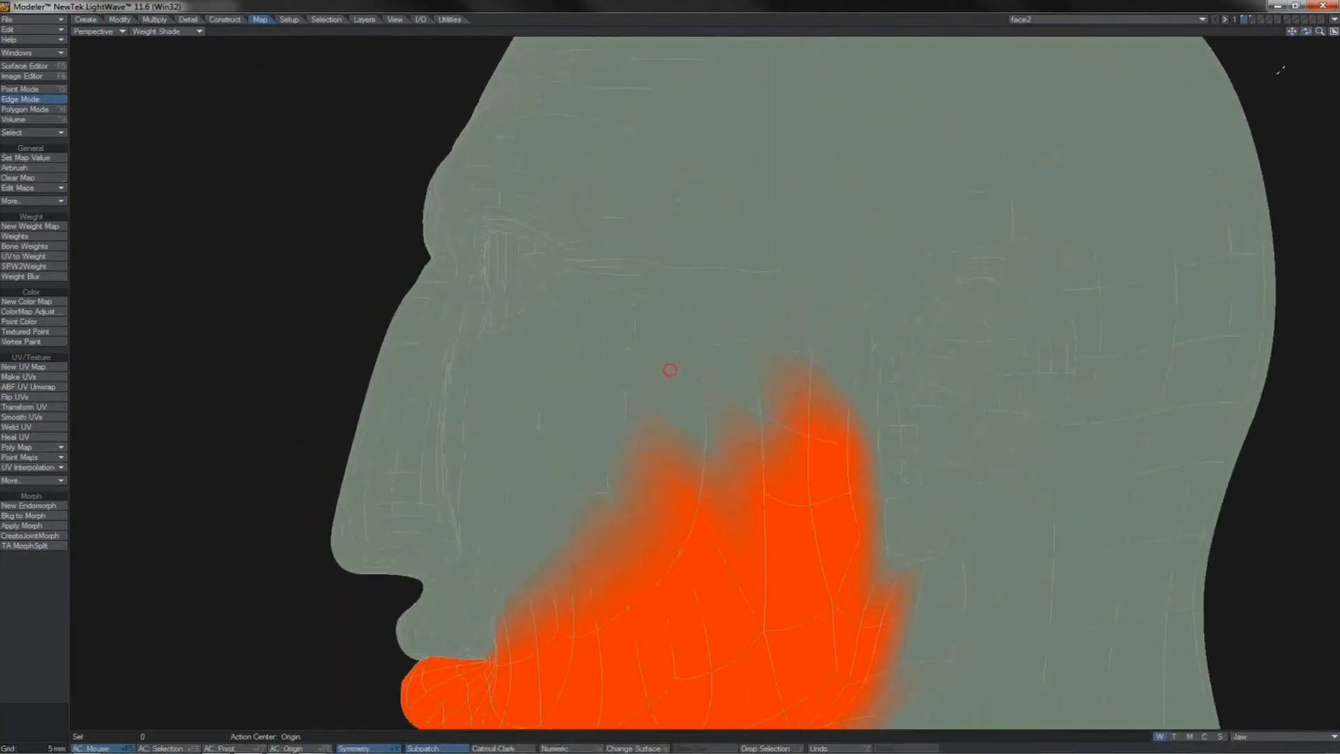
click(848, 475)
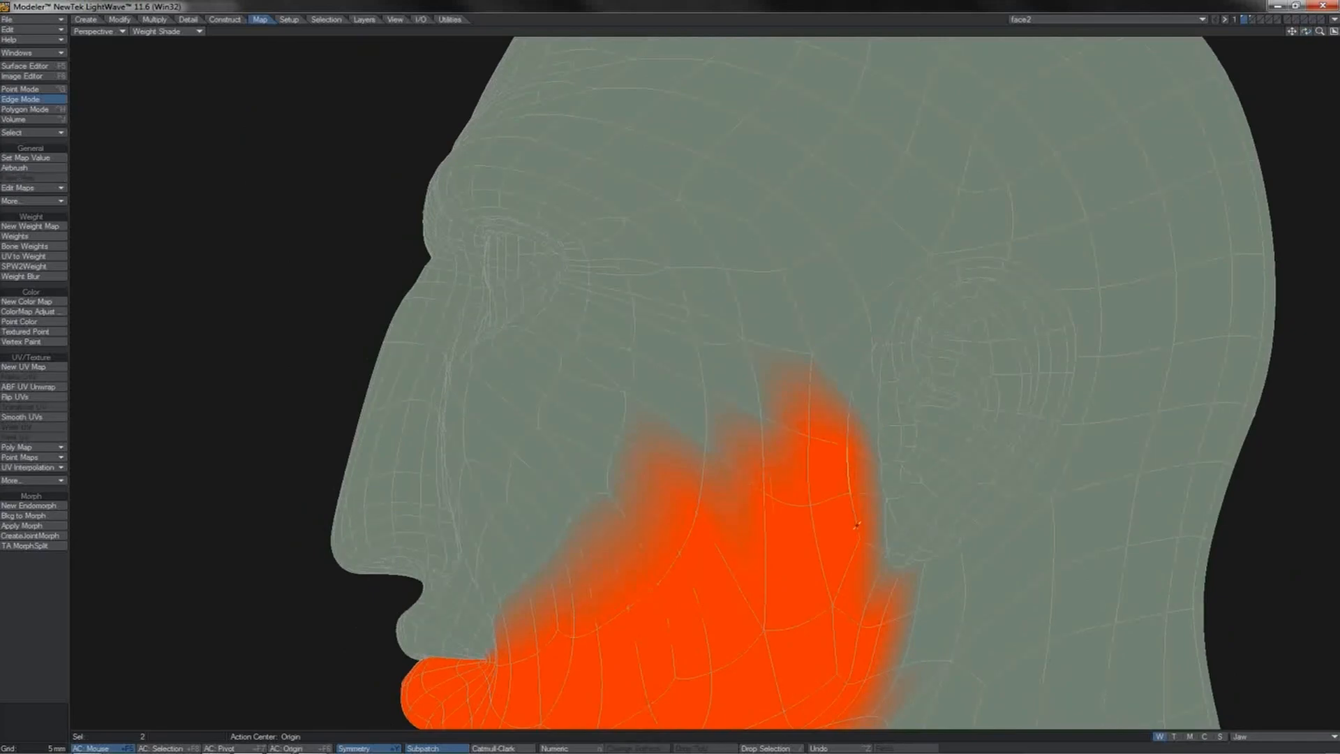
click(858, 529)
click(44, 160)
text(0)
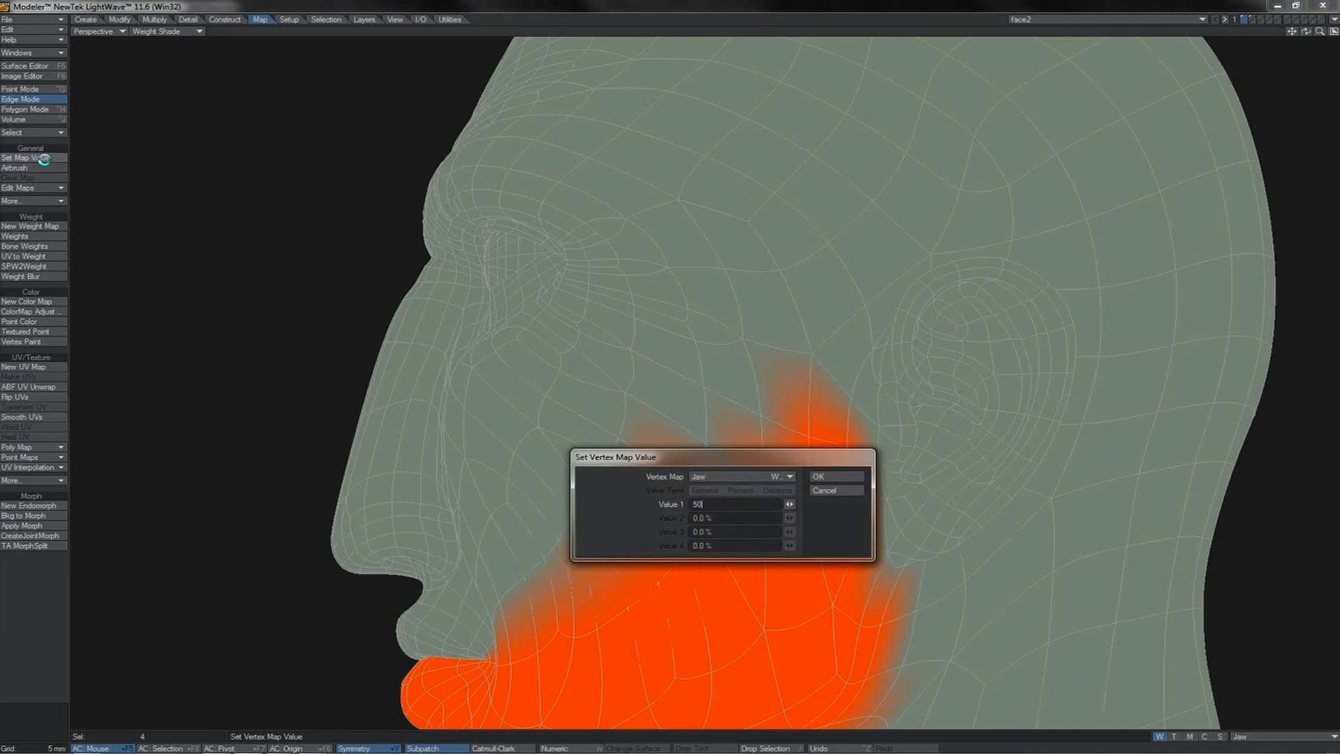
key(Return)
click(66, 168)
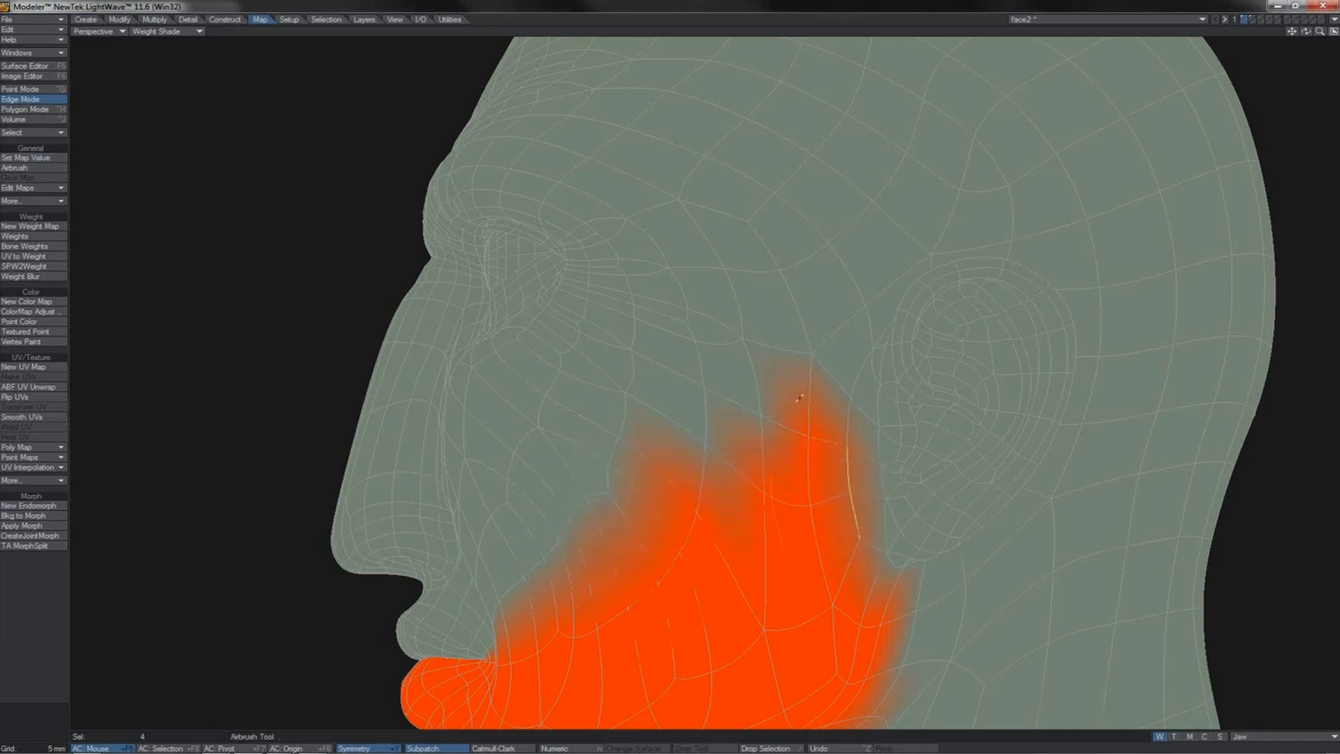
key(slash)
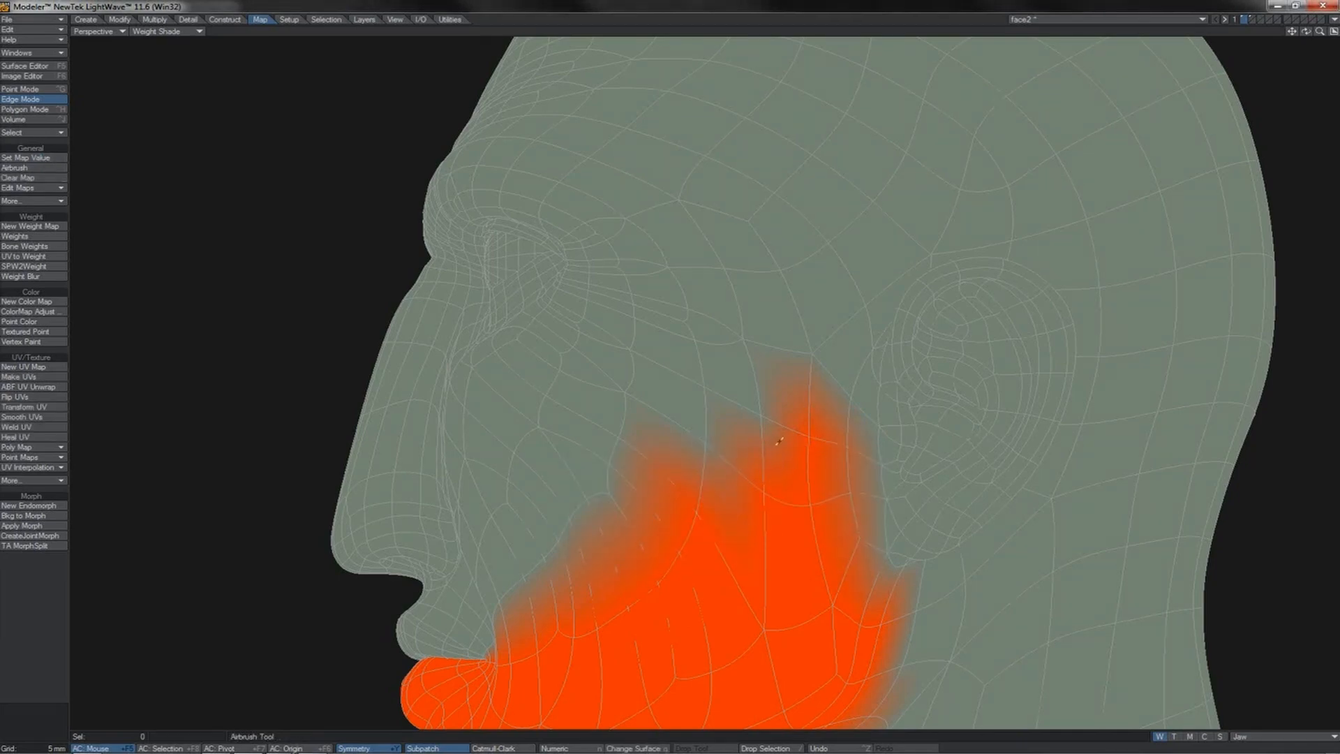
Step: Select the cheek points in the notches along the upper edge of the Jaw weight area and set their map value to 30%
key(space)
key(space)
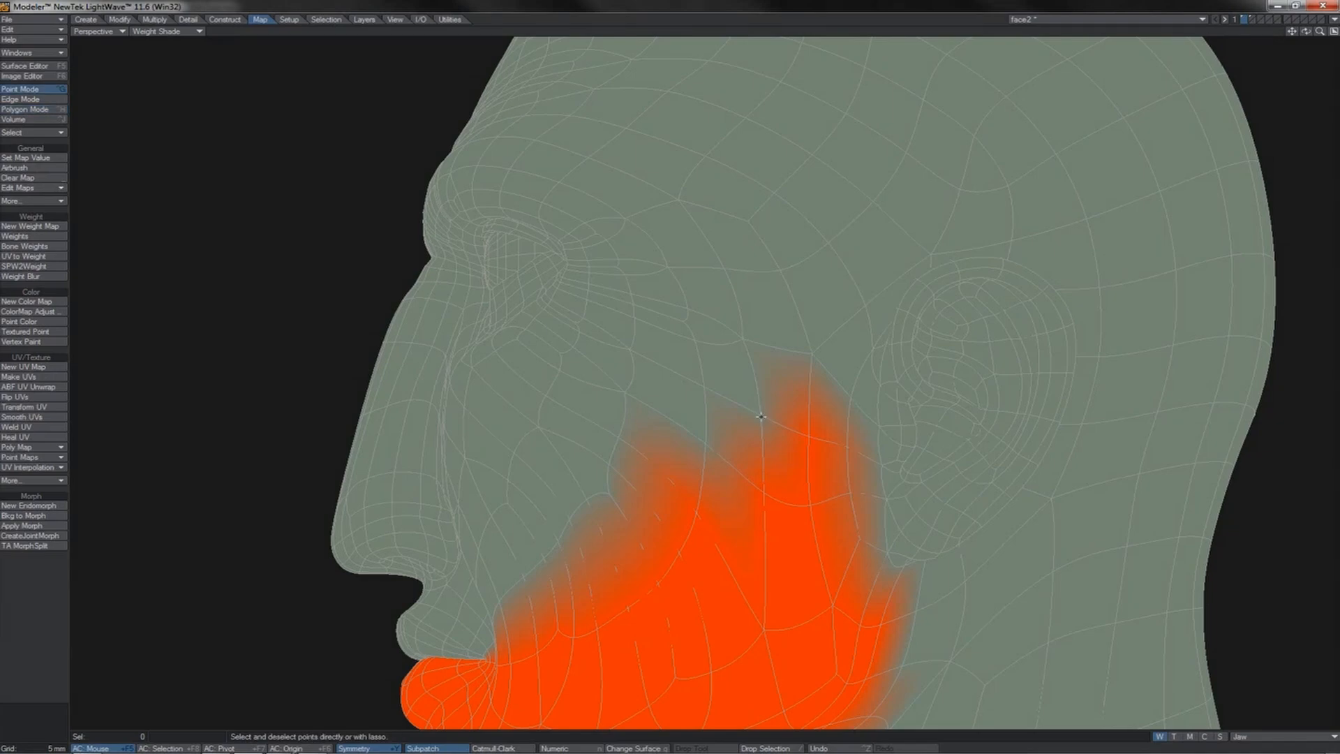
click(761, 417)
drag(1319, 31, 1302, 44)
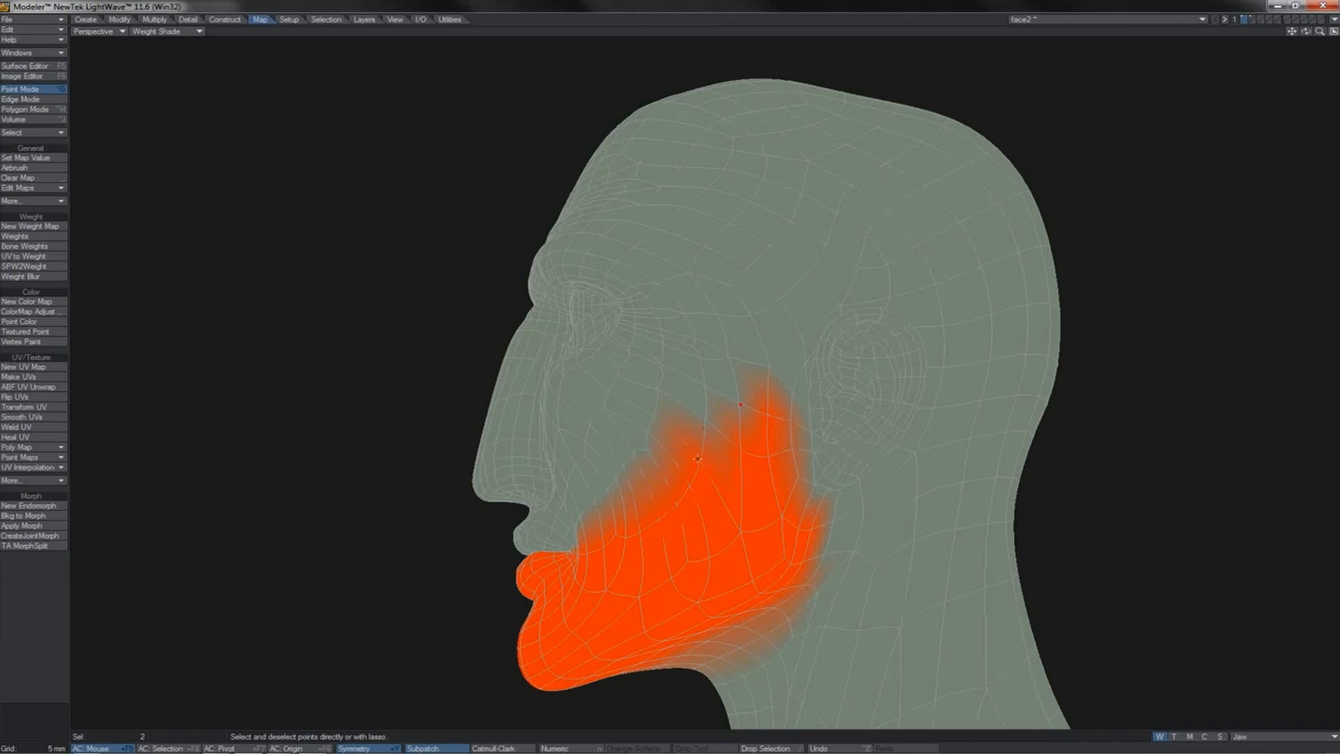
alt+drag(740, 406, 670, 369)
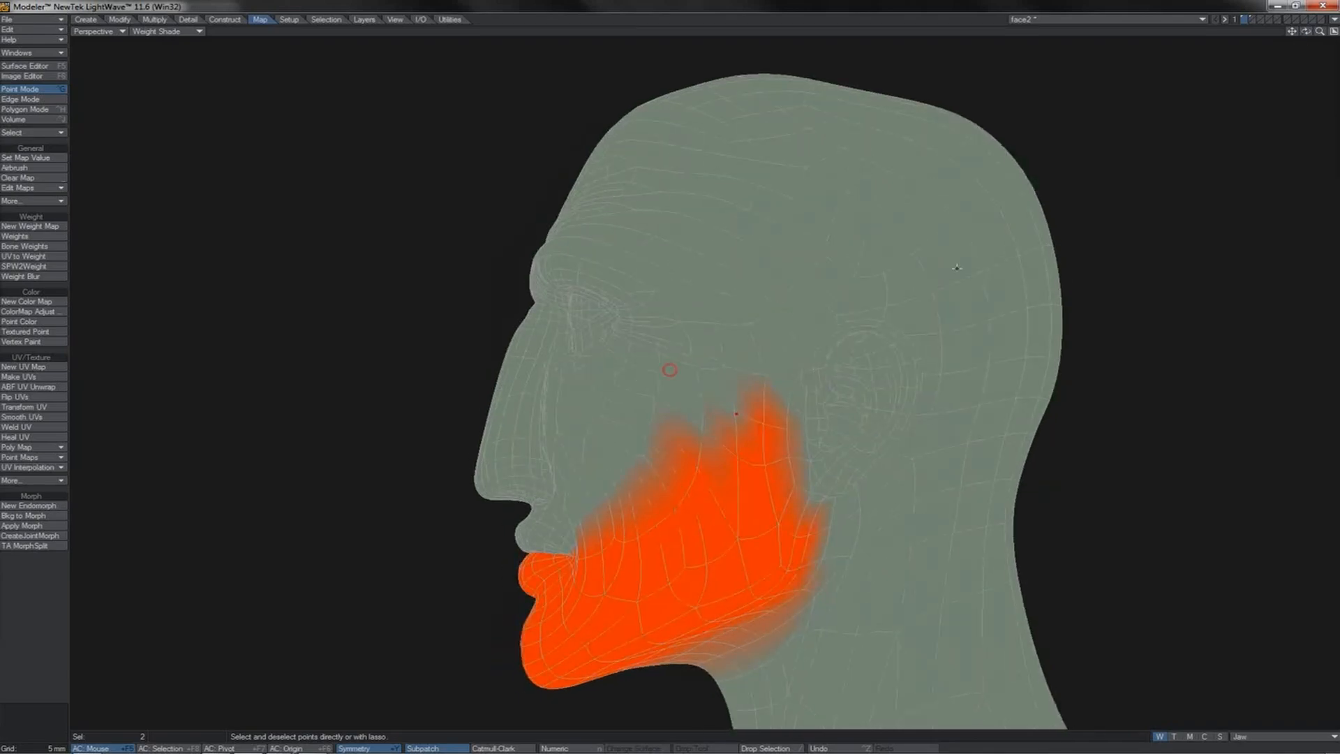
click(704, 429)
mouse_move(1305, 33)
mouse_down()
mouse_move(672, 375)
mouse_move(740, 370)
mouse_move(1321, 32)
mouse_move(1265, 39)
mouse_move(1301, 33)
mouse_up()
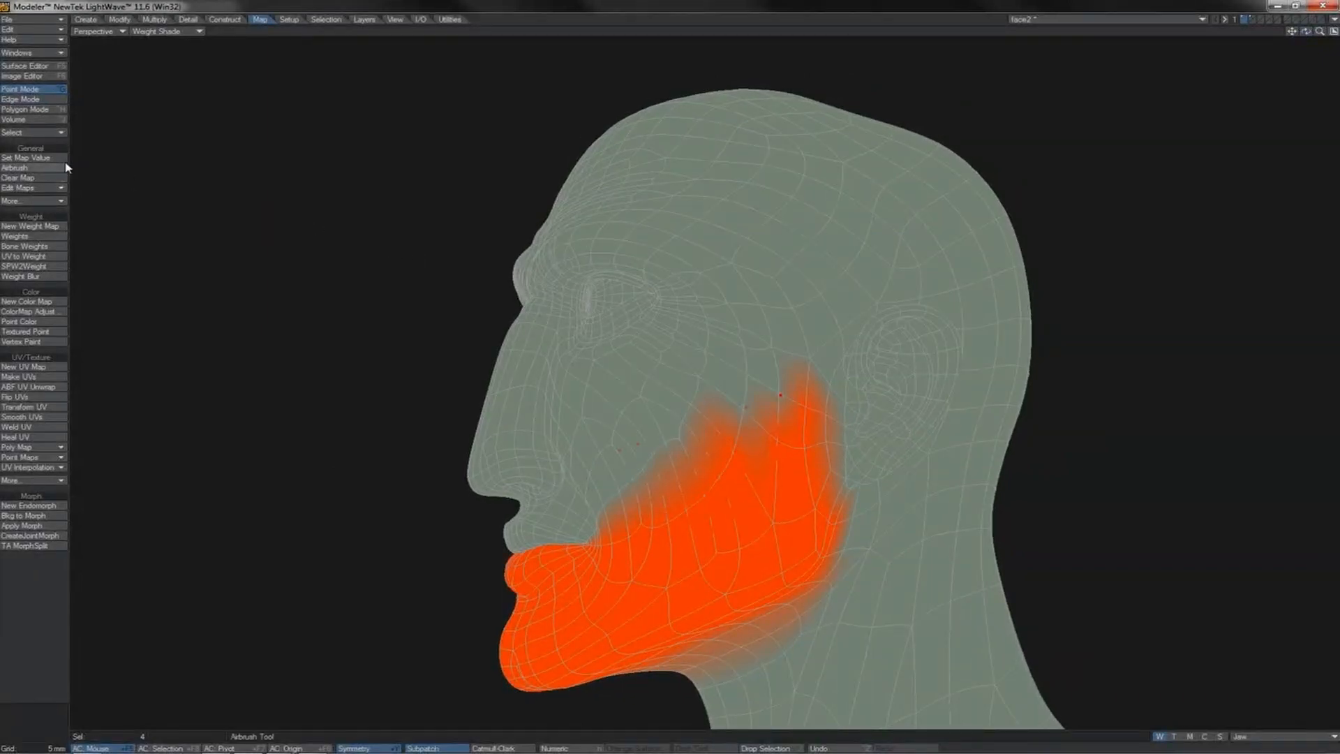
click(28, 157)
text(50)
key(Return)
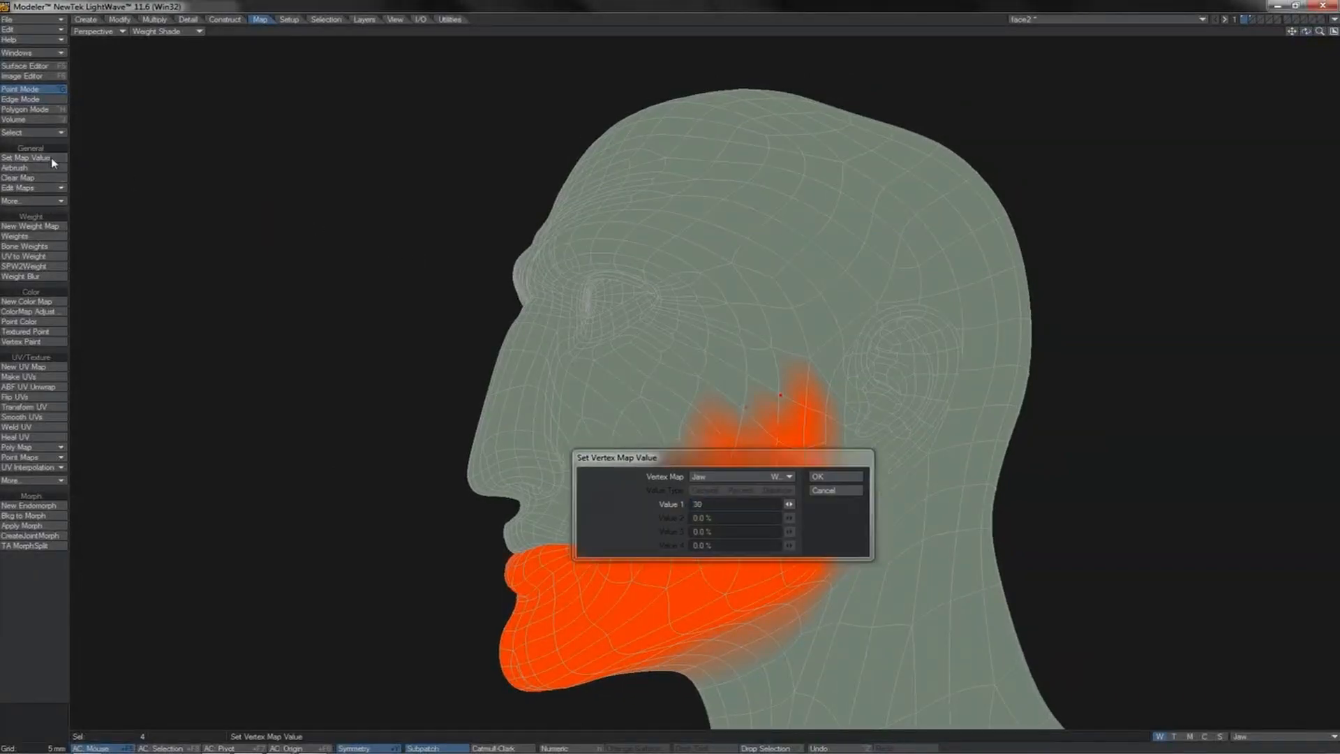
key(slash)
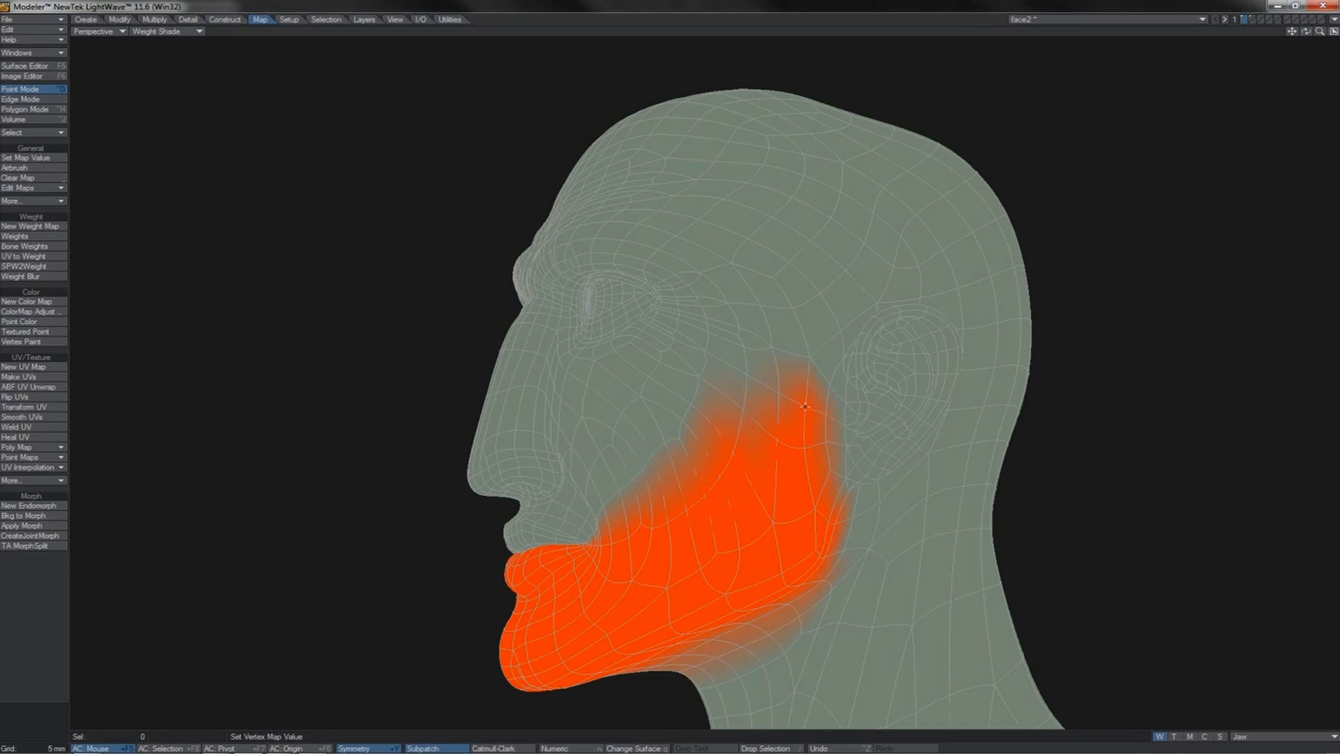
Step: Set the Jaw weight map value of the point near the top of the weighted area, in front of the ear, to 50%
click(805, 405)
click(49, 157)
text(50)
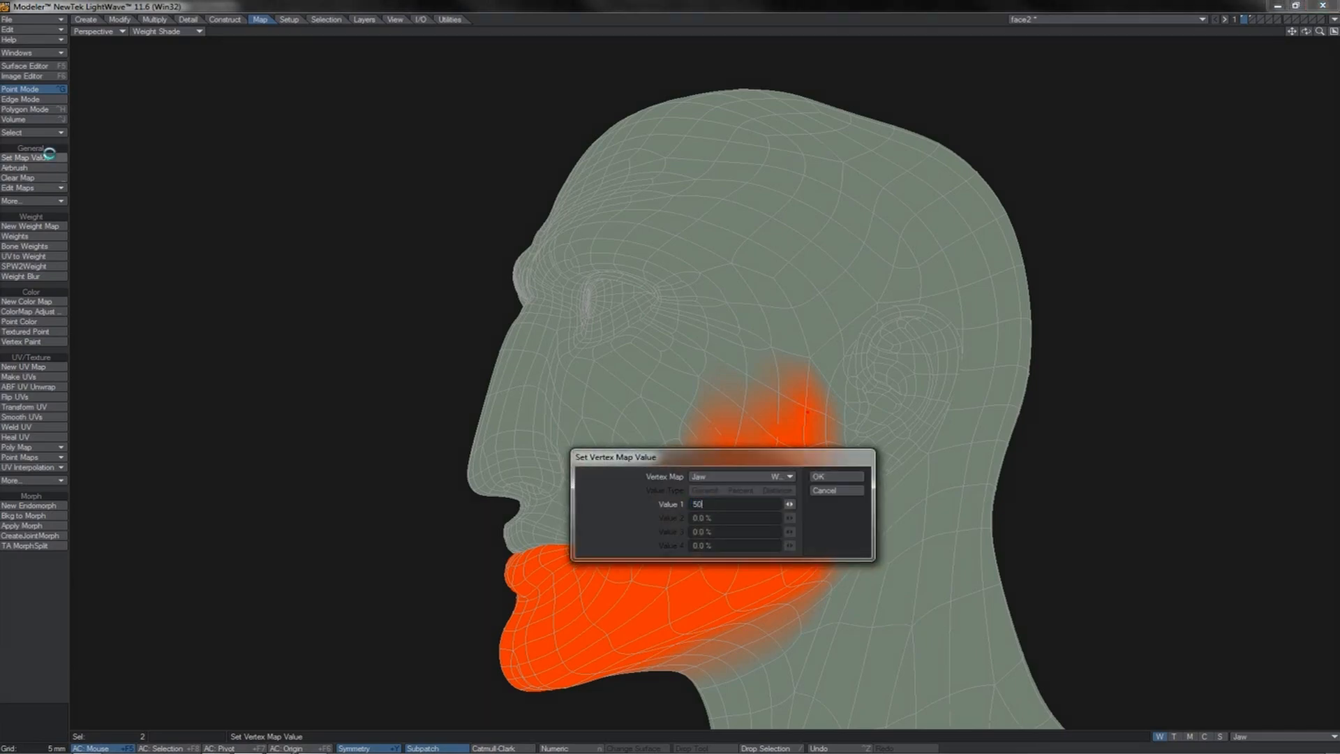
key(Return)
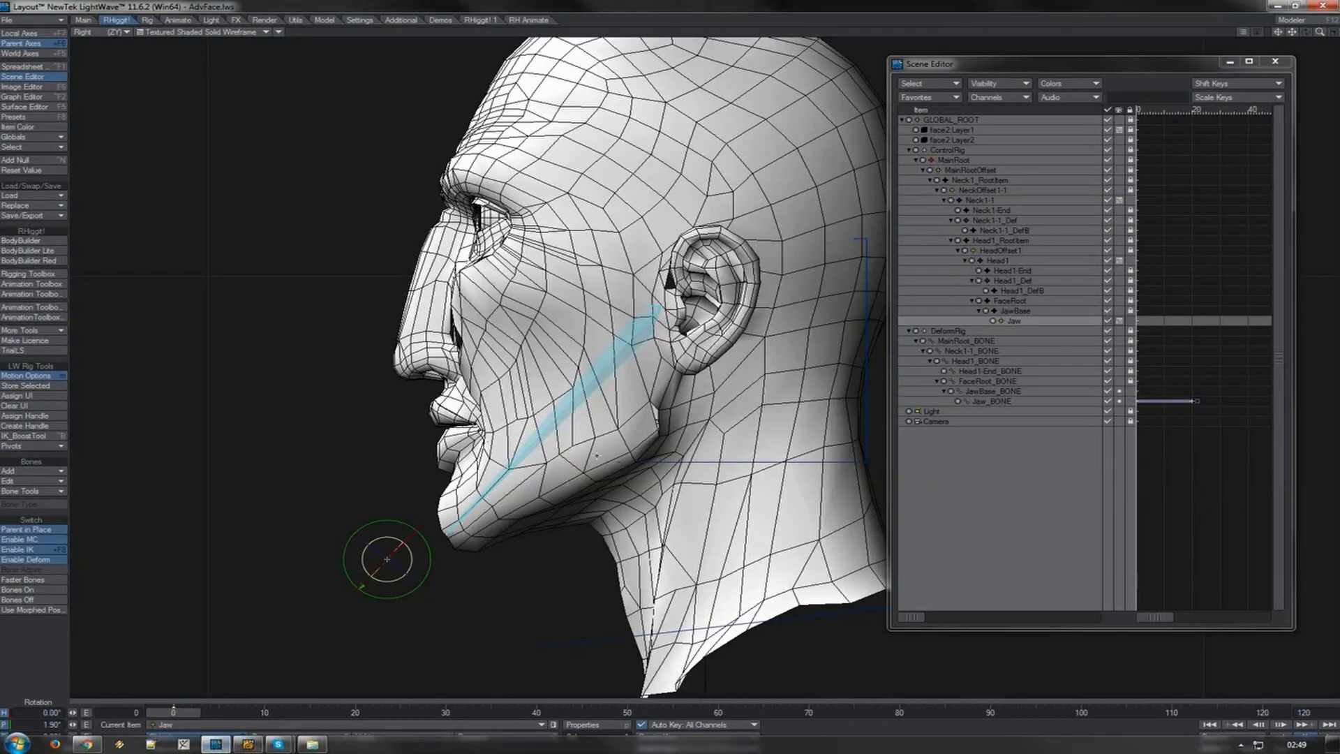
Step: Return to Layout and rotate the Jaw control's pitch to about 22.6° to check the revised weights
drag(408, 525, 407, 524)
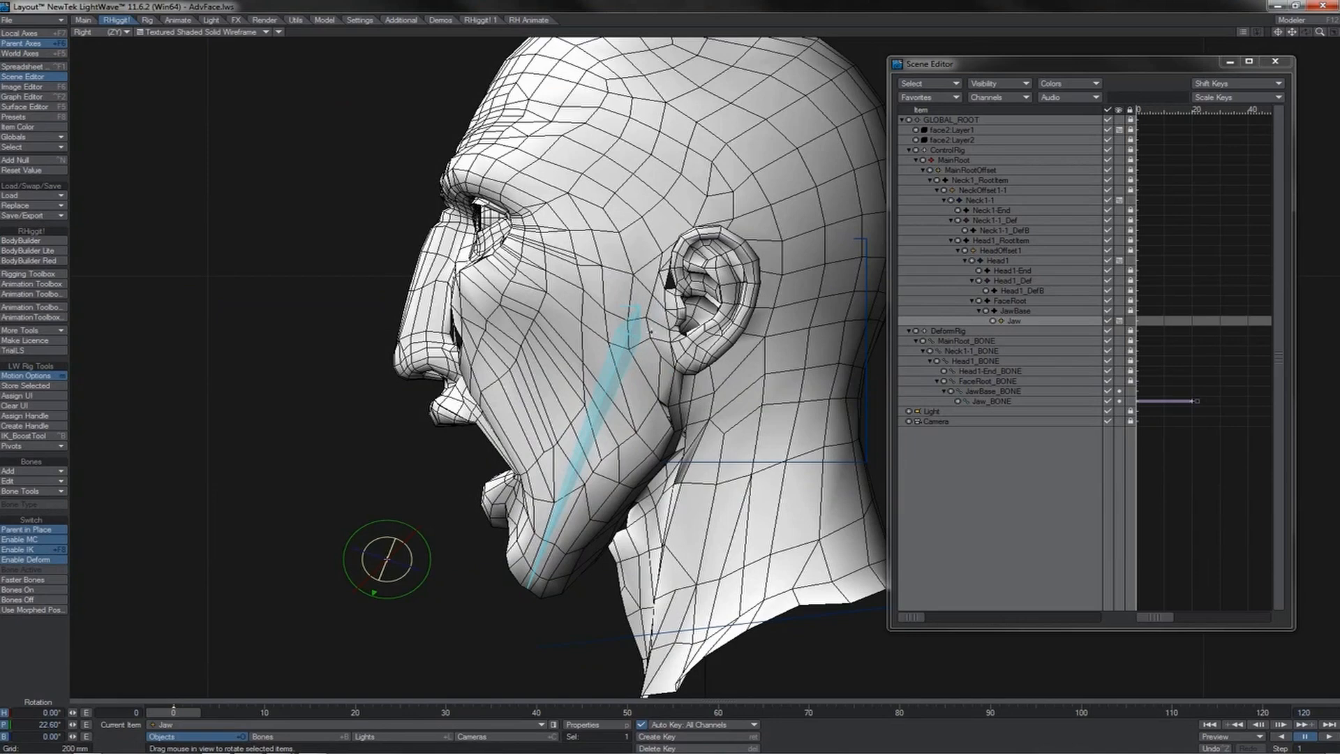
drag(409, 522, 409, 515)
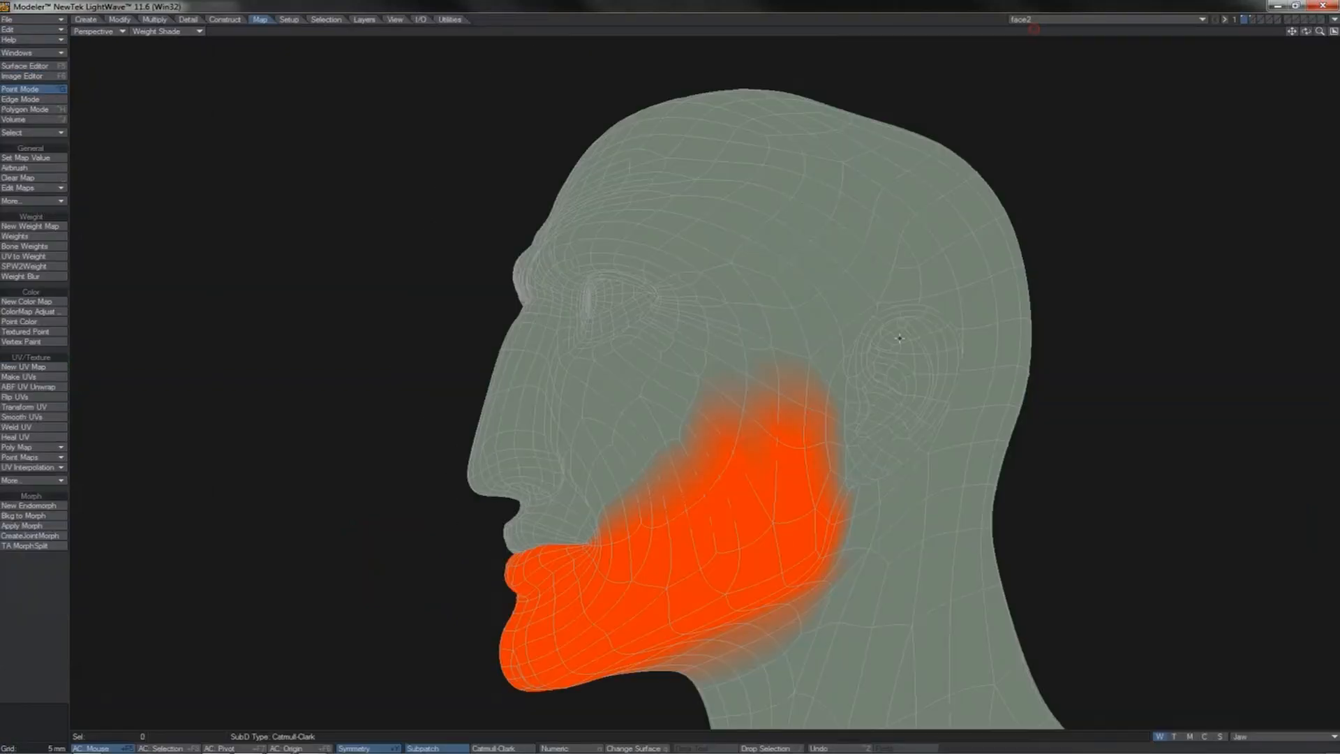
Step: Switch to Modeler and change the Jaw weight map value of the upper rear edge in front of the ear
key(space)
click(823, 434)
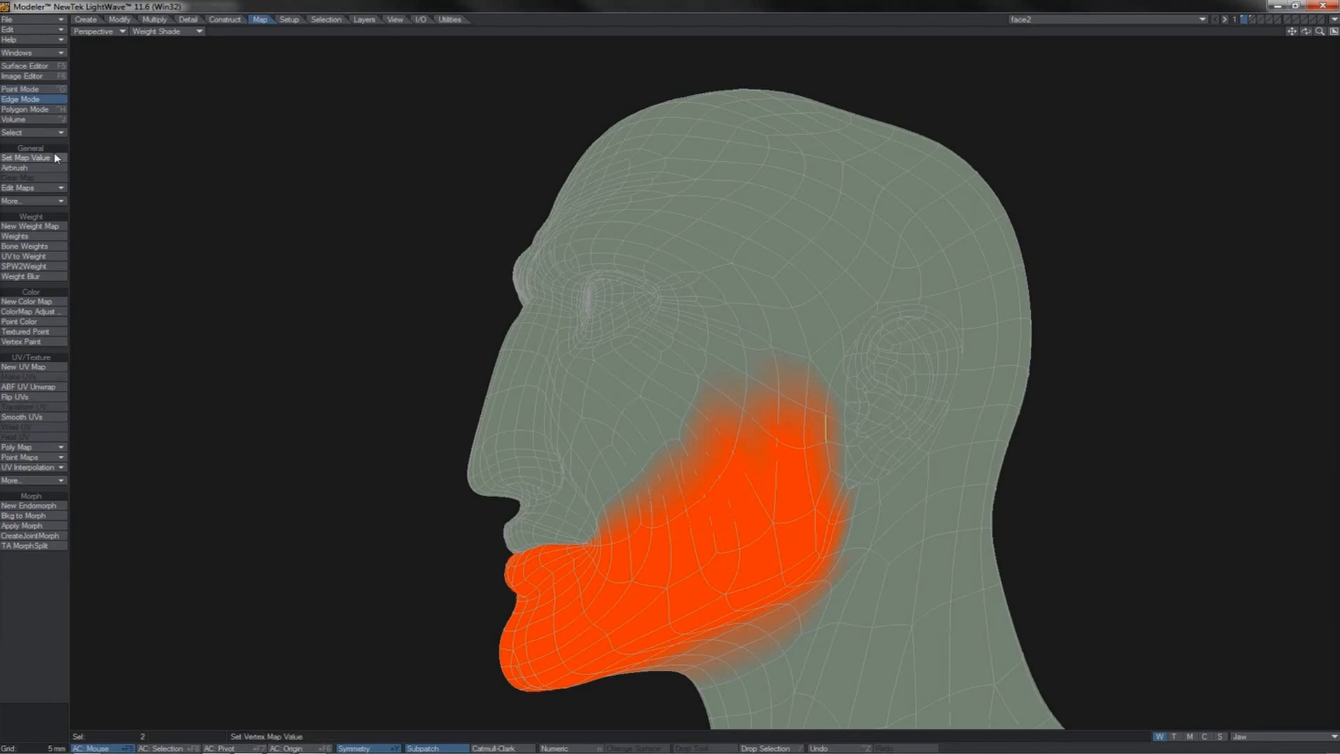
click(31, 157)
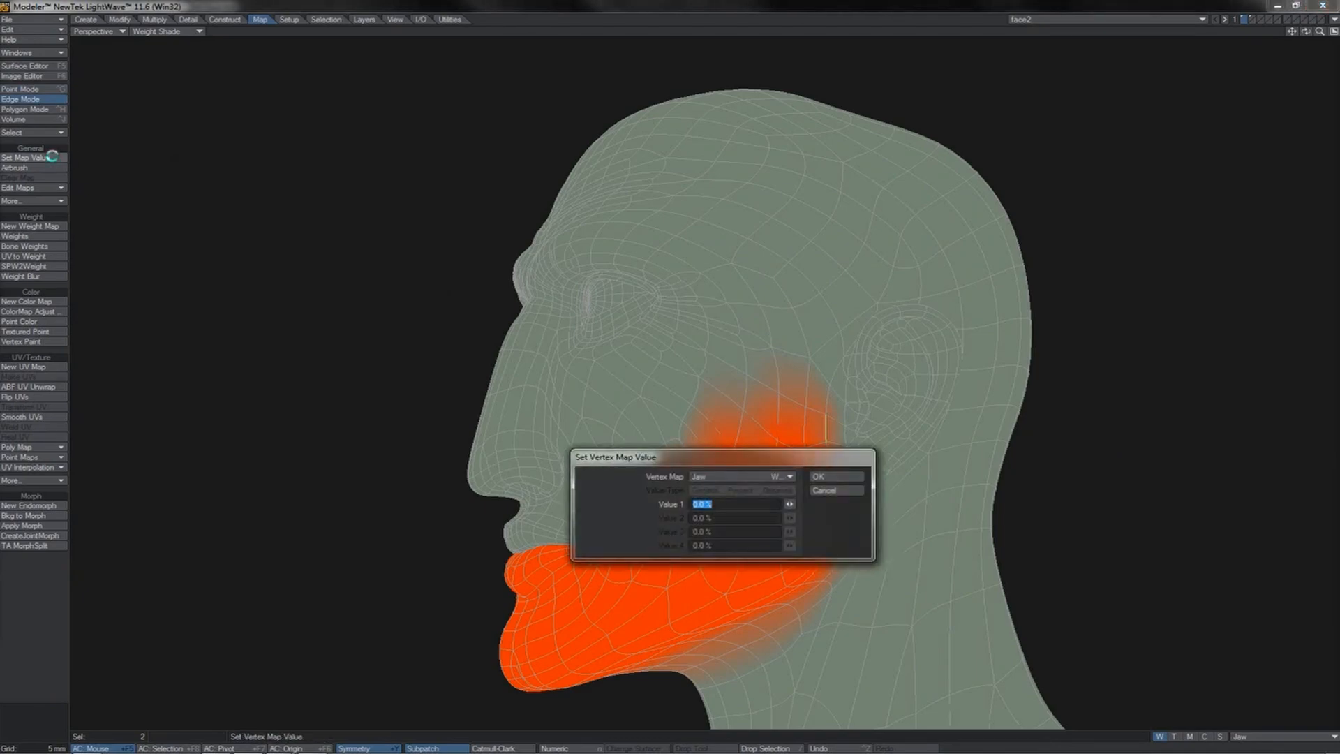
text(1)
key(Return)
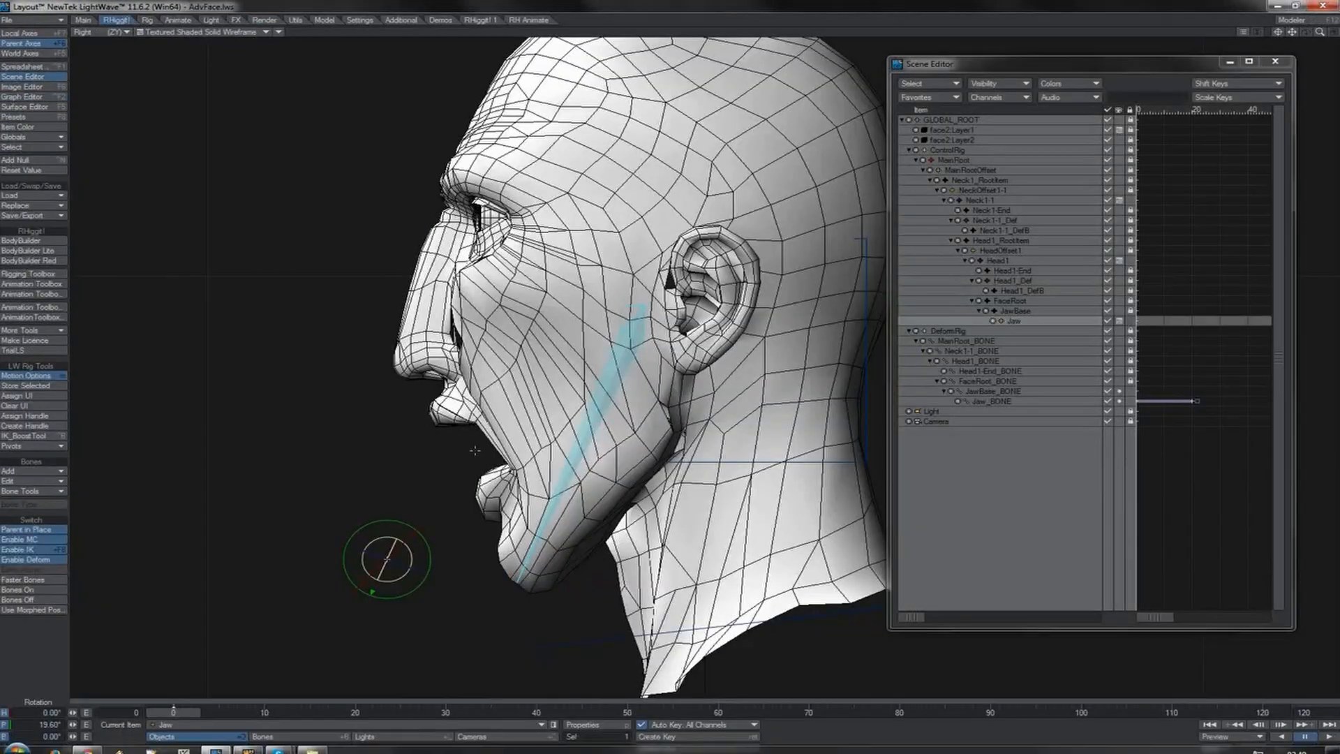
Step: Return to Layout, rotate the Jaw control's pitch to about 22.7° to test the deformation, and undo the test rotations
drag(398, 522, 374, 522)
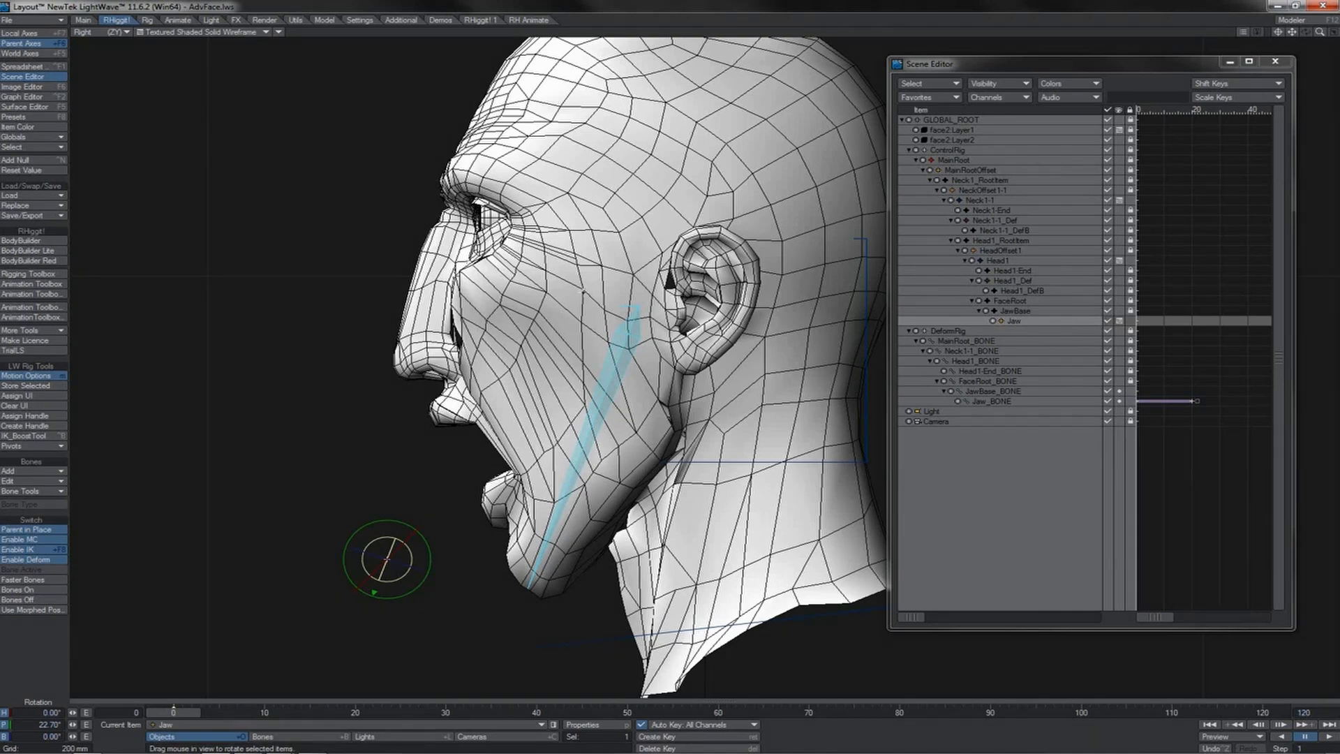
key(ctrl+z)
key(ctrl+z)
key(ctrl+z)
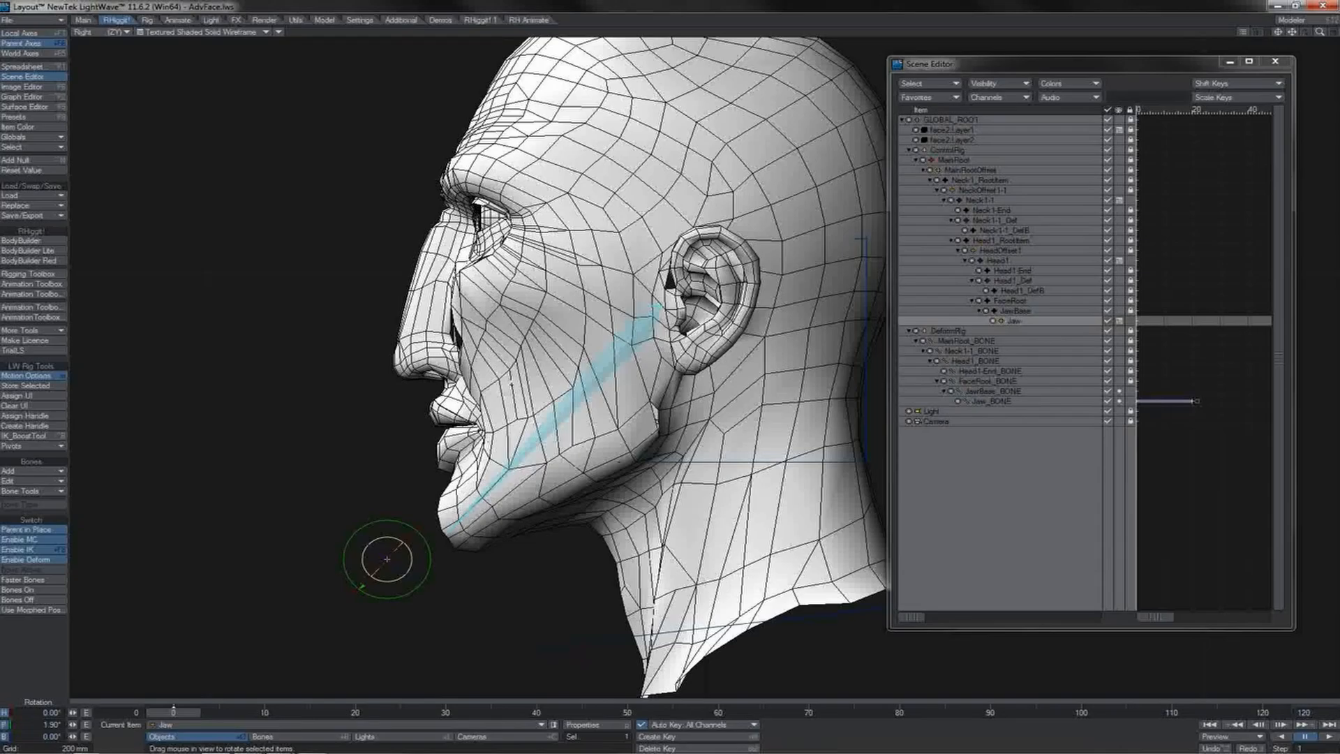
Step: Switch to Modeler, unhide the rest of the head mesh, and inspect the Jaw weight map's gradient along the cheek, jawline and neck
key(alt+Tab)
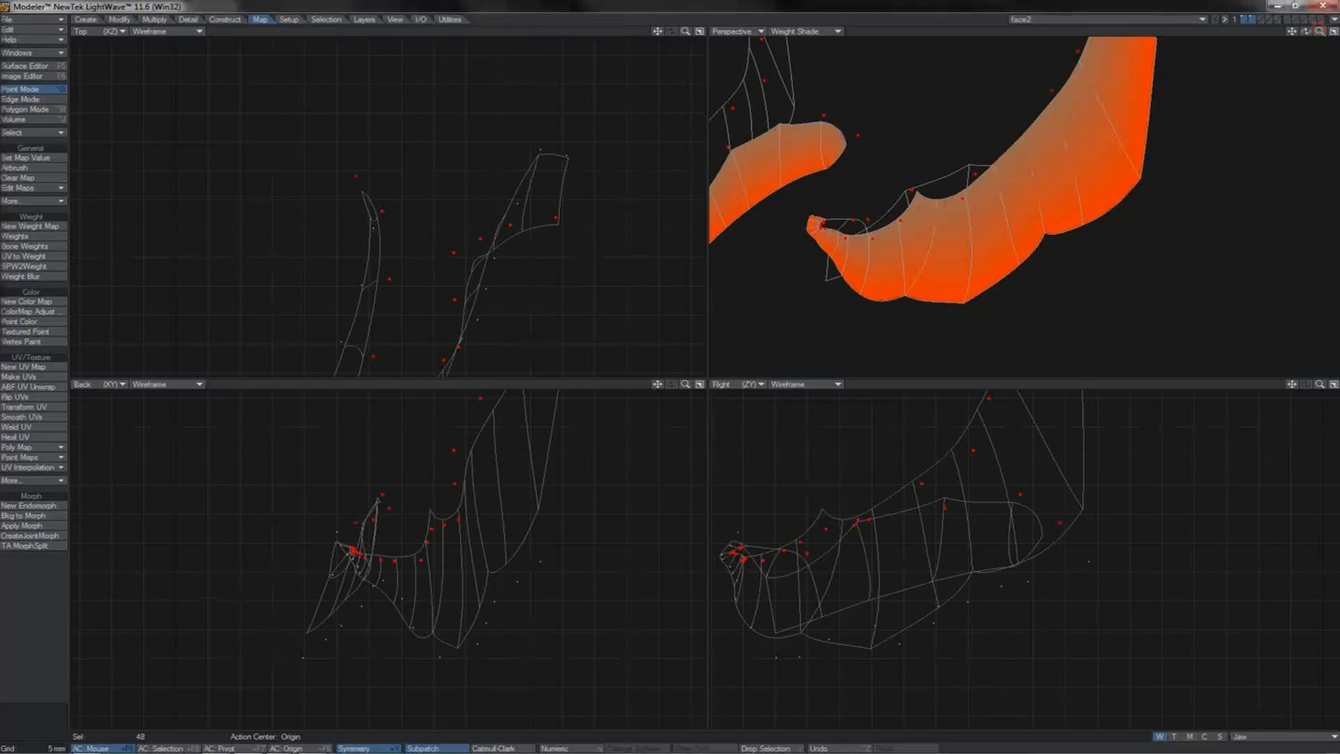
drag(1319, 32, 1204, 32)
drag(1307, 32, 1256, 33)
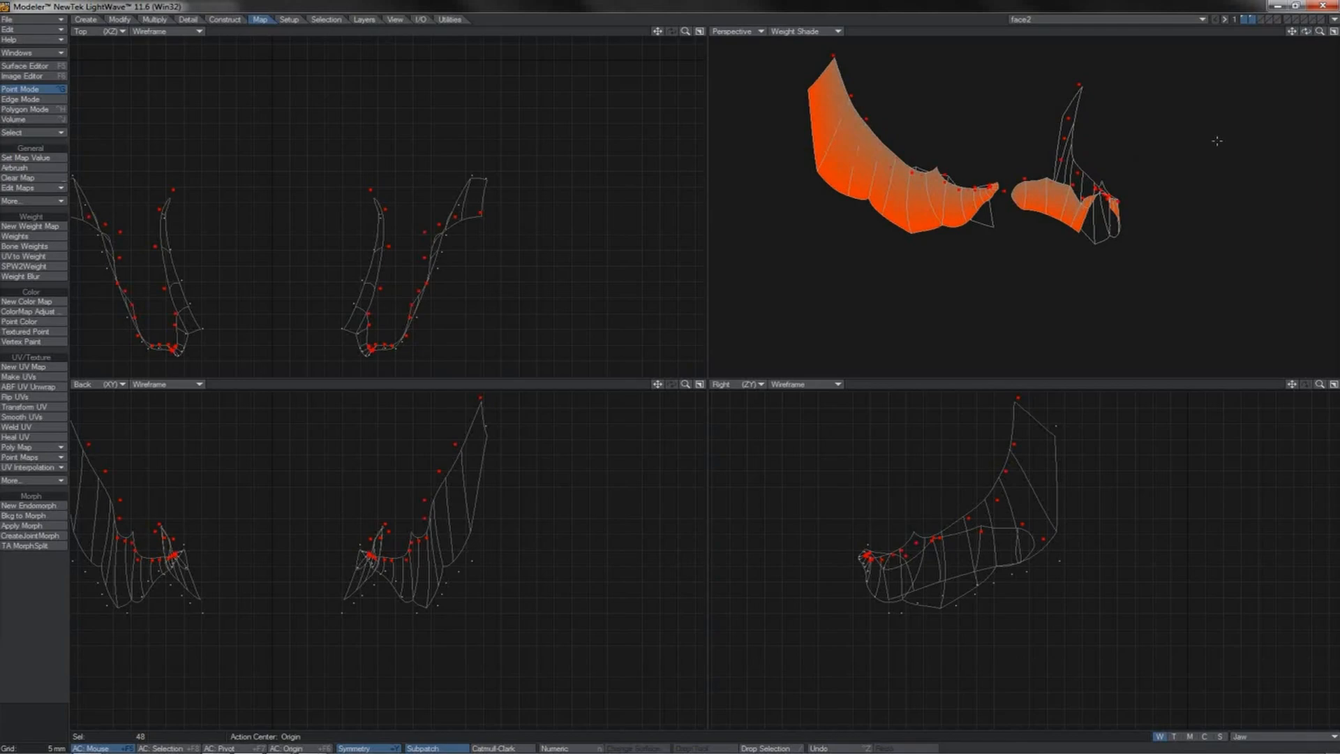
key(backslash)
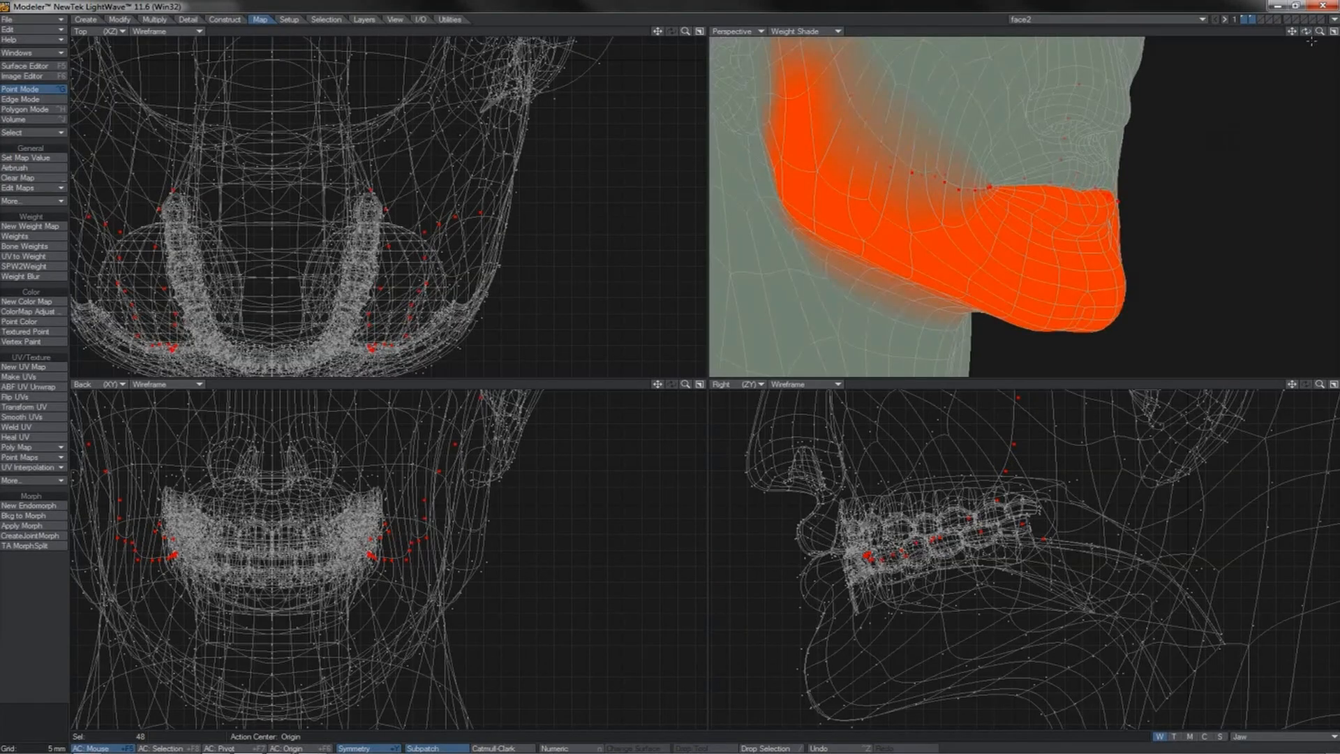
drag(1305, 31, 1221, 33)
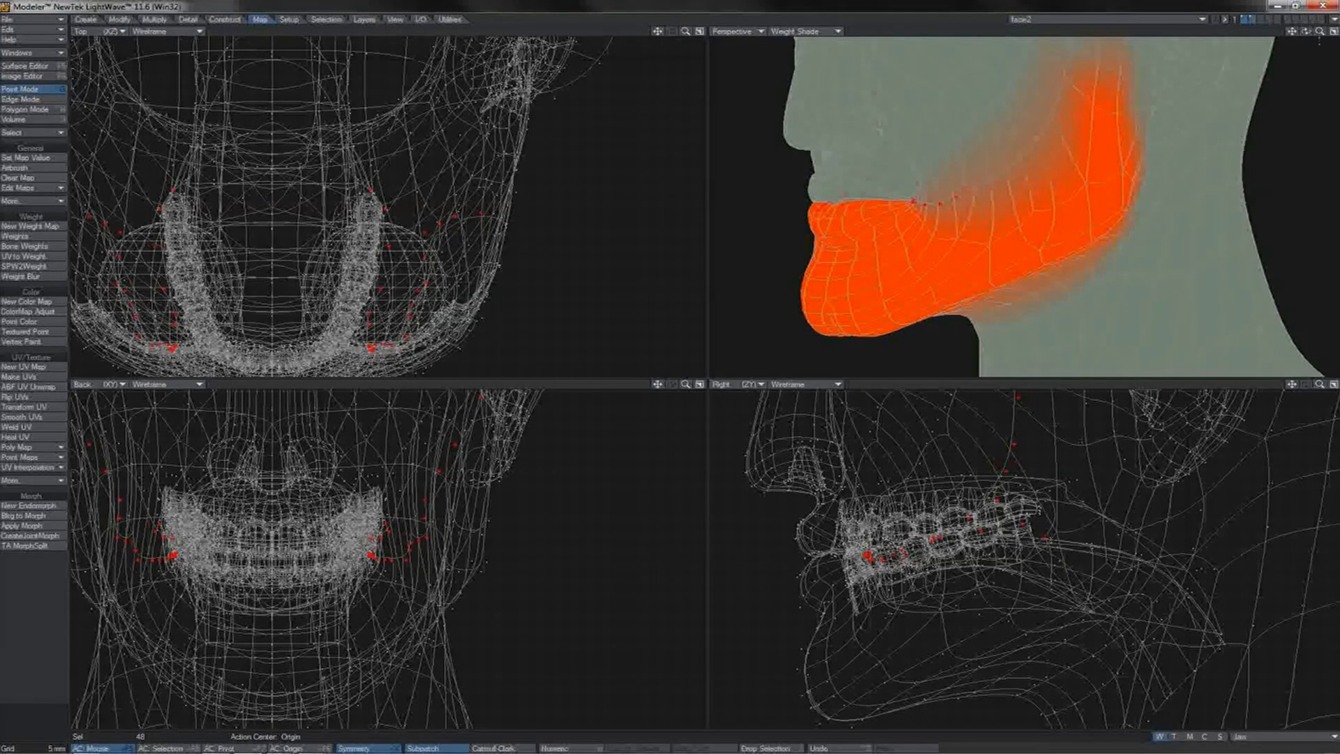
drag(1319, 31, 1331, 31)
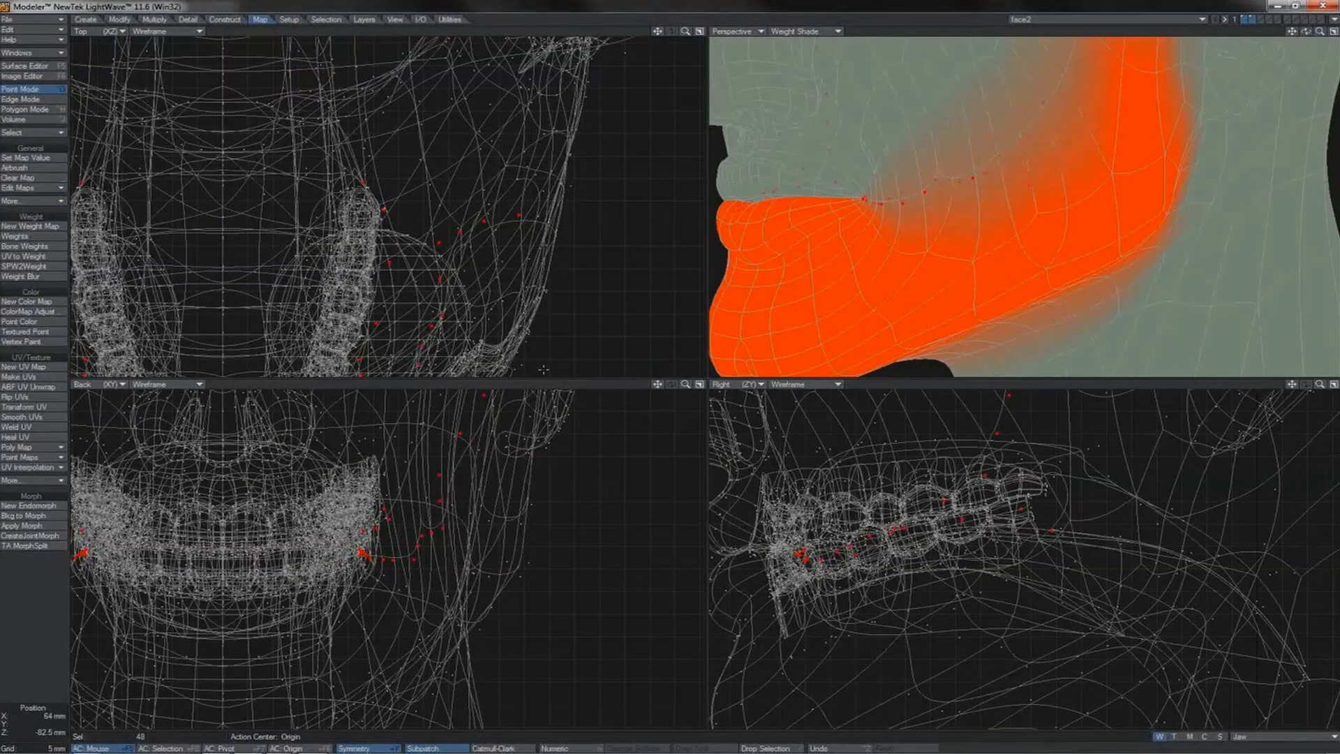
Step: Return to Layout, rotate the Jaw control's pitch to about 15.8°, and inspect the open jaw from the side and close up at the mouth
key(alt+Tab)
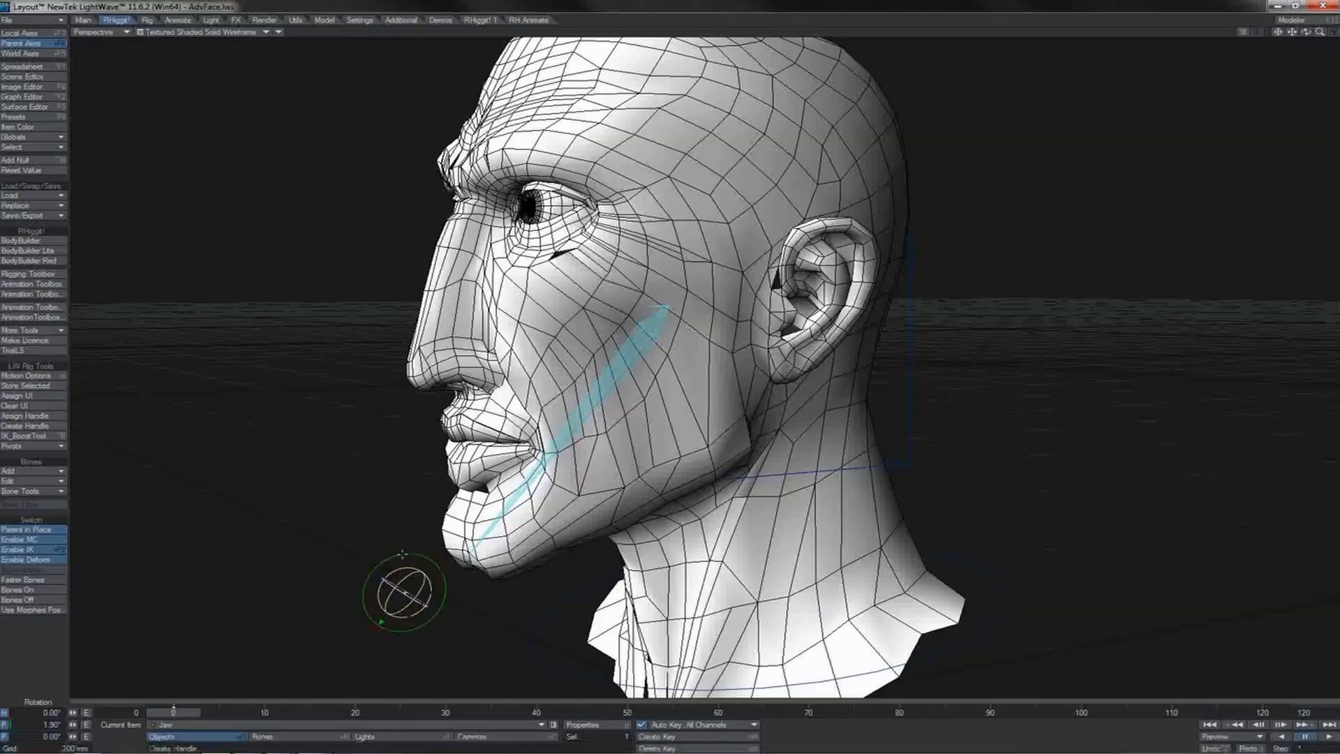
drag(402, 554, 384, 558)
key(3)
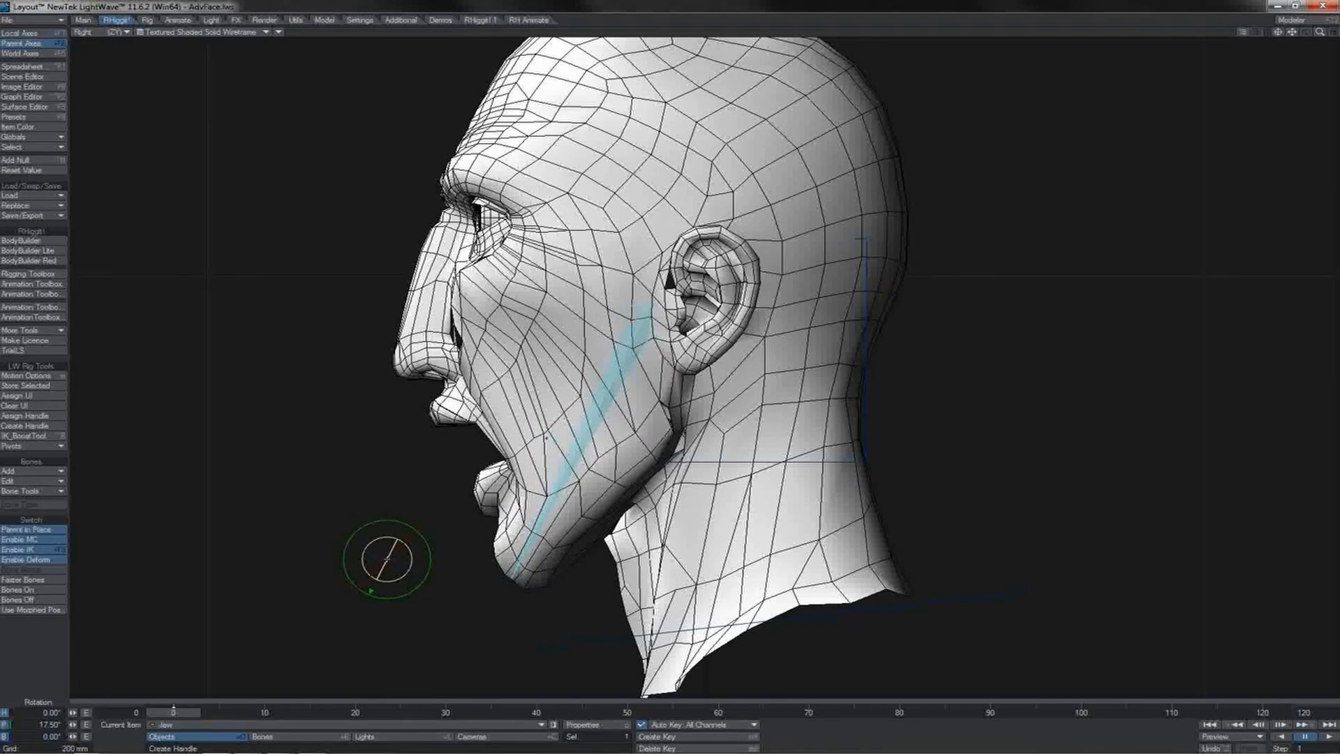
key(4)
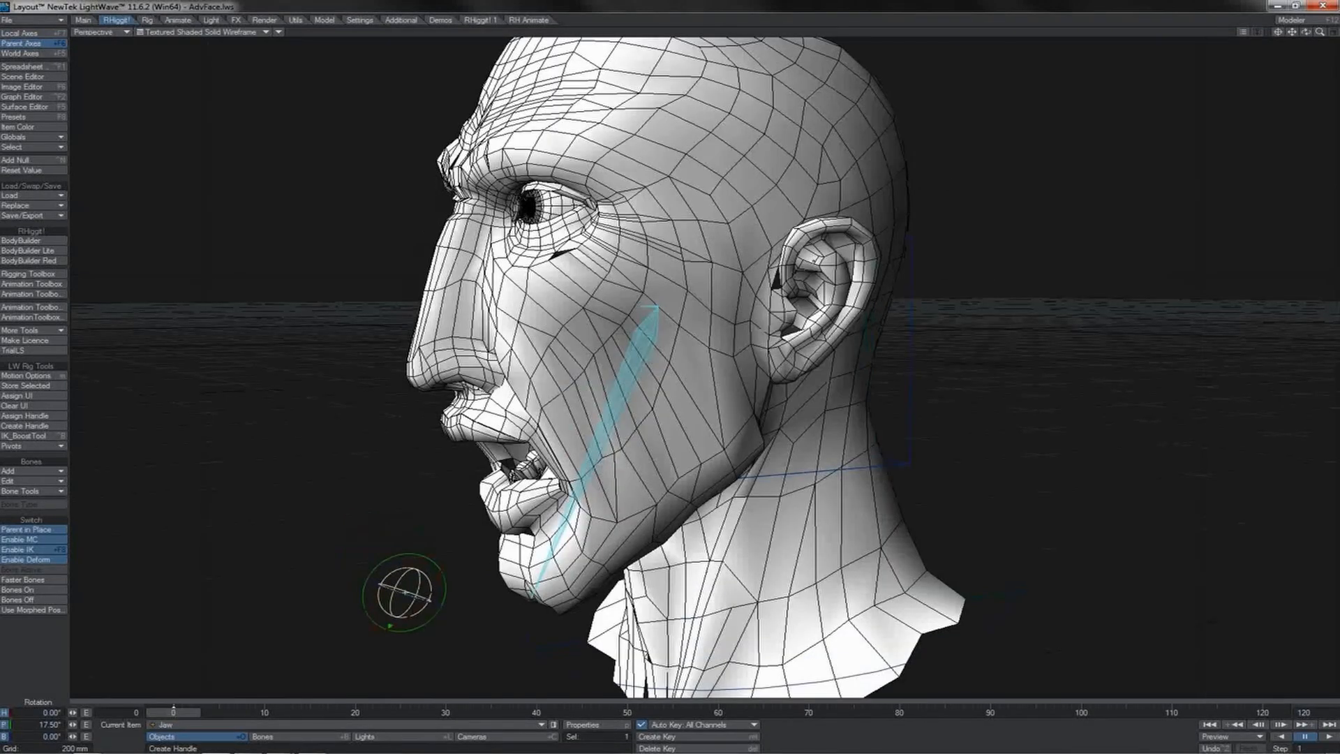
drag(1318, 32, 1311, 32)
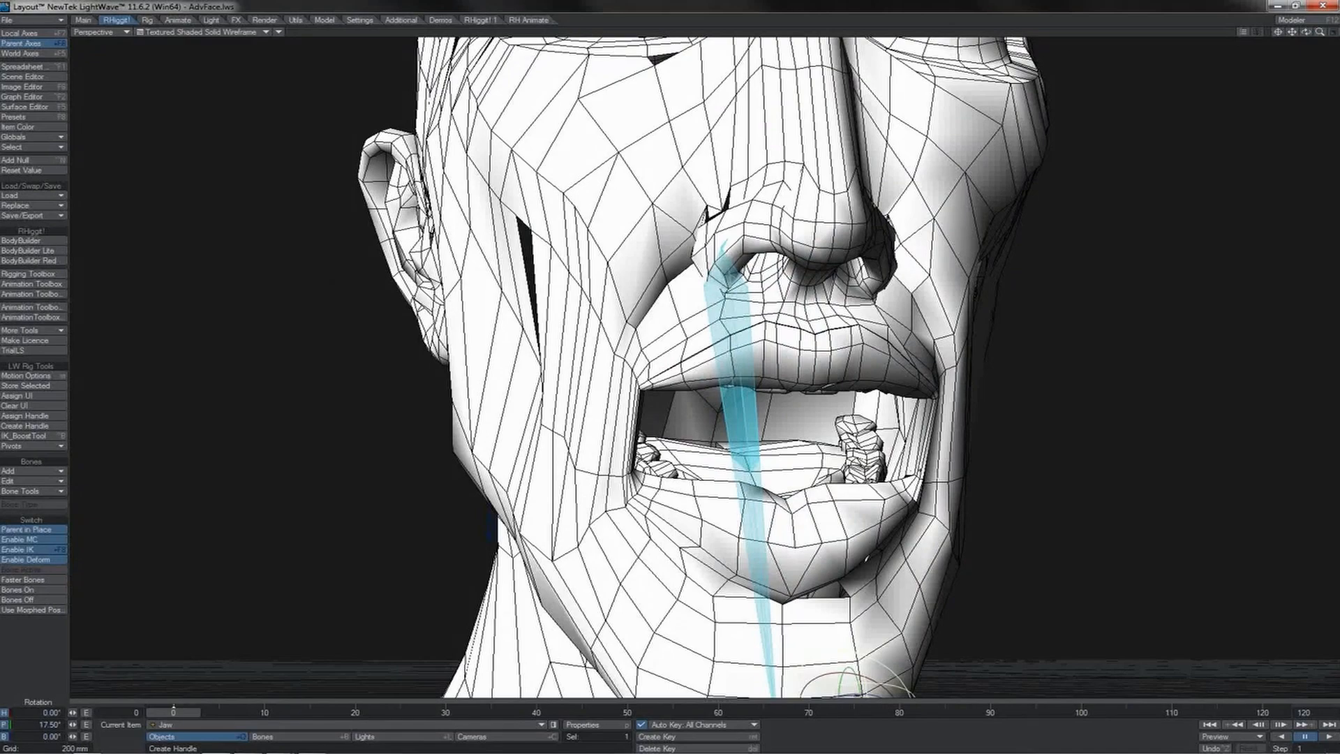
mouse_move(852, 671)
mouse_down()
mouse_move(858, 698)
mouse_move(854, 671)
mouse_up()
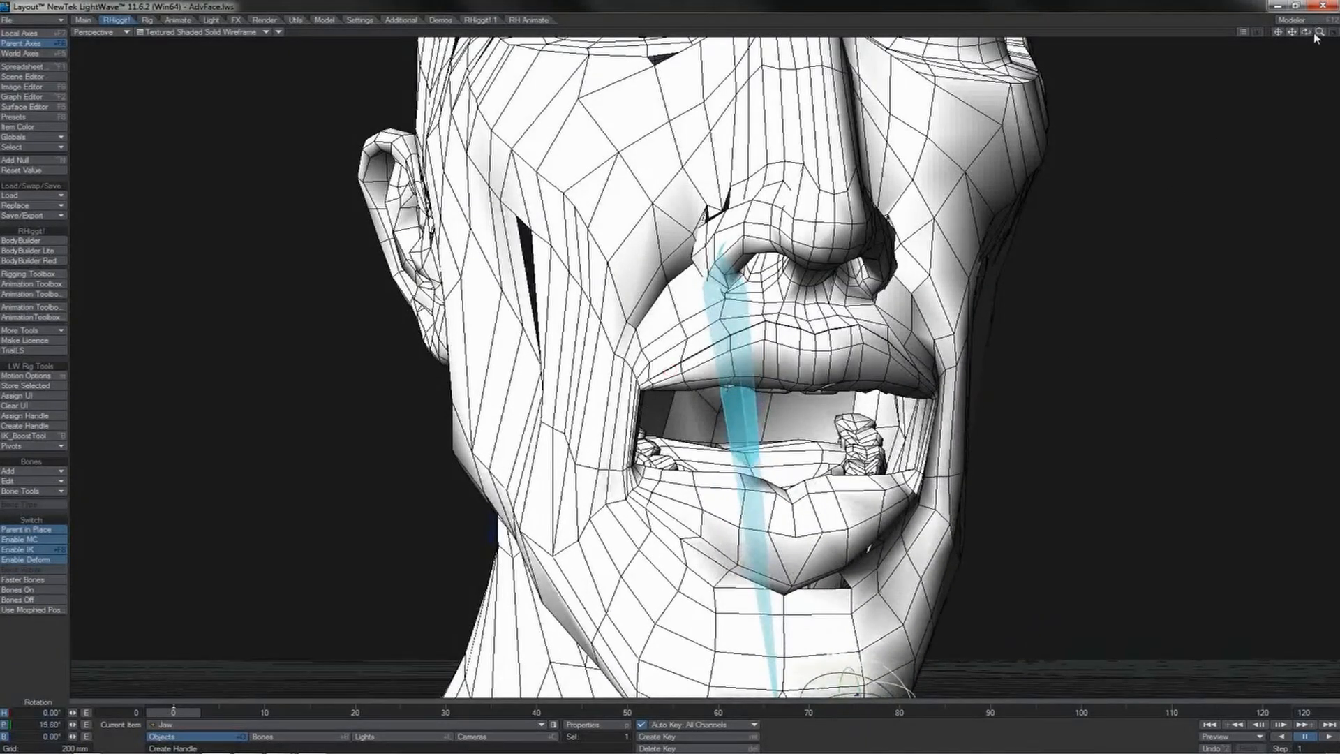
drag(1318, 34, 1191, 58)
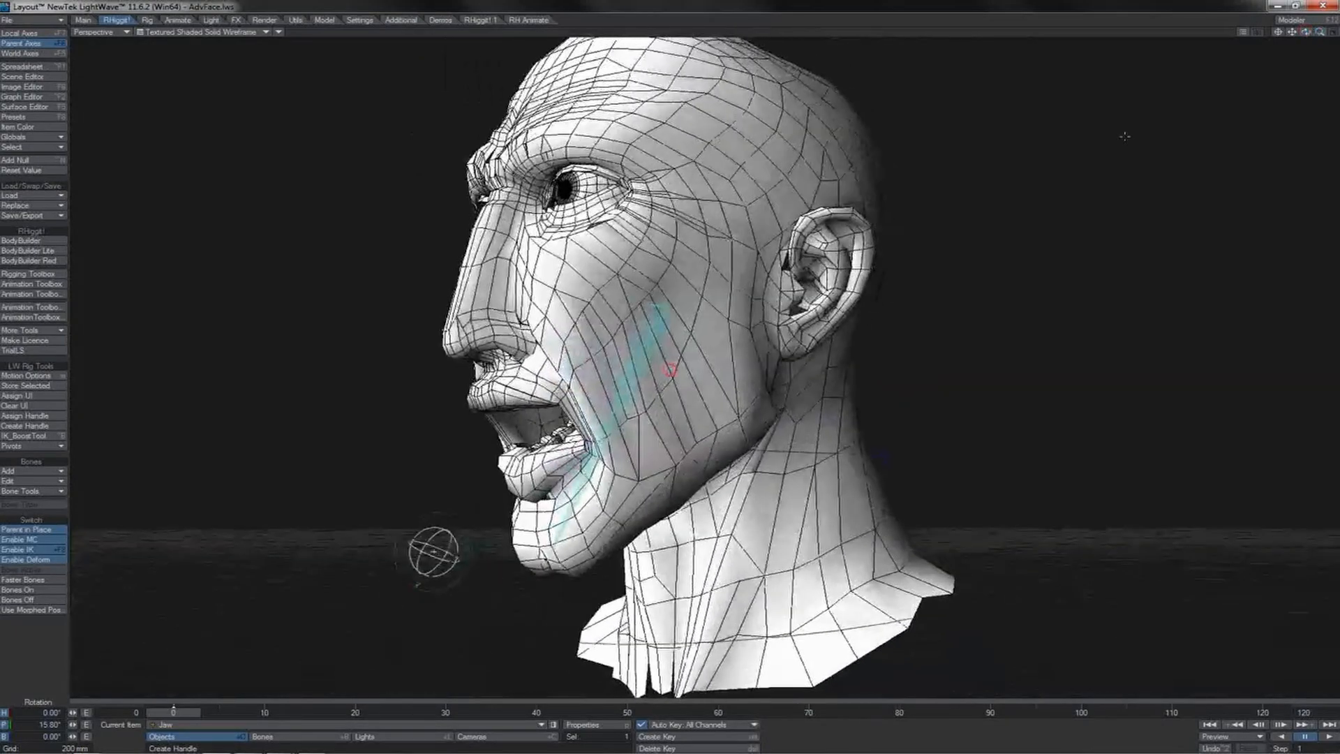
Step: Try the Inverse Distance ^ 32 falloff type for the DeformRig bones through the properties of Jaw_BONE
click(664, 342)
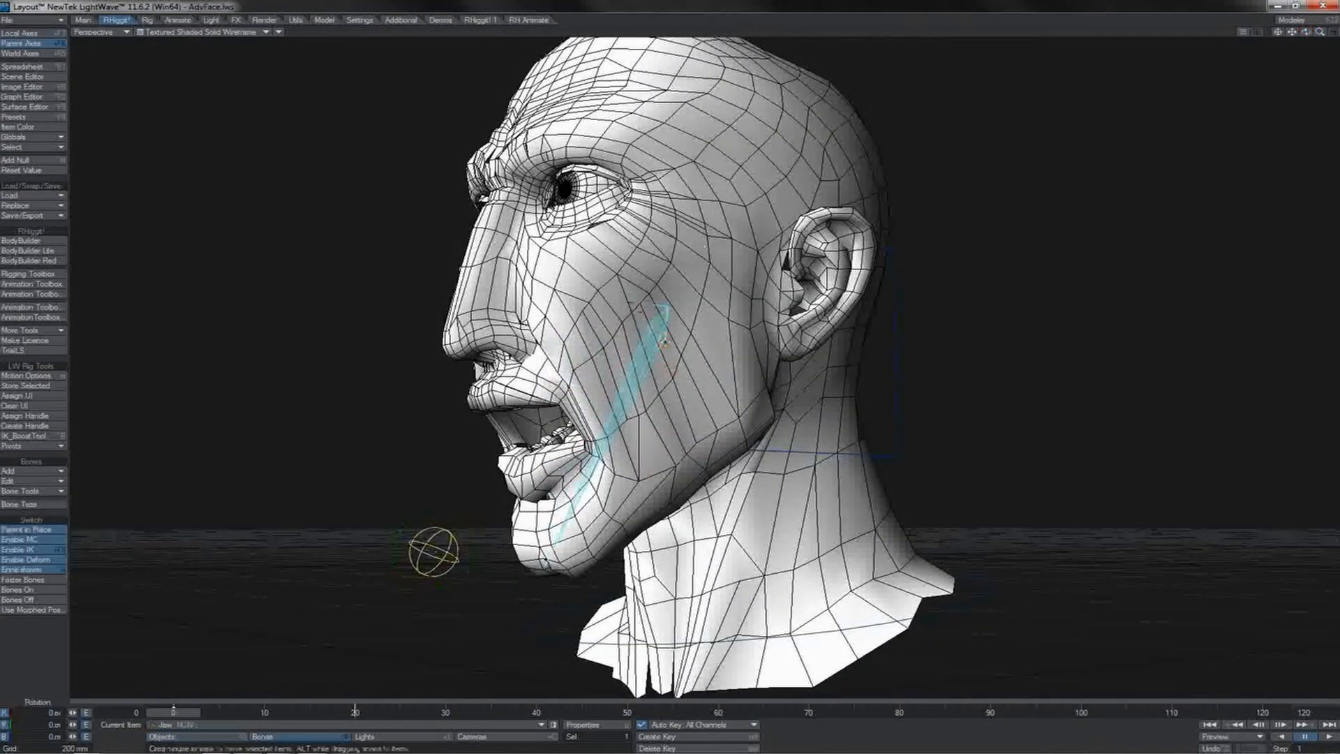
key(p)
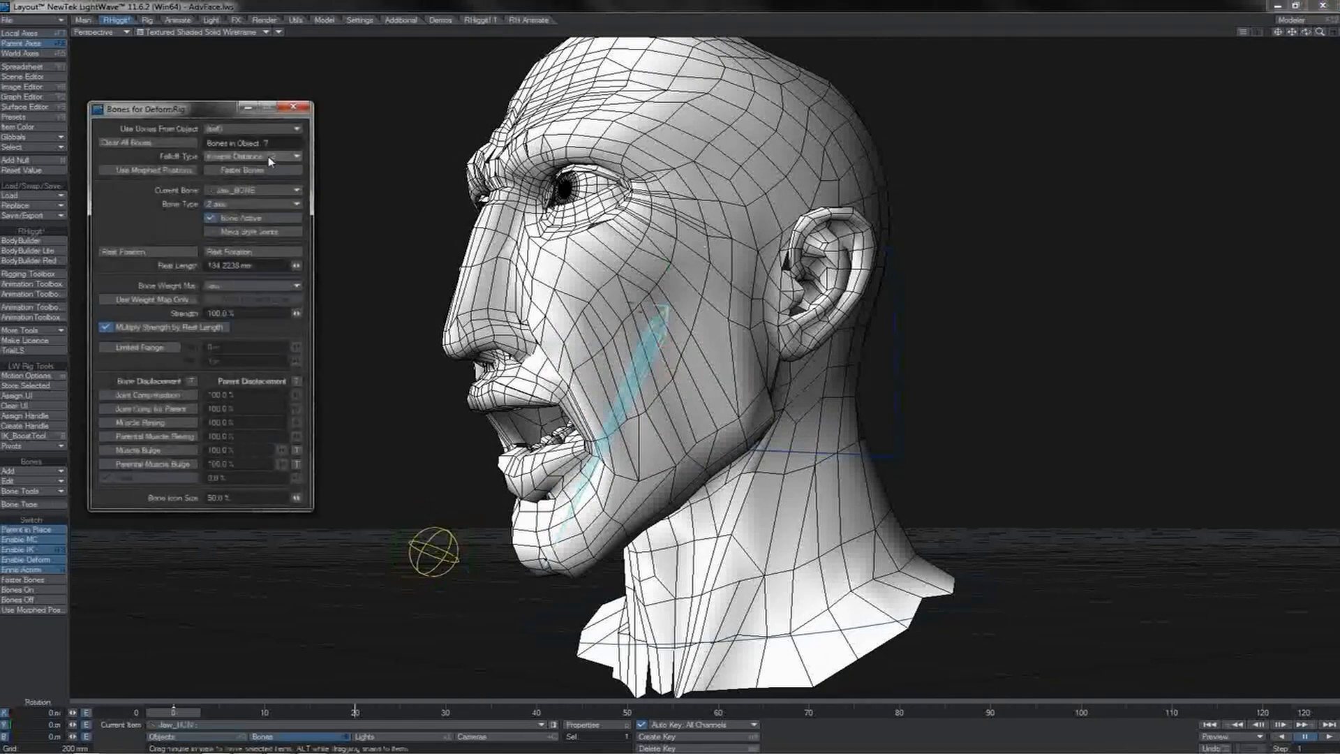
click(271, 161)
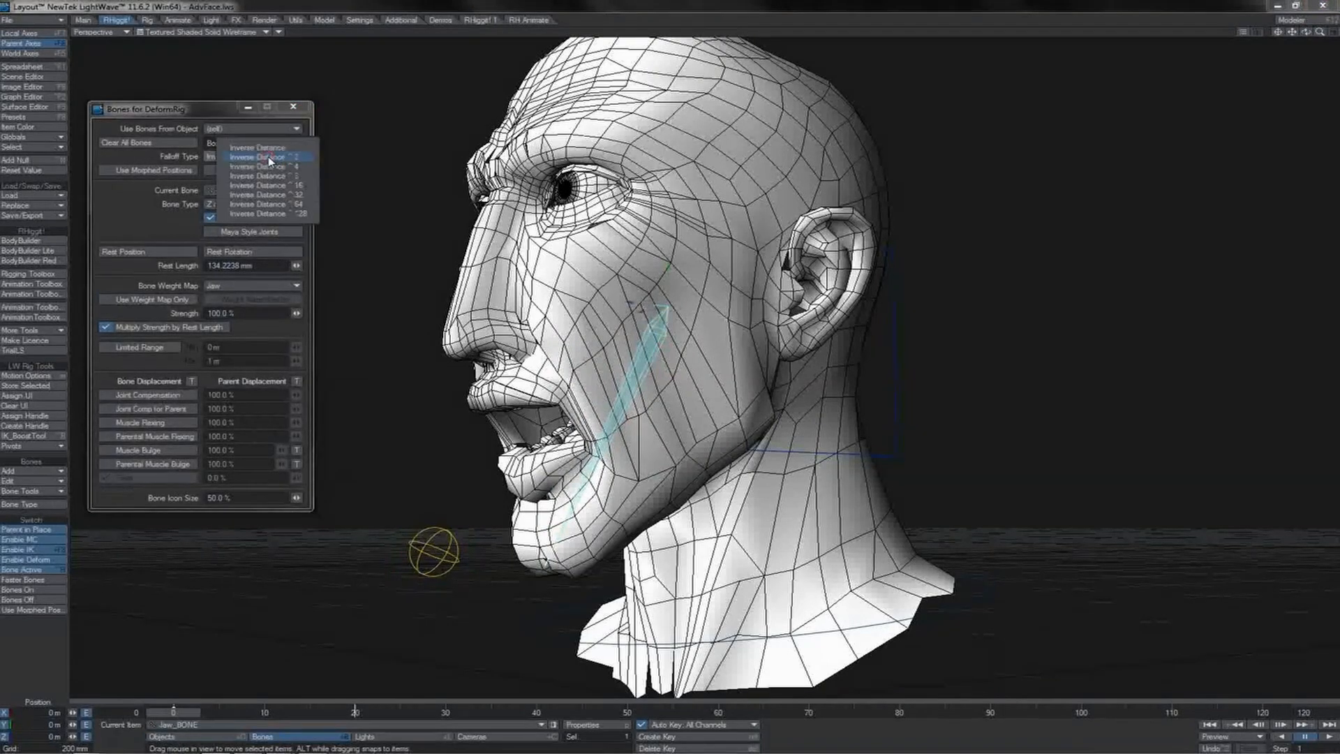
click(270, 196)
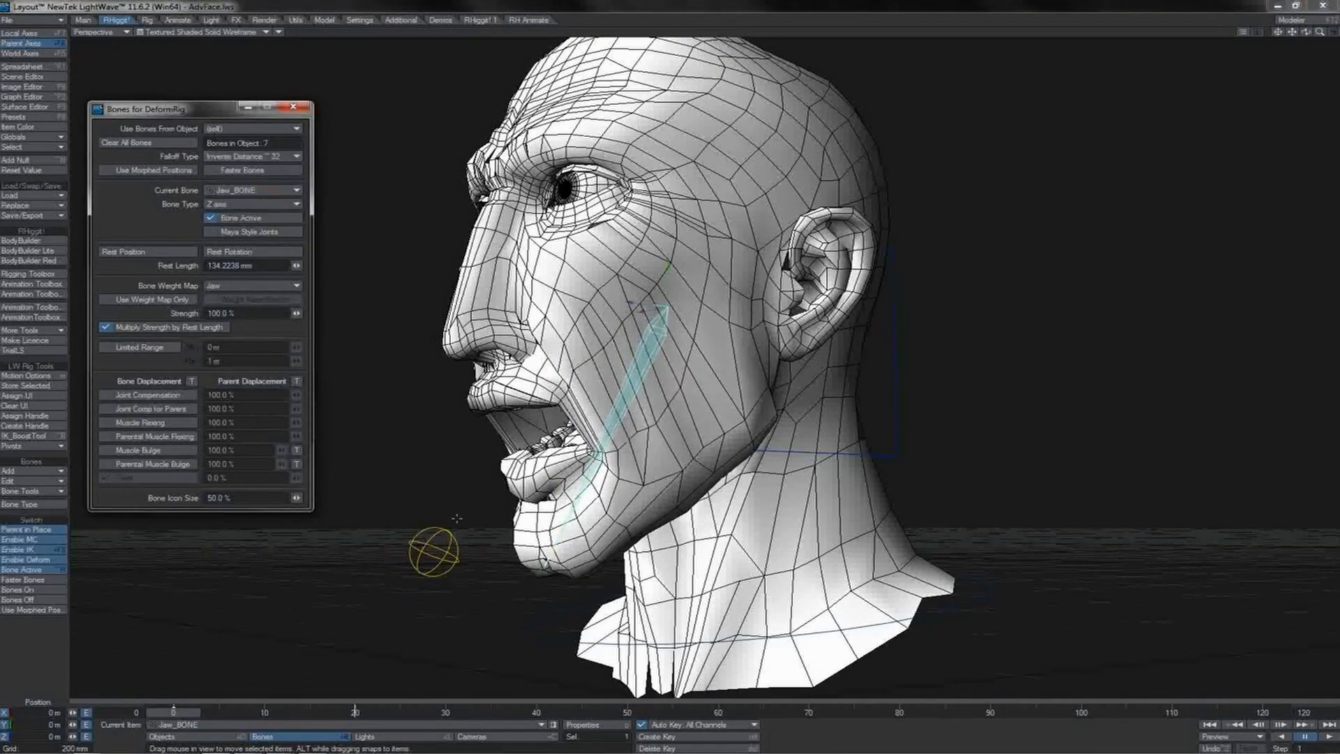
Step: Test the deformation with the Jaw control's rotation, and set the DeformRig bones' falloff type back to Inverse Distance ^ 2
click(434, 550)
key(y)
mouse_move(440, 516)
mouse_down()
mouse_move(430, 565)
mouse_move(436, 503)
mouse_move(437, 531)
mouse_move(439, 516)
mouse_up()
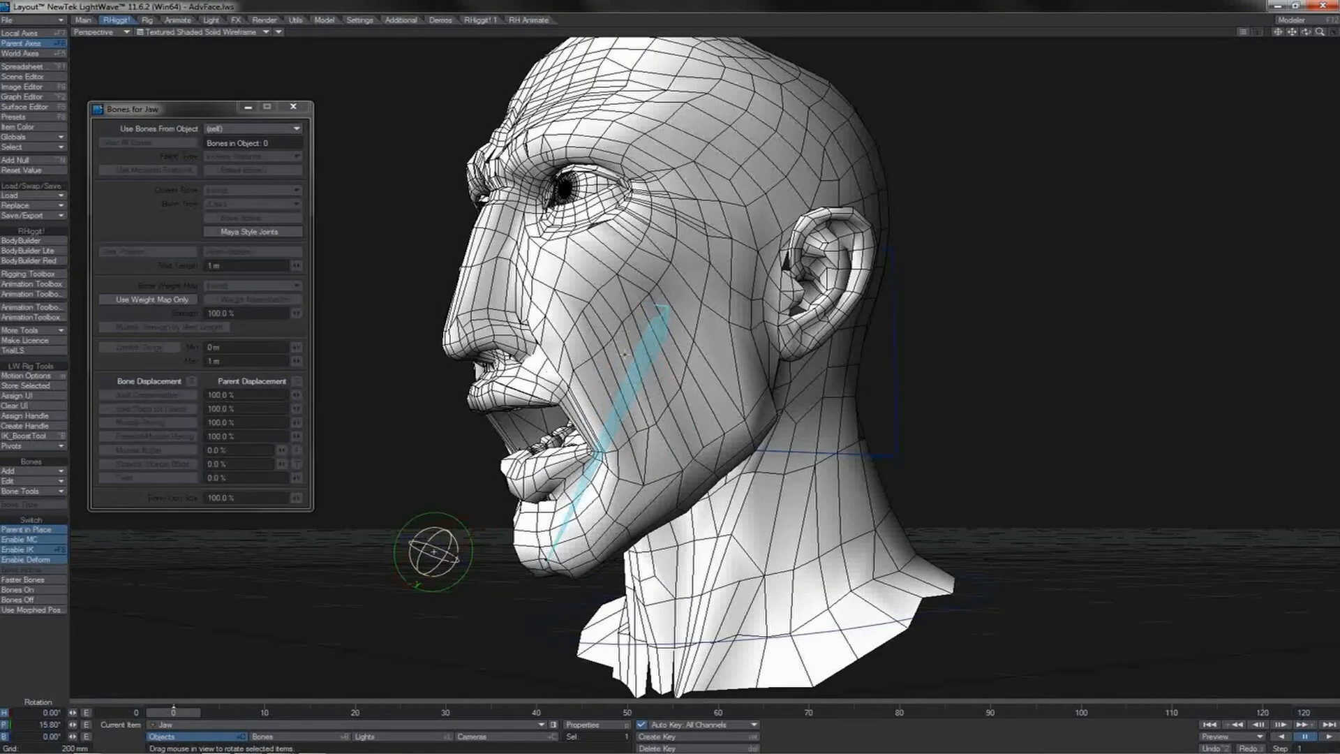
click(228, 156)
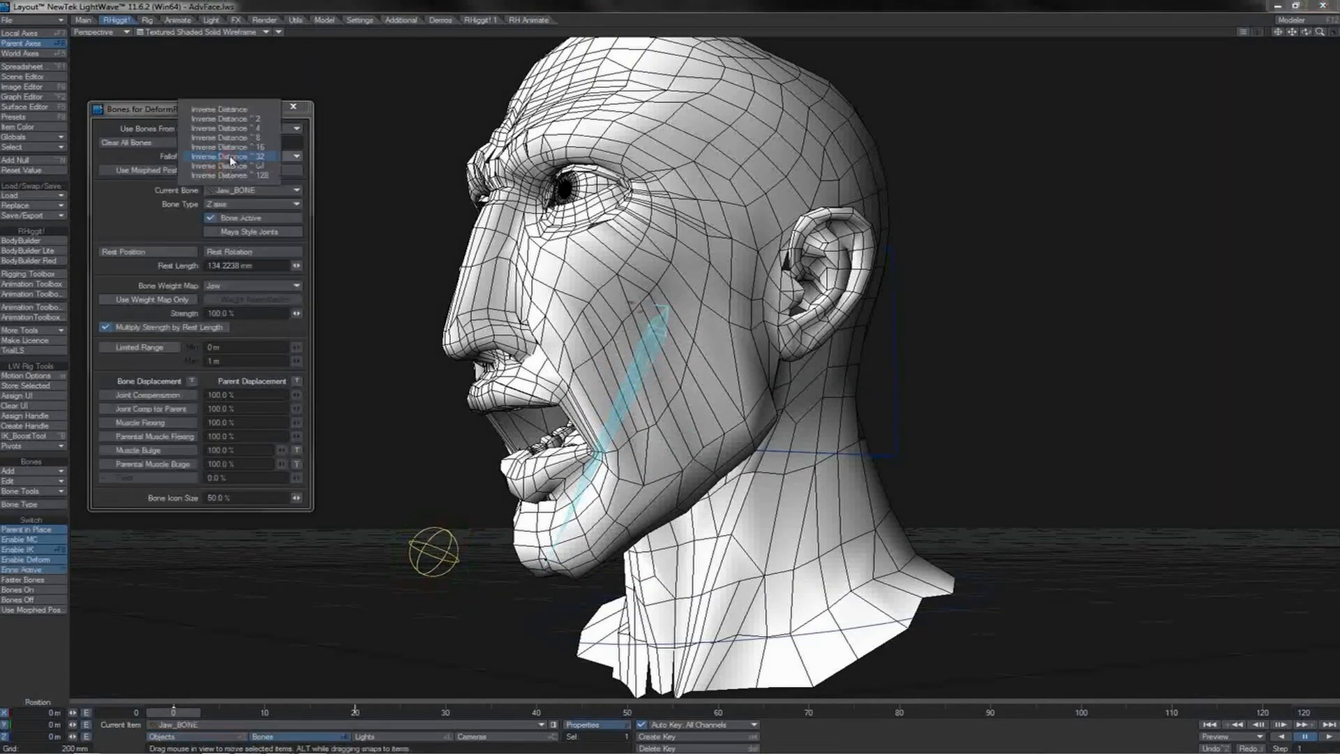
click(229, 120)
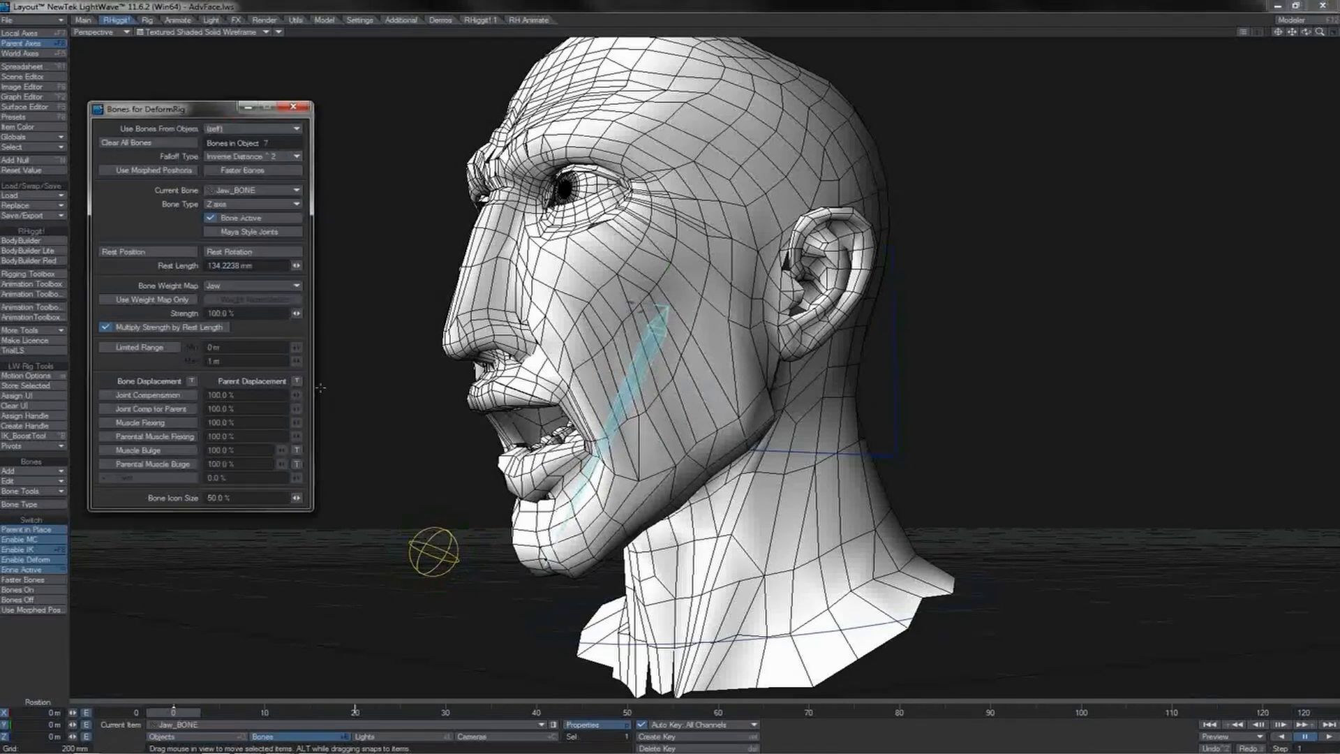